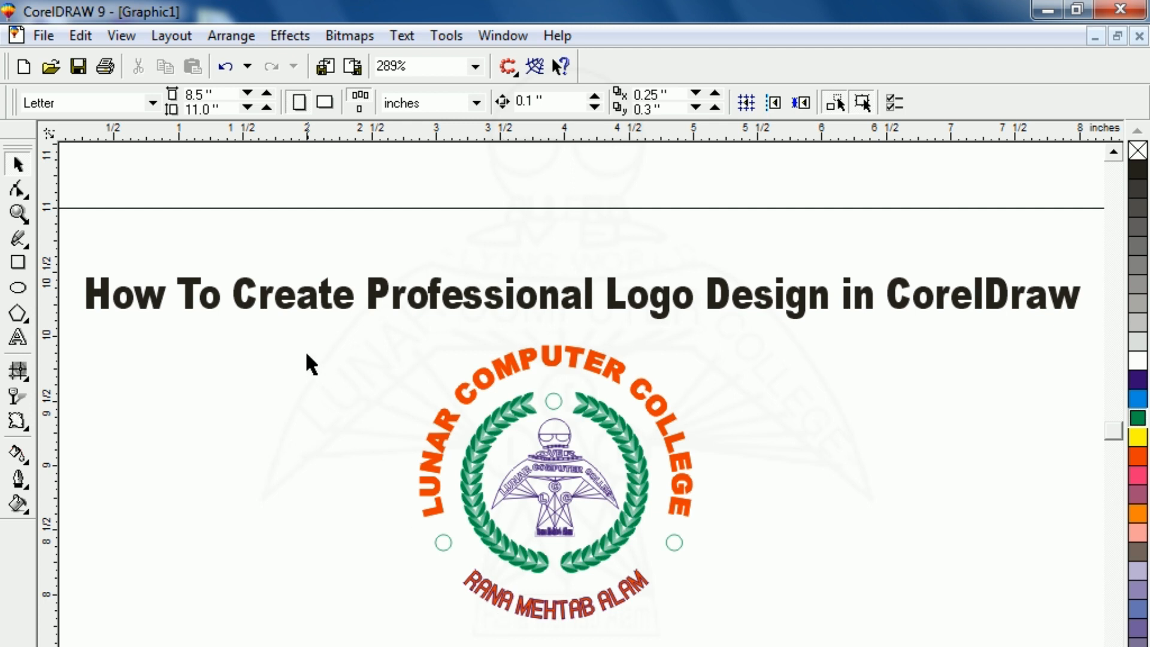
Zoom in on the finished logo used as a template, then deselect it
drag(770, 641, 288, 339)
key(shift+F2)
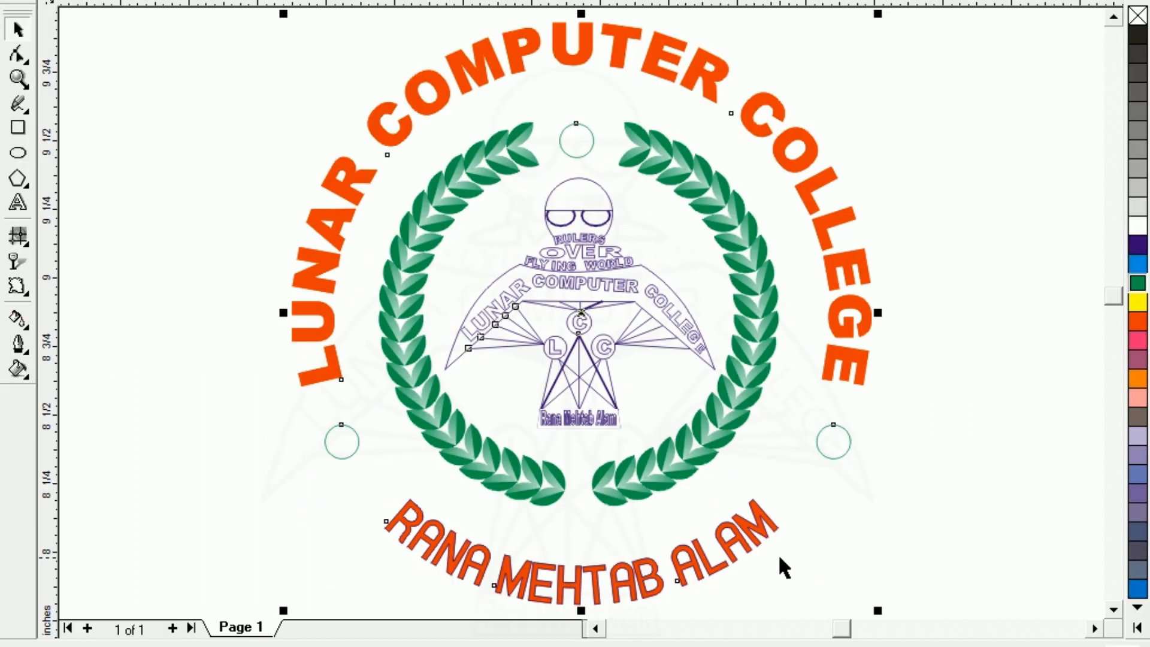
click(204, 453)
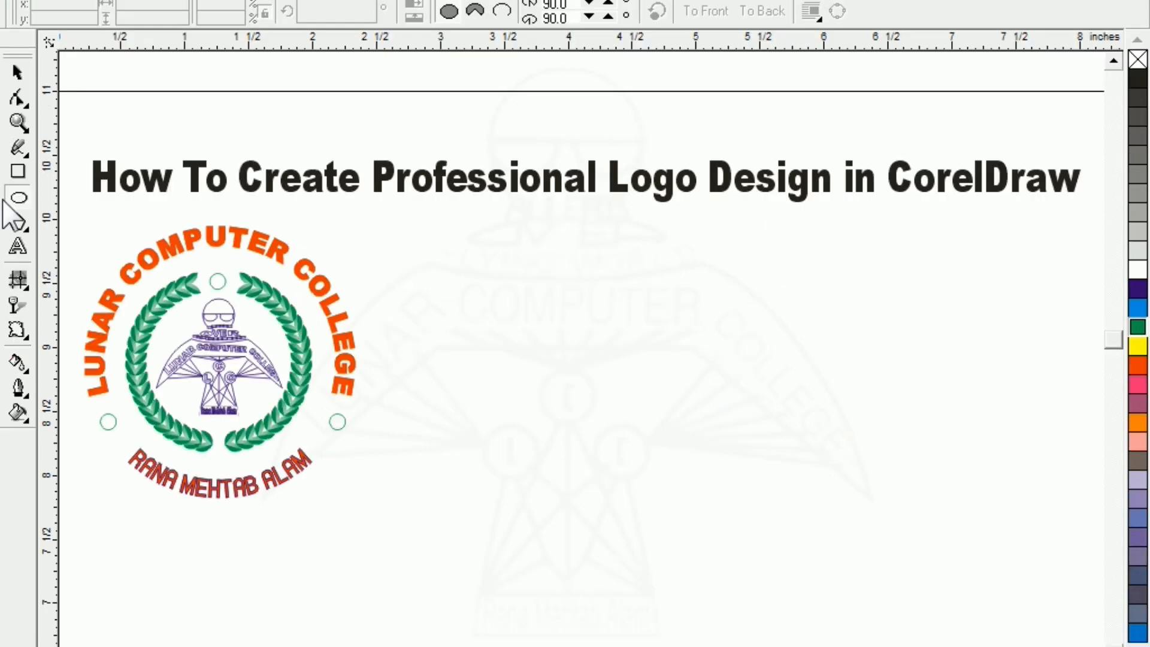
Draw a circle beside the logo and size it 2 inches wide and high
click(18, 198)
drag(588, 311, 814, 539)
drag(174, 5, 3, 7)
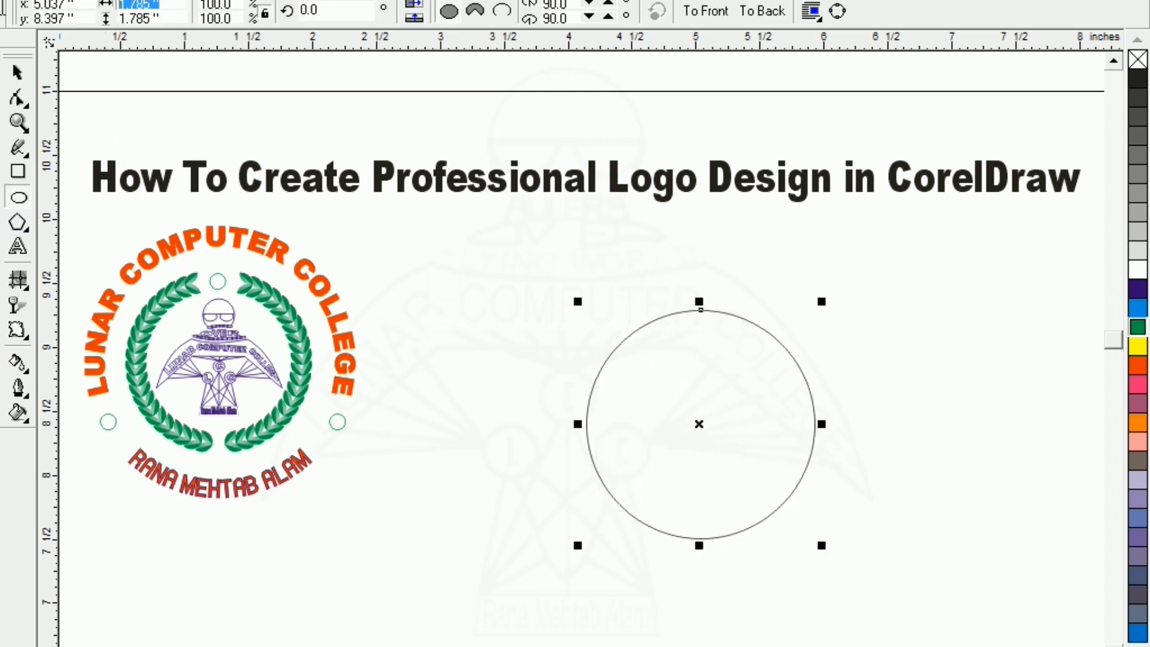
text(2)
key(Tab)
text(2)
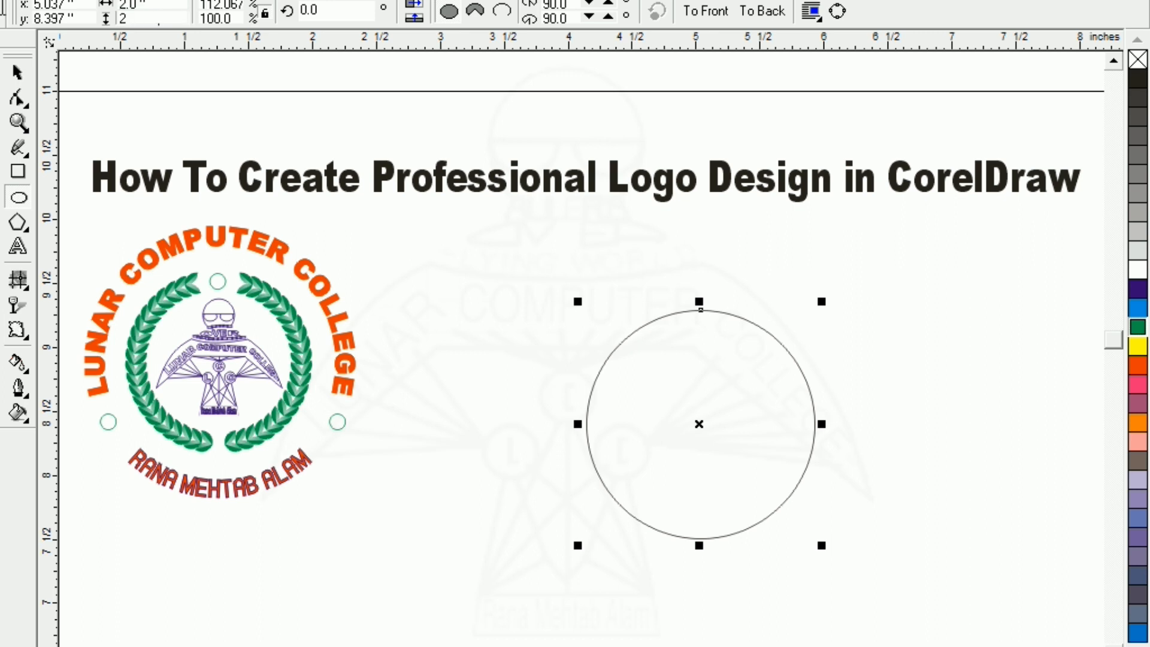
key(Return)
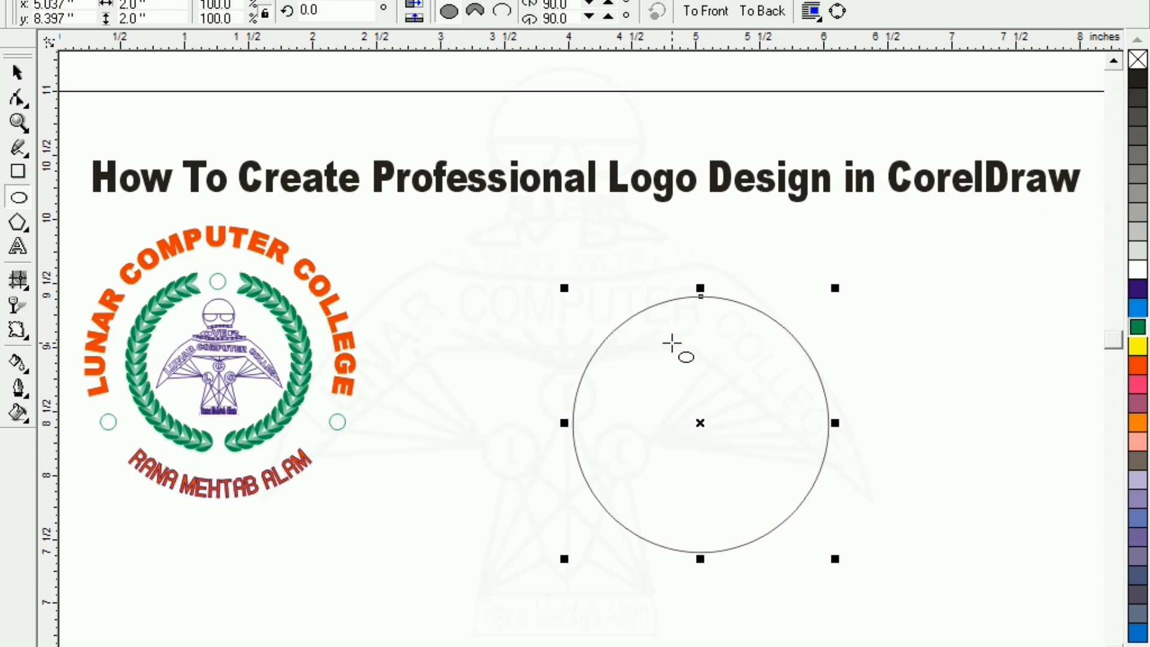
Add a concentric inner copy of the circle sized 1.5 inches across
key(shift+F2)
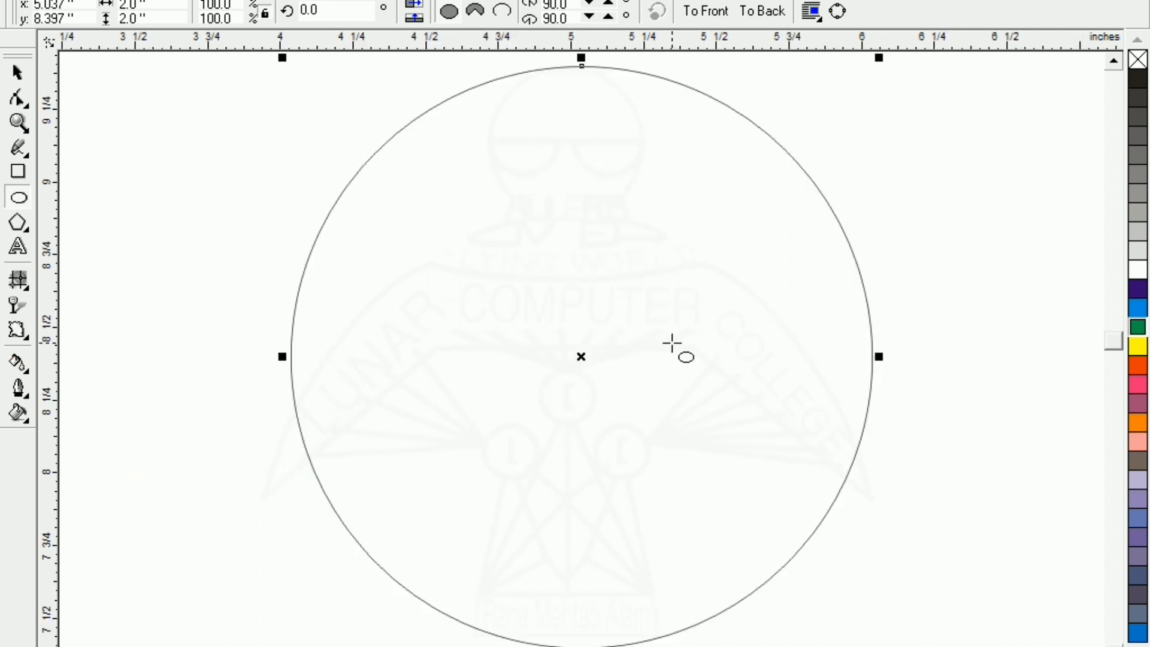
drag(879, 57, 820, 105)
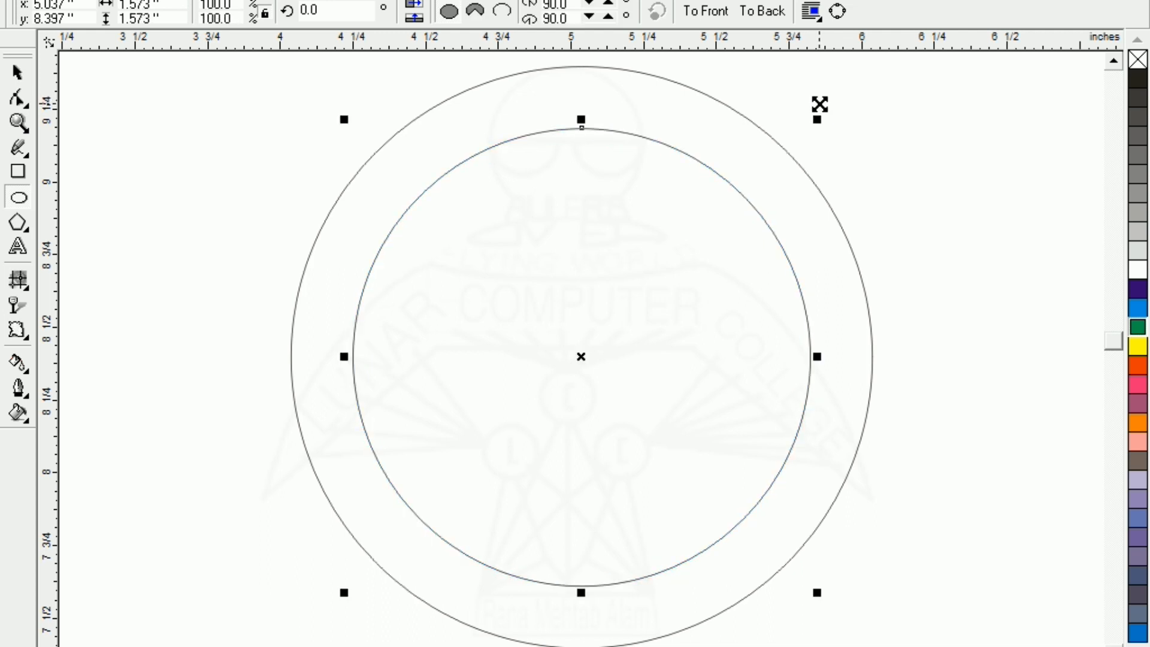
drag(173, 4, 118, 3)
text(1.5)
key(Tab)
text(1.5)
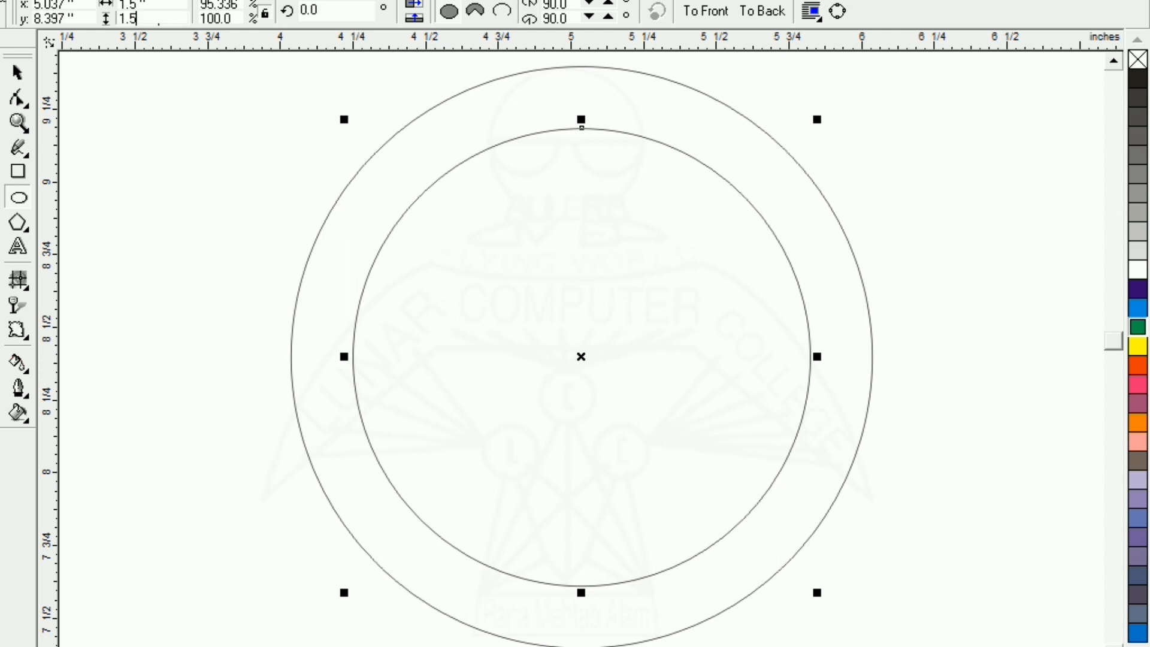
key(Return)
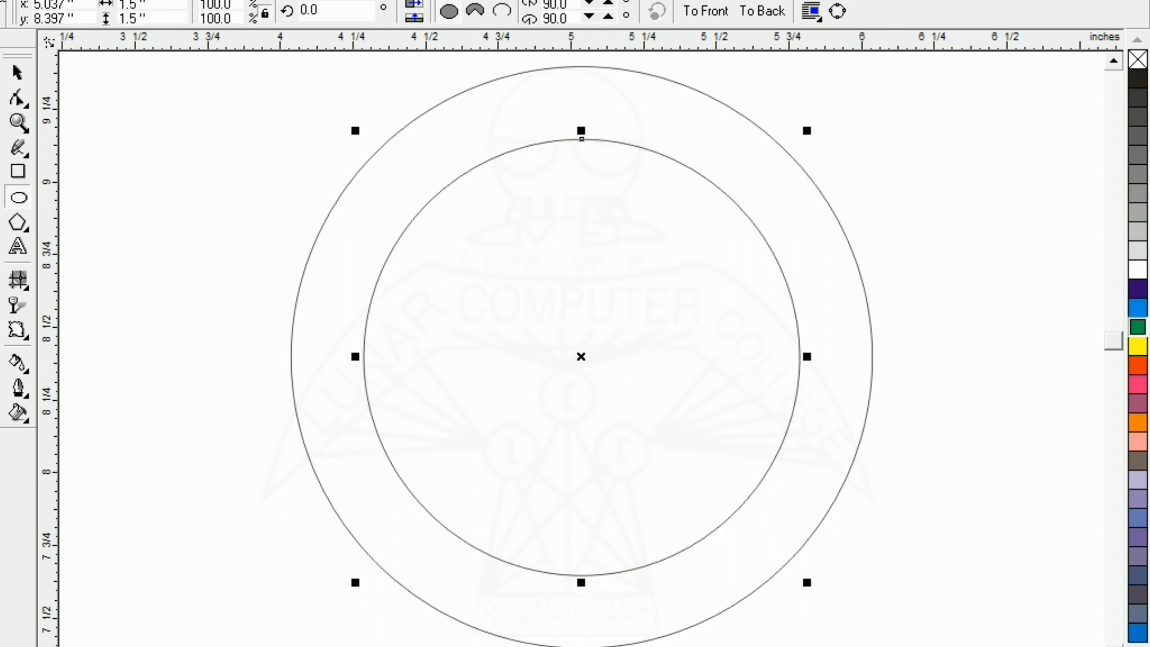
key(F3)
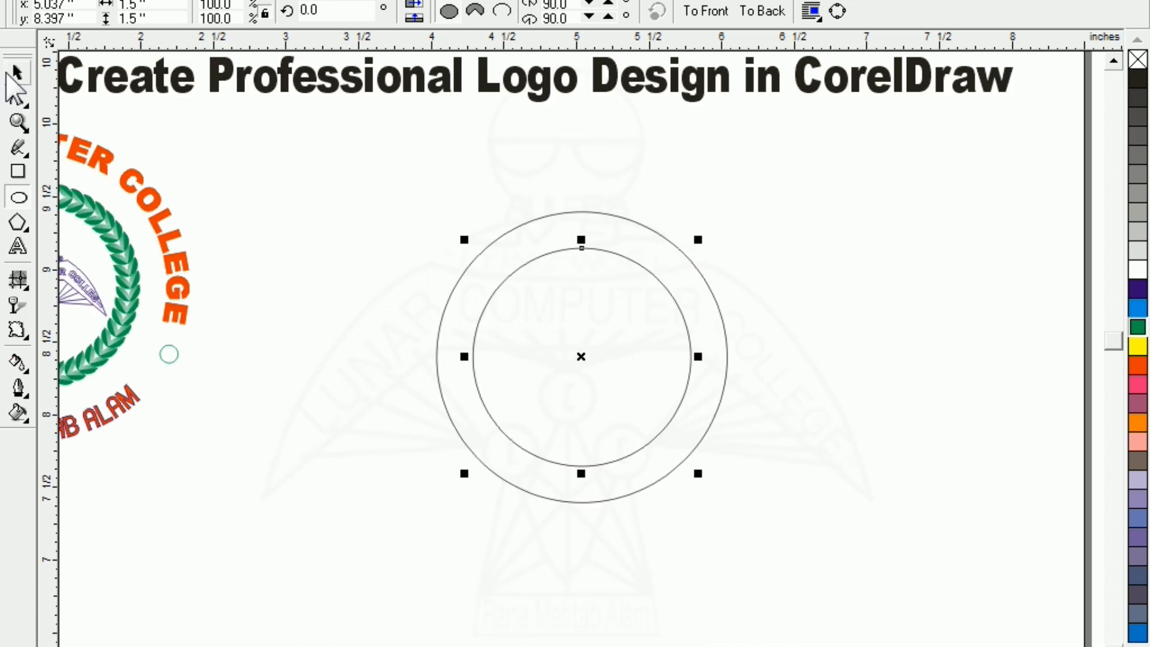
Shrink a copy of the inner circle about its centre to form a third ring
click(17, 75)
click(228, 244)
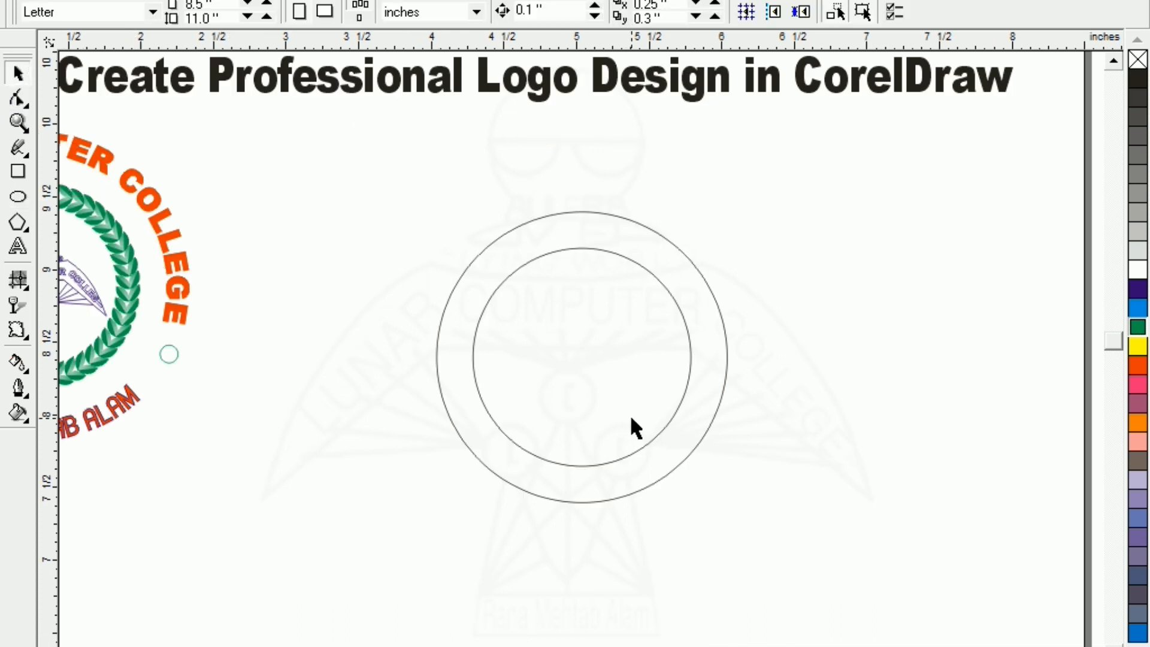
click(616, 454)
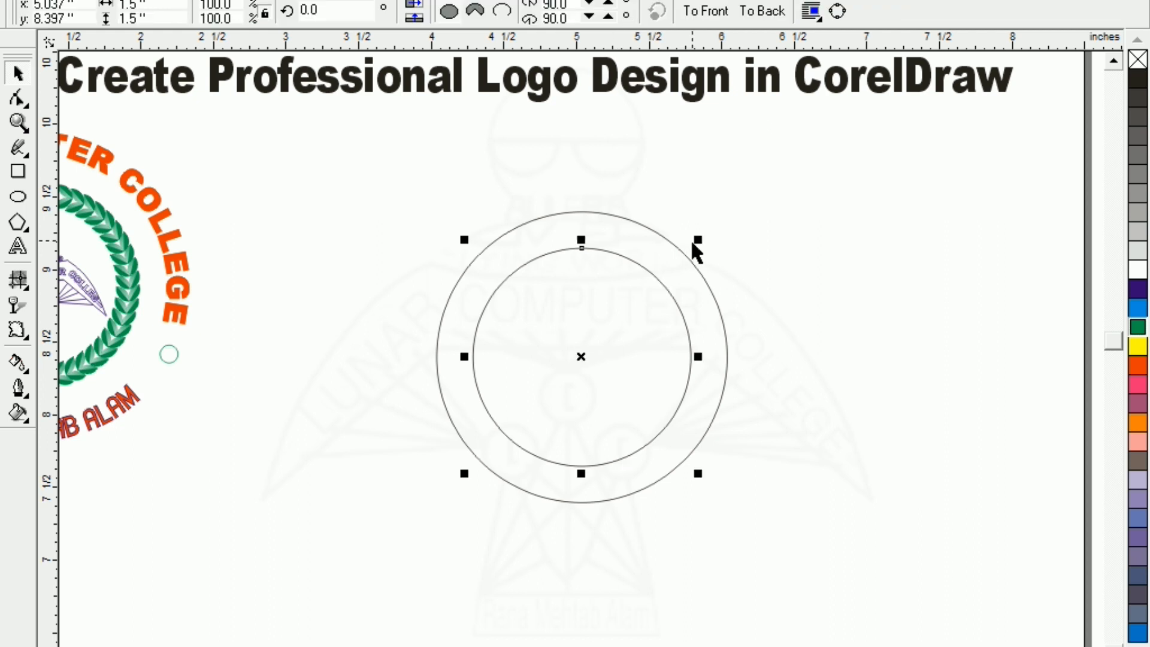
key(Escape)
drag(702, 241, 686, 250)
key(Escape)
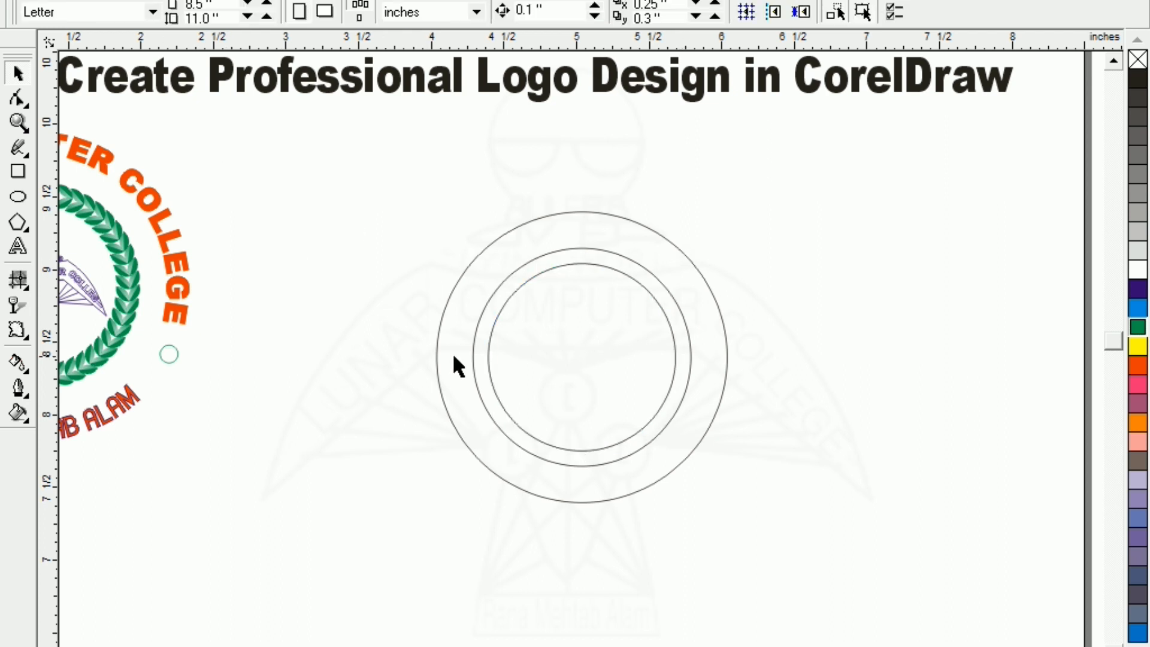
Set the innermost circle's width and height to 1.25 inches
click(501, 405)
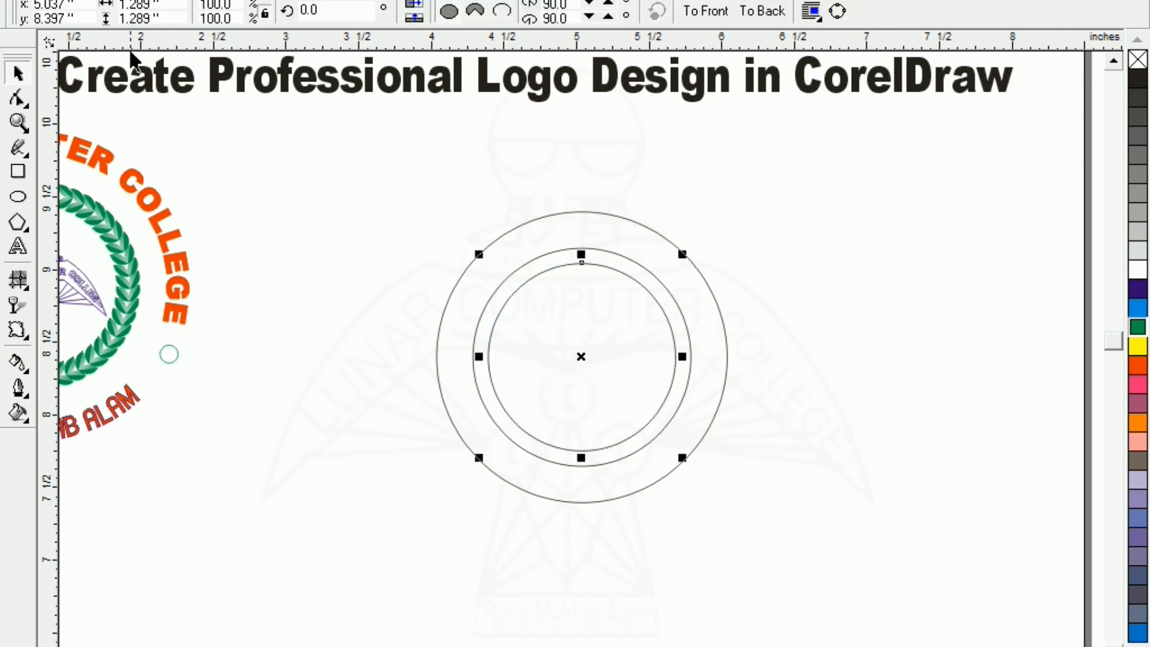
click(168, 5)
text(1.25)
key(Tab)
text(1.25)
key(Return)
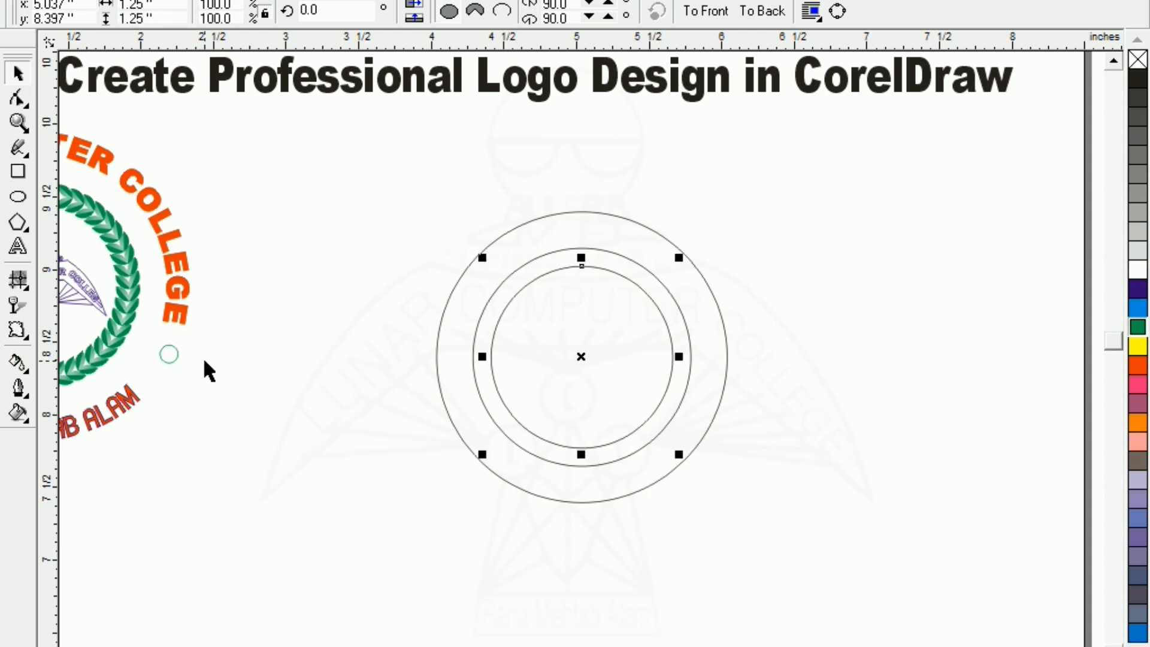
click(347, 415)
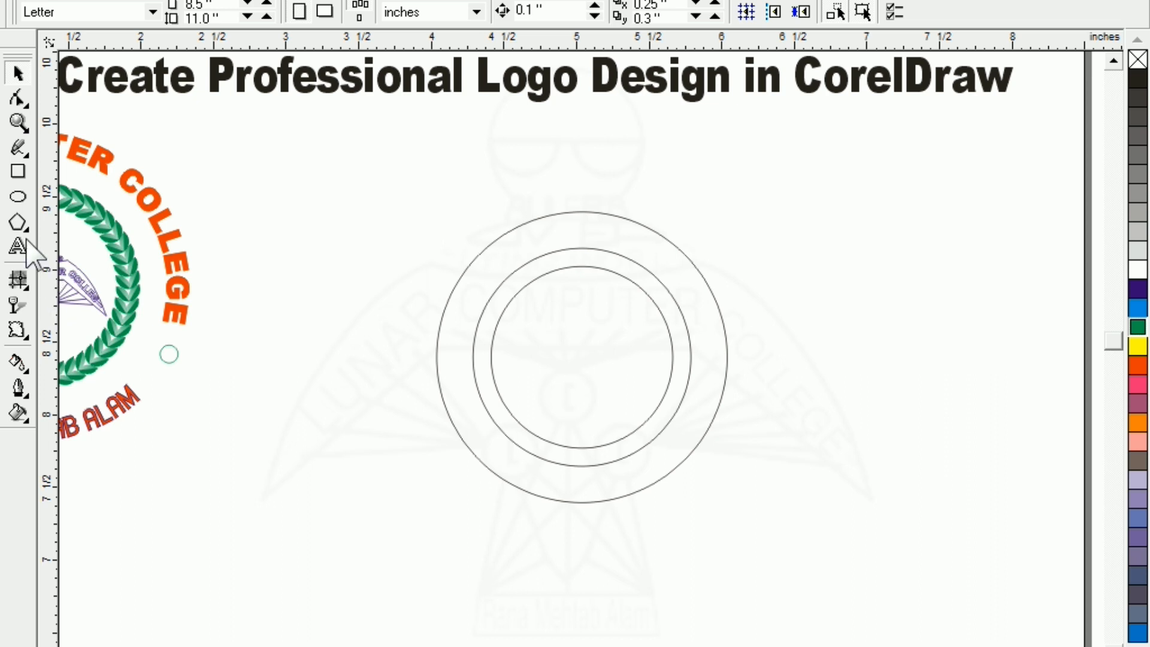
Draw a small circle with an overlapping copy to its right
click(18, 197)
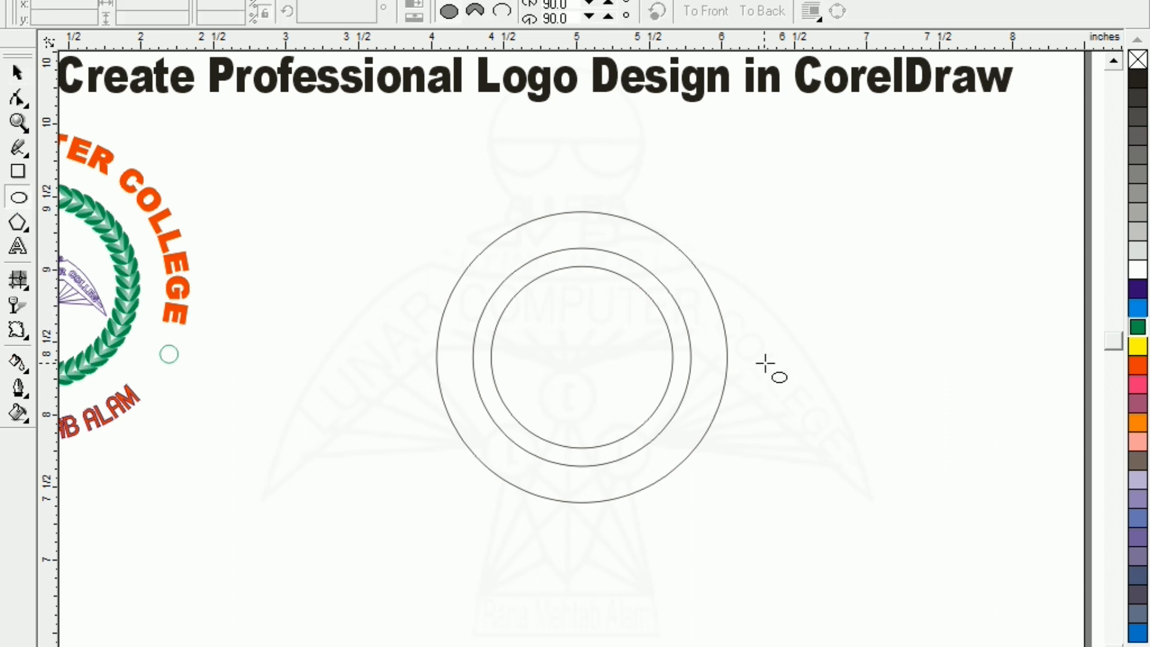
drag(768, 363, 796, 393)
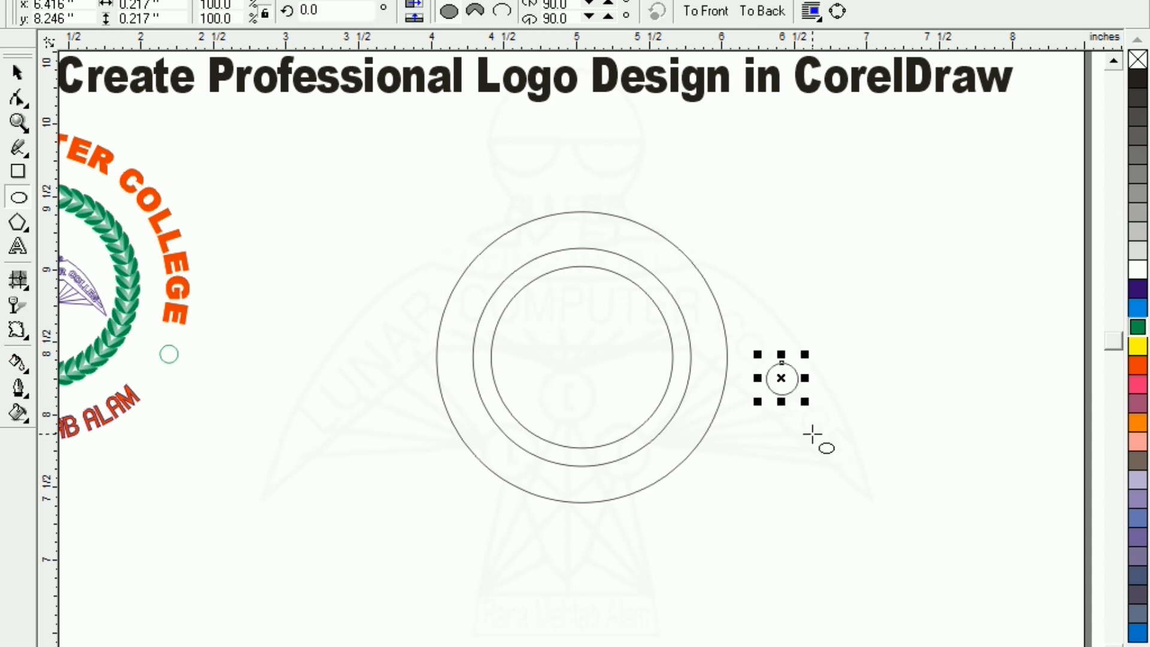
key(shift+F2)
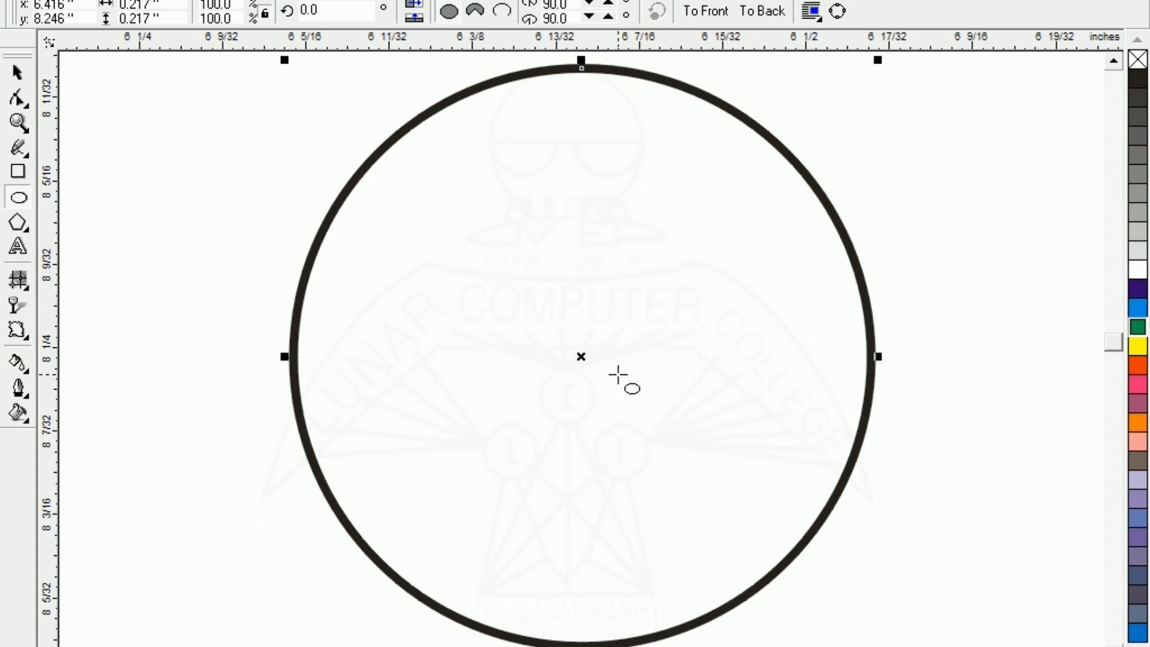
key(F3)
drag(581, 357, 771, 359)
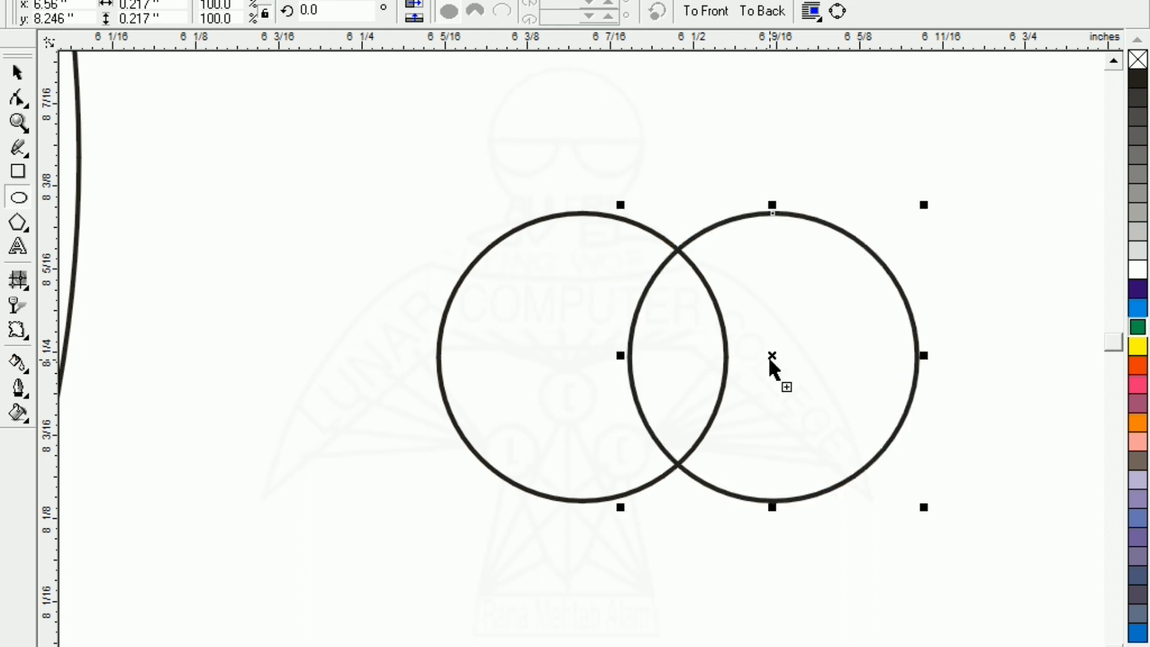
Intersect the two small circles to create a pointed lens shape and move it aside
click(15, 78)
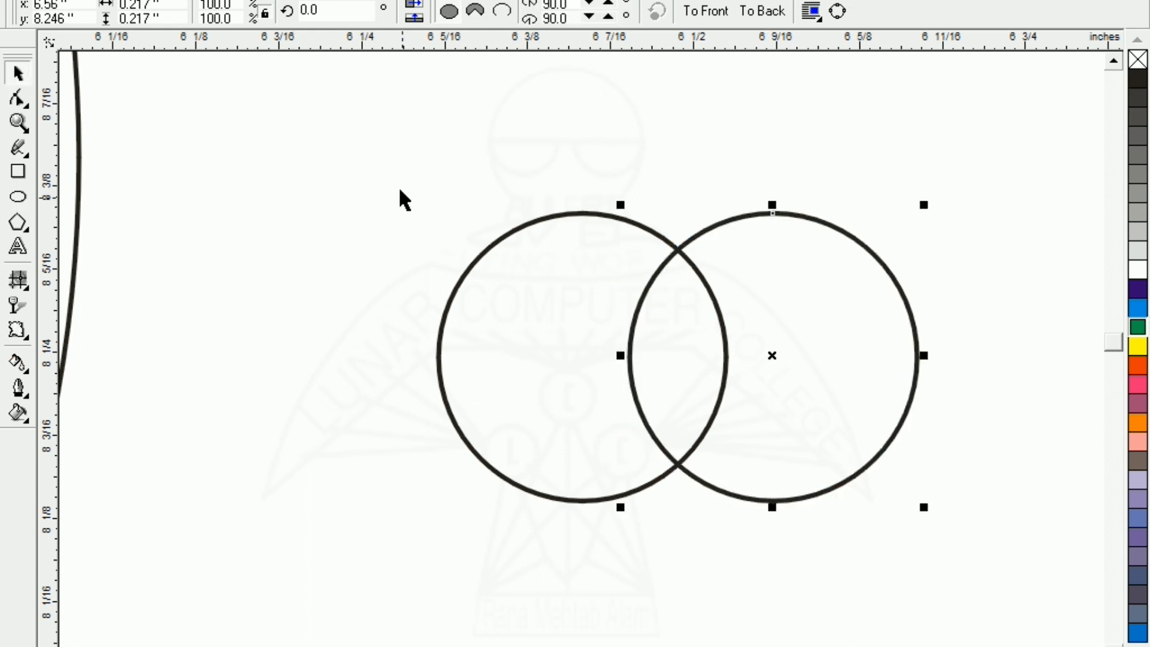
click(398, 187)
drag(971, 535, 986, 551)
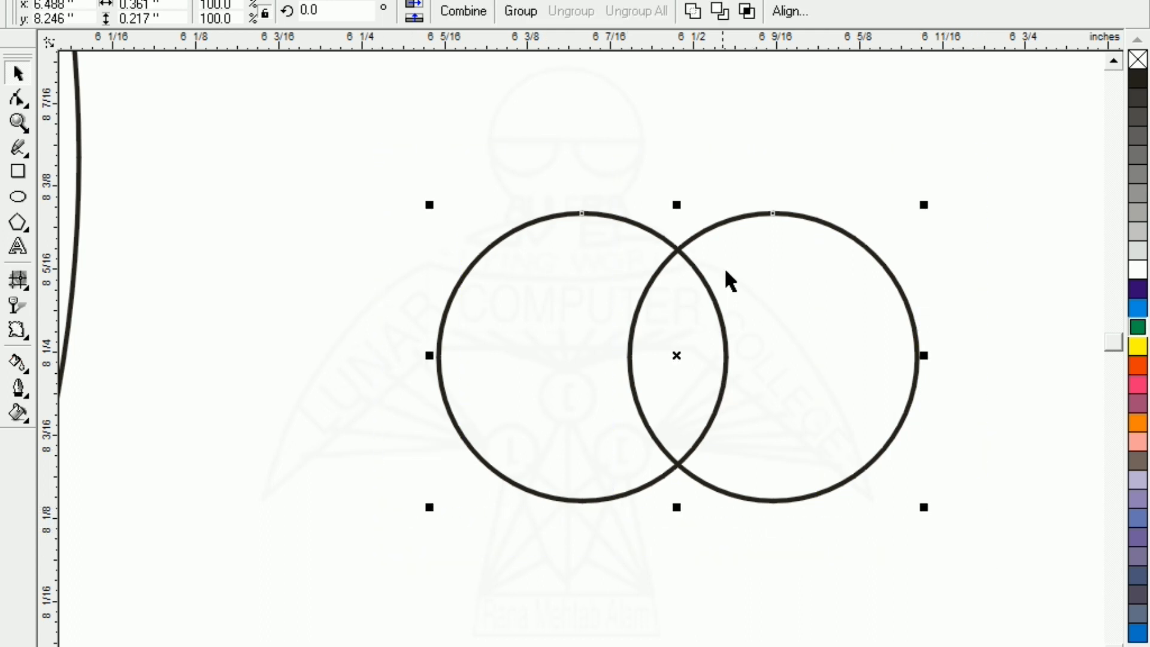
click(750, 14)
click(578, 143)
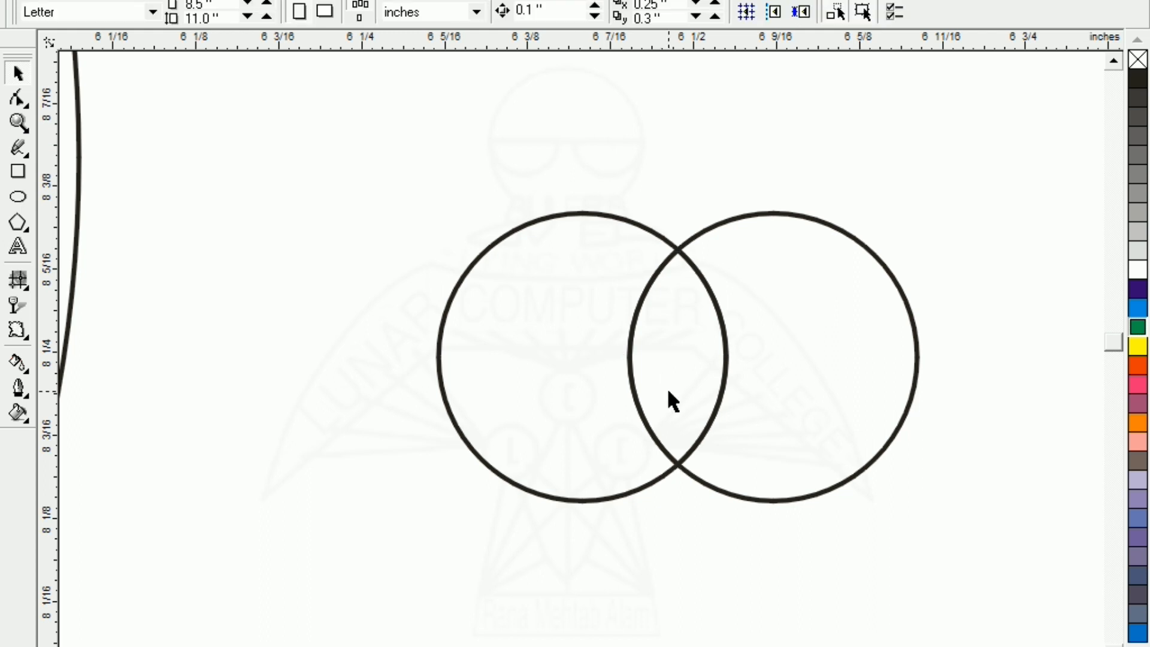
drag(667, 383, 297, 376)
Delete both original circles and move the lens shape back into place
click(501, 419)
key(Delete)
click(703, 403)
key(Delete)
drag(329, 368, 573, 371)
click(413, 329)
click(568, 361)
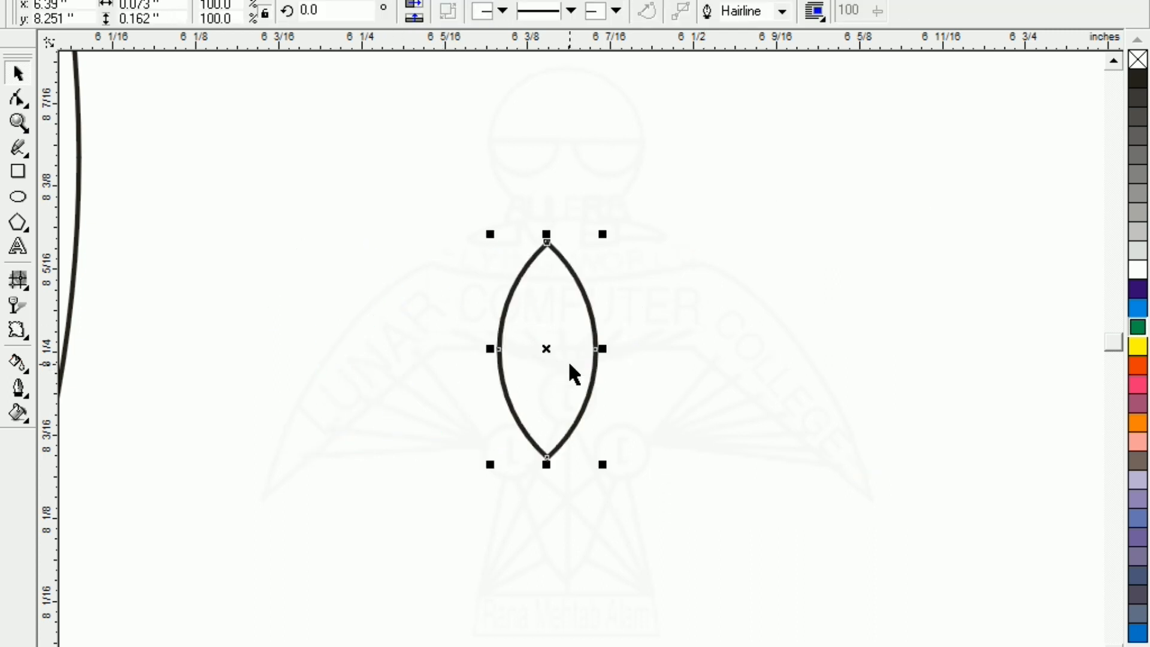
Draw a vertical line beside the lens, replacing a first misplaced attempt
click(19, 147)
click(388, 194)
ctrl+click(410, 505)
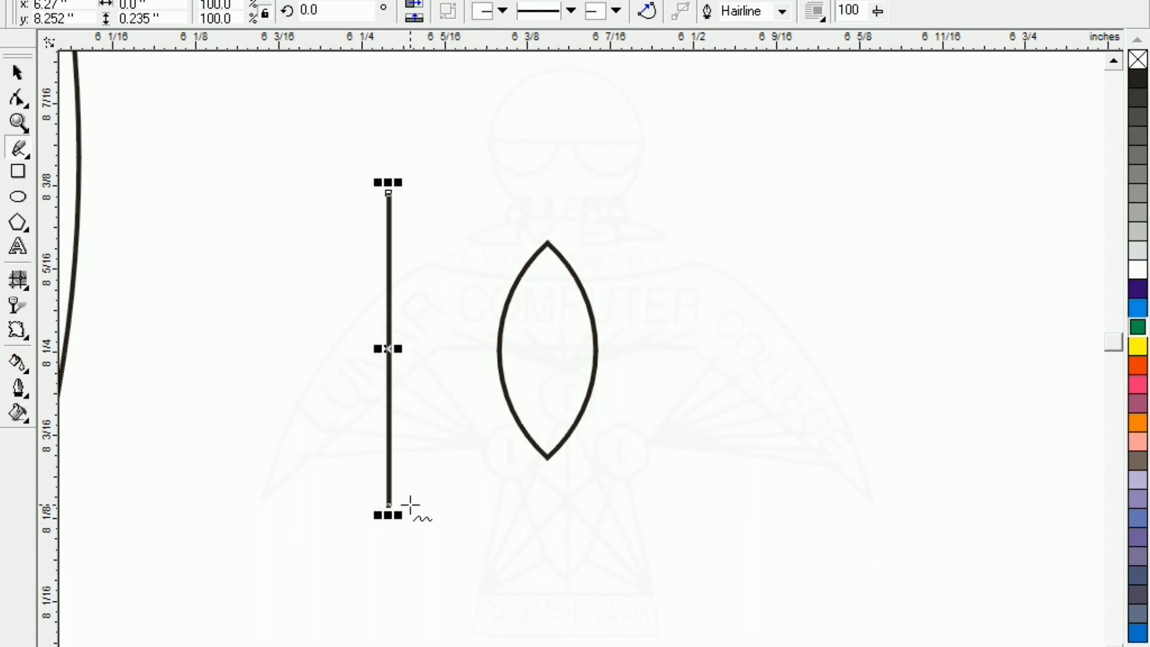
key(Delete)
click(423, 229)
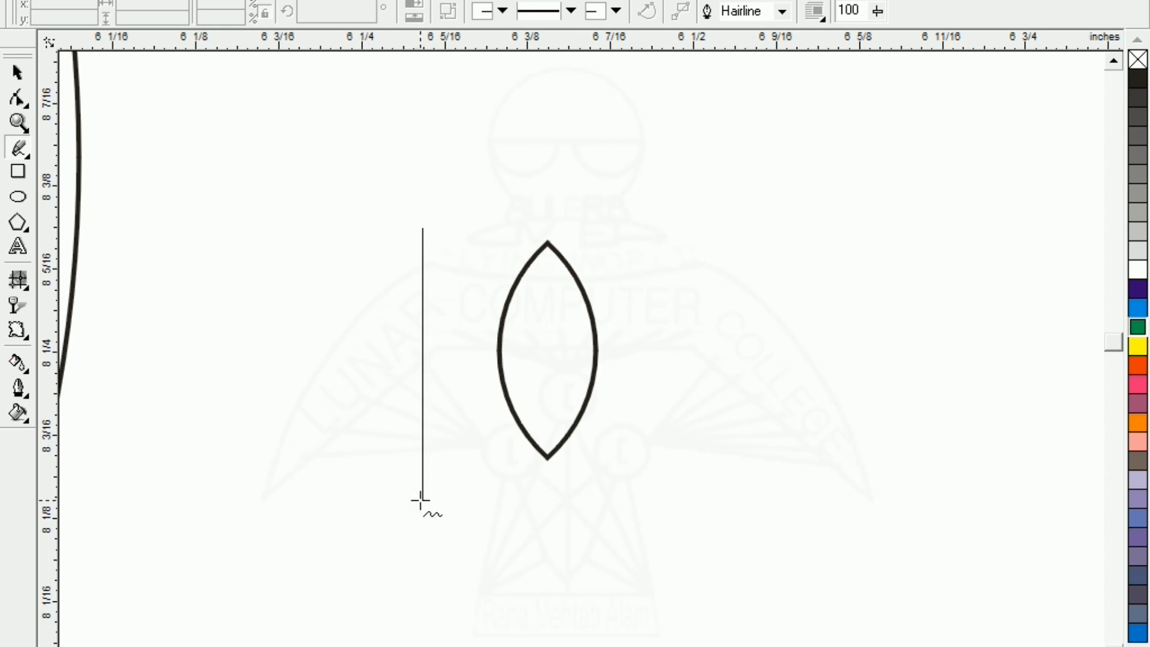
click(420, 499)
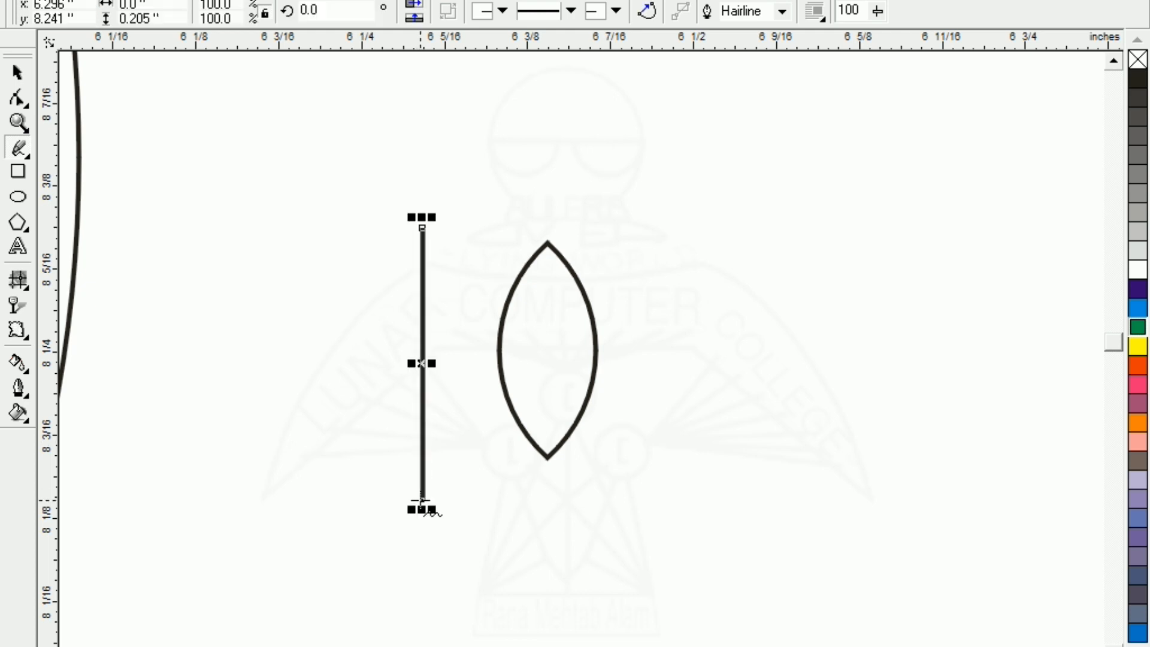
Align the line and the lens on their centres both ways
click(17, 72)
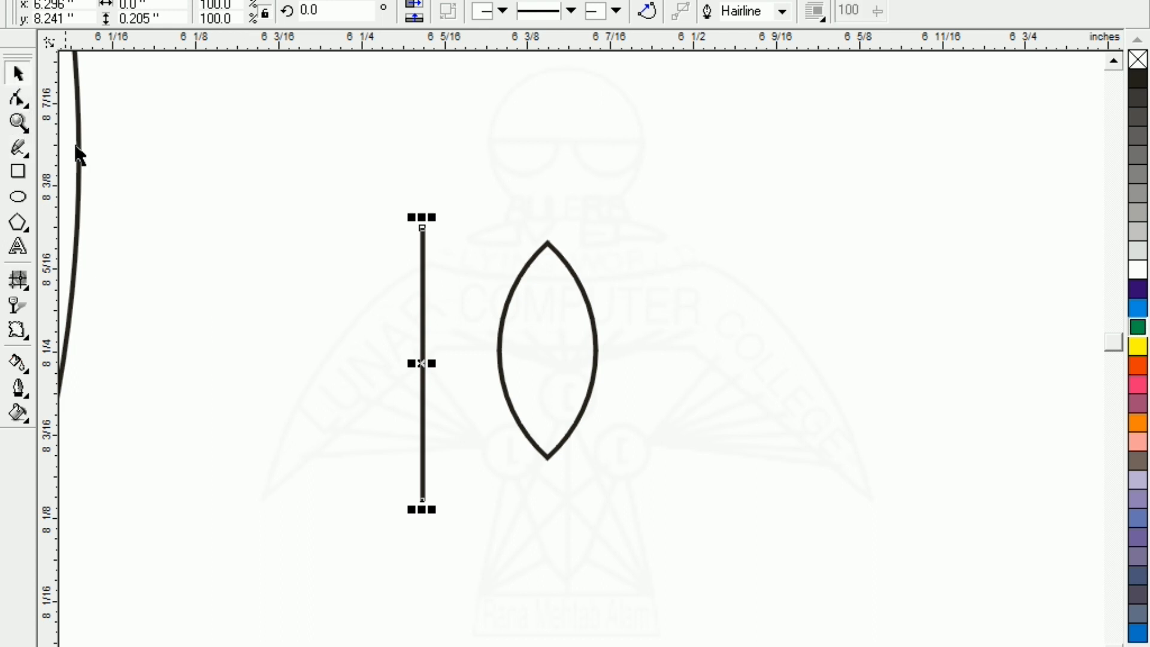
key(Escape)
drag(405, 438, 668, 572)
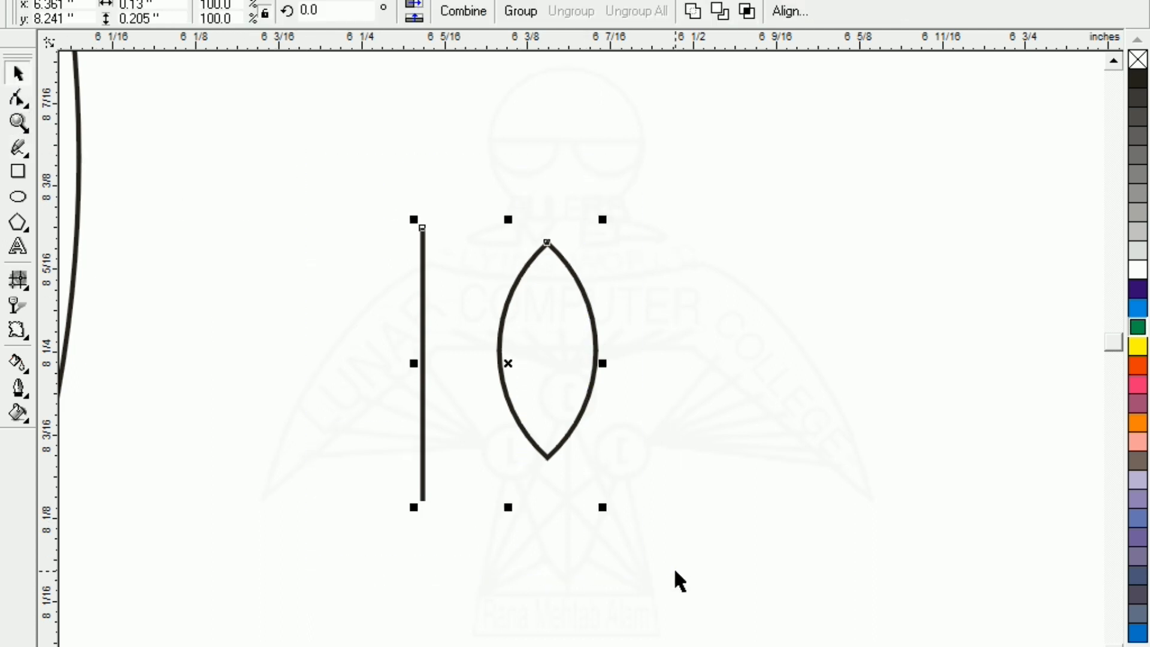
key(c)
key(e)
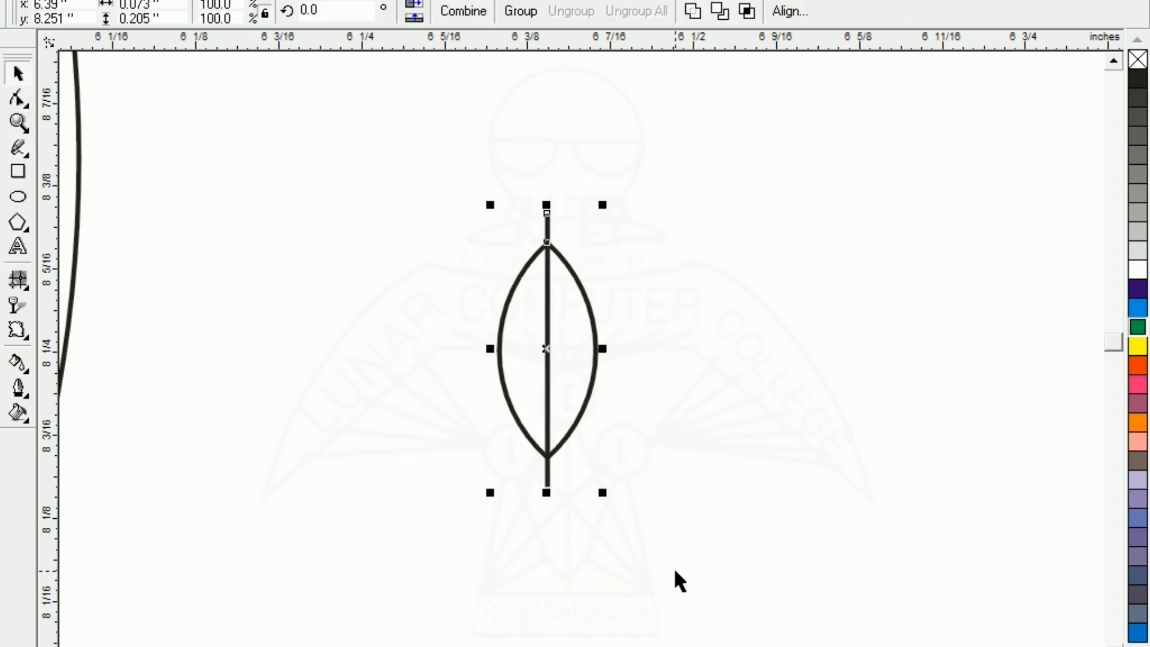
click(387, 362)
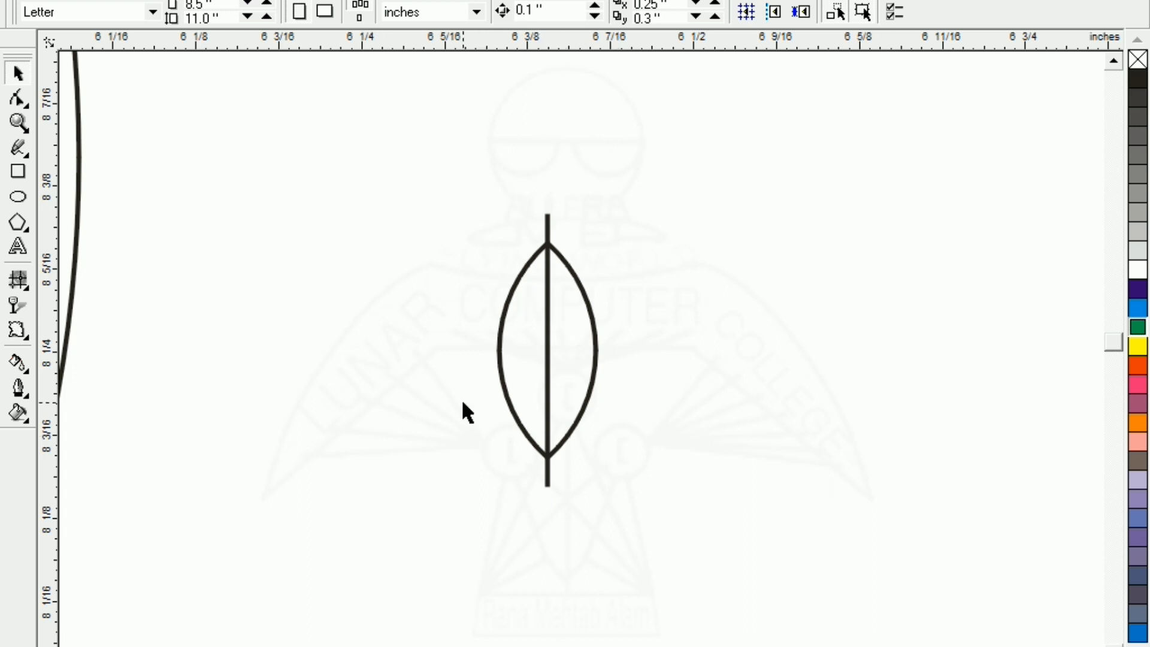
Trim the lens with the centre line and move the lens to the right
click(510, 403)
shift+click(547, 405)
click(546, 405)
click(398, 143)
drag(397, 143, 711, 579)
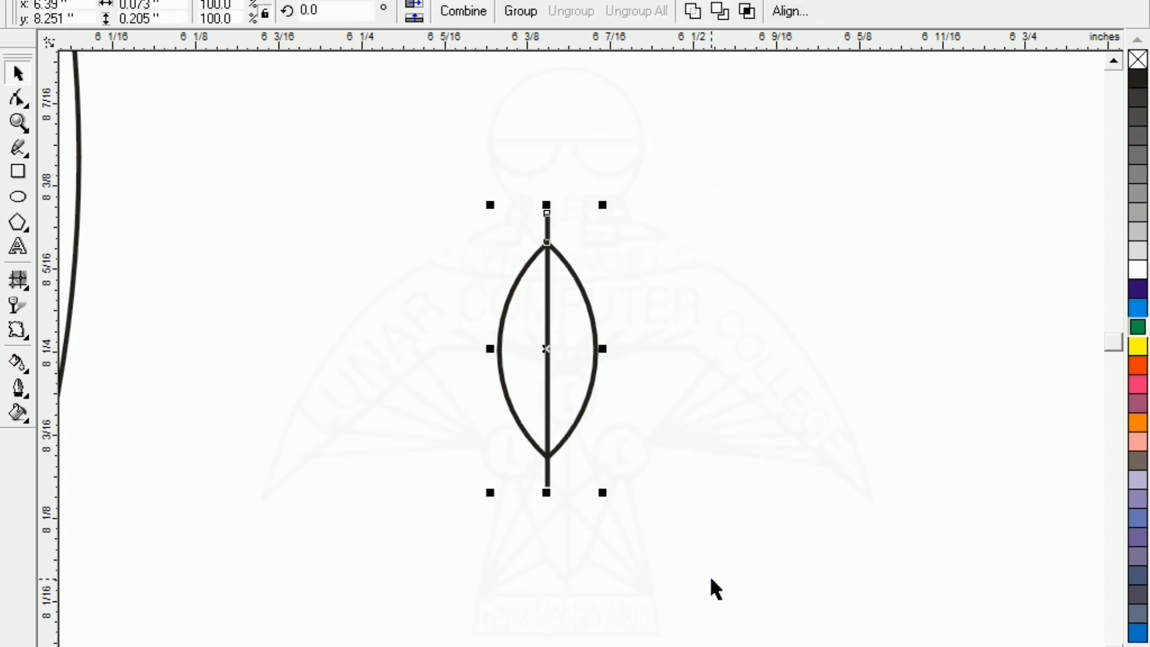
click(720, 12)
drag(580, 333, 731, 343)
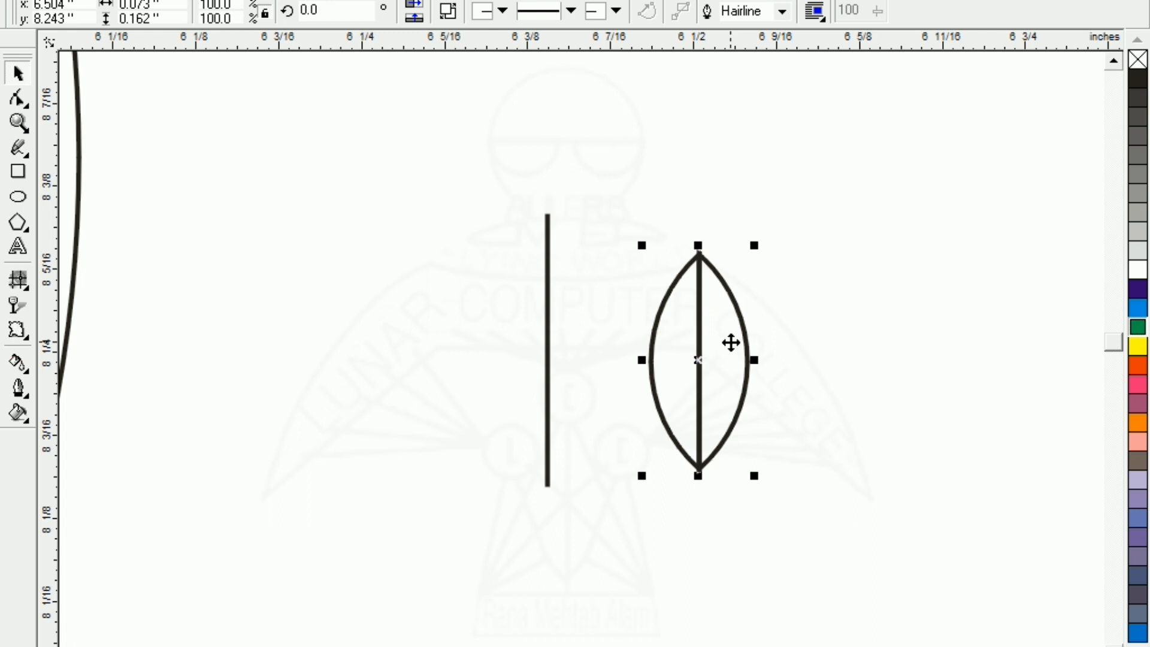
Break the trimmed lens apart into separate left and right halves
click(640, 329)
click(677, 352)
click(725, 361)
click(710, 361)
click(900, 419)
click(718, 371)
click(843, 472)
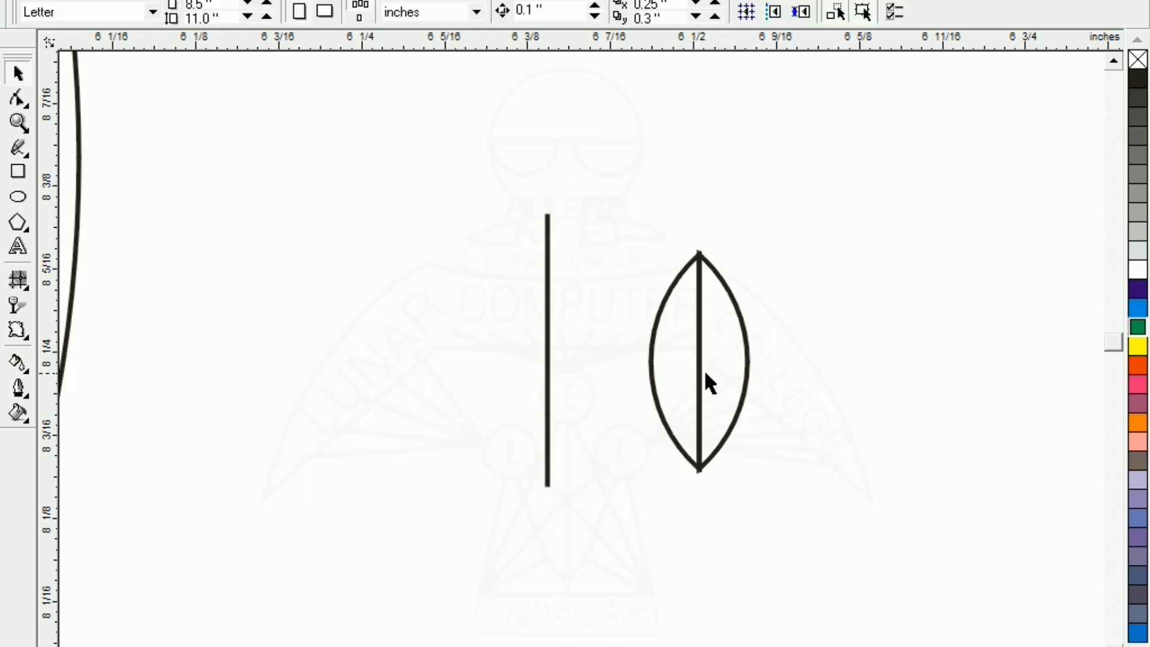
click(726, 383)
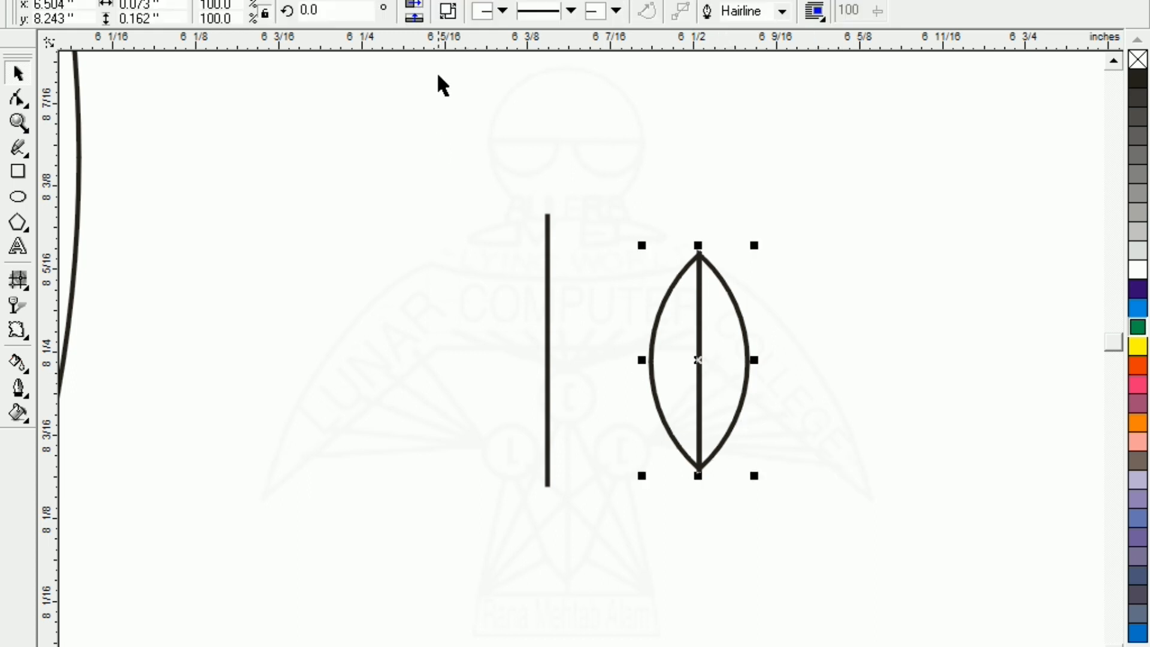
click(448, 11)
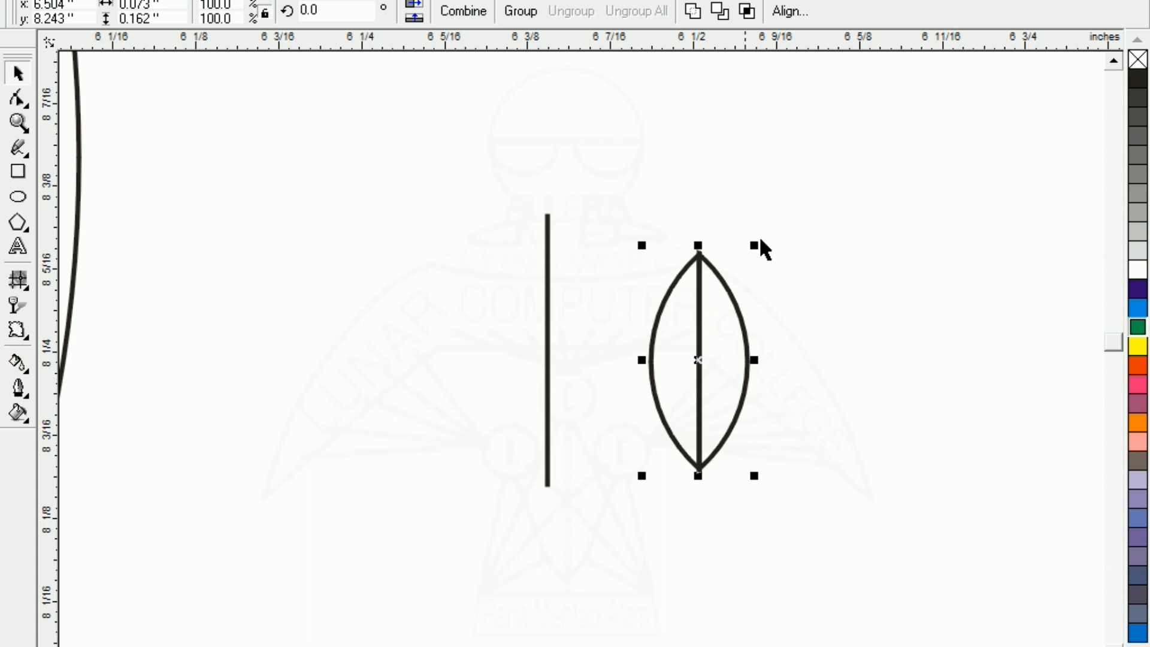
Check each lens half individually, then select both halves together
click(845, 405)
click(748, 400)
click(837, 401)
click(699, 394)
click(835, 399)
click(653, 378)
click(741, 388)
click(791, 392)
click(653, 360)
click(847, 366)
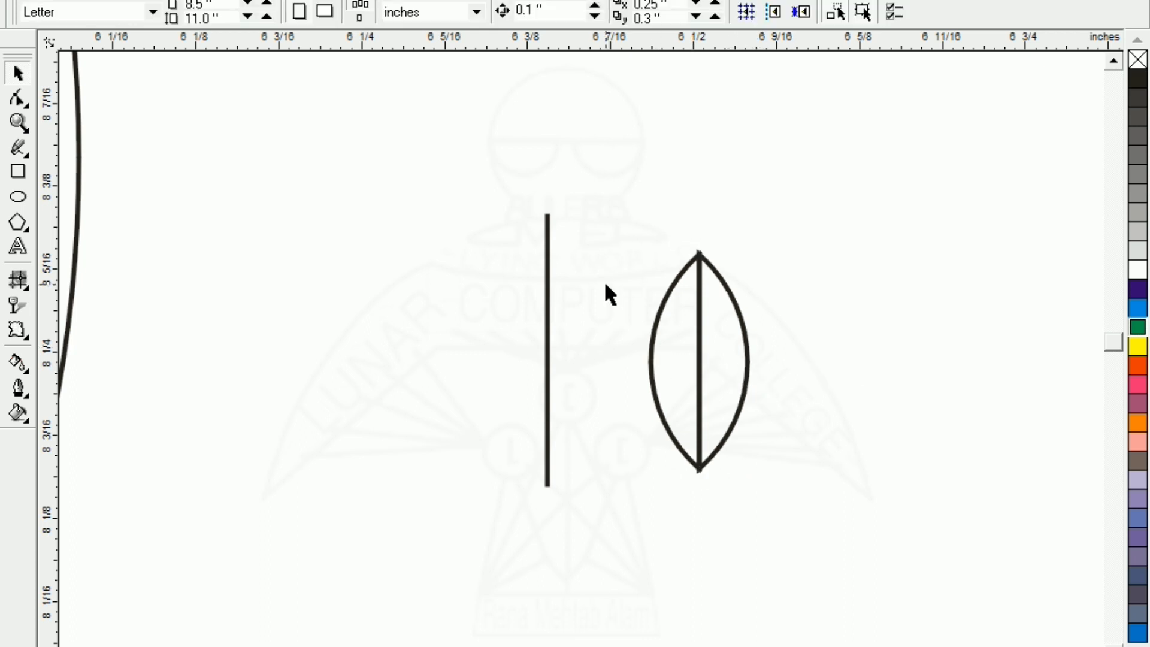
click(662, 302)
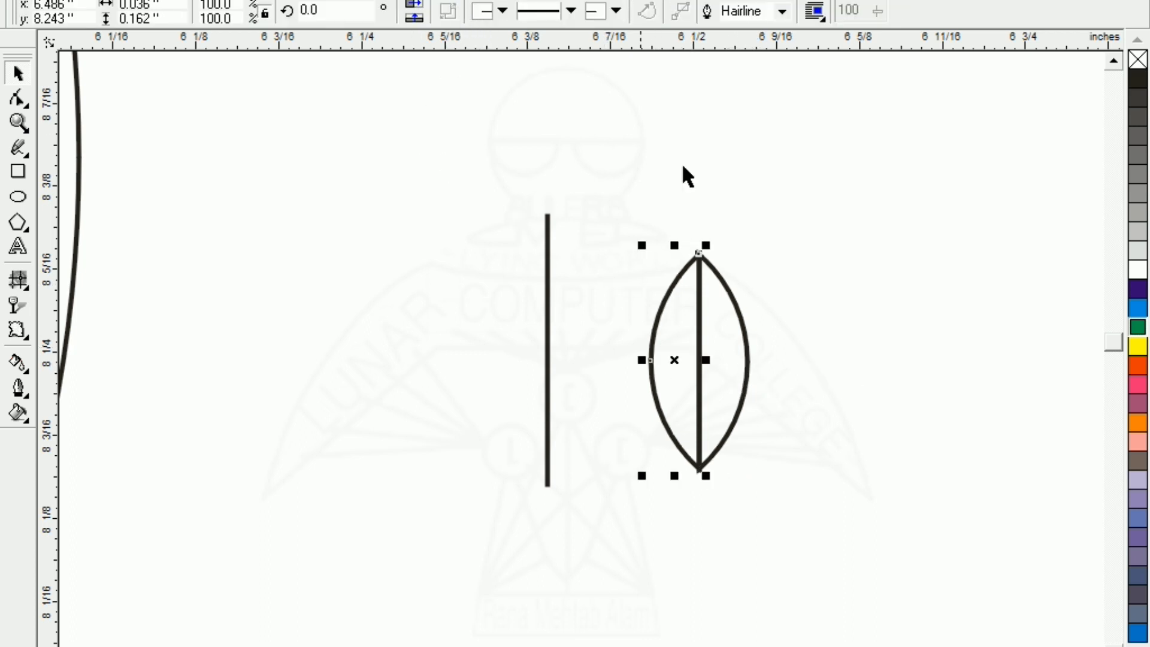
click(790, 306)
drag(601, 233, 833, 497)
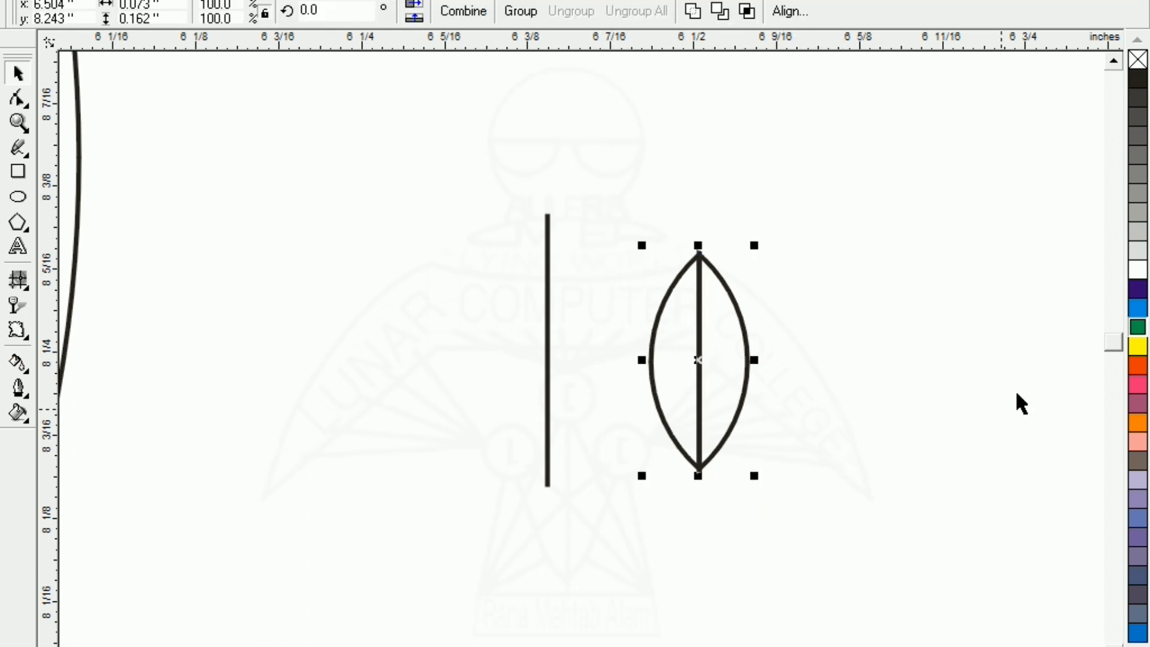
Fill and outline the leaf green and fade it with a lightened transparency
click(1135, 327)
right_click(1135, 327)
click(979, 386)
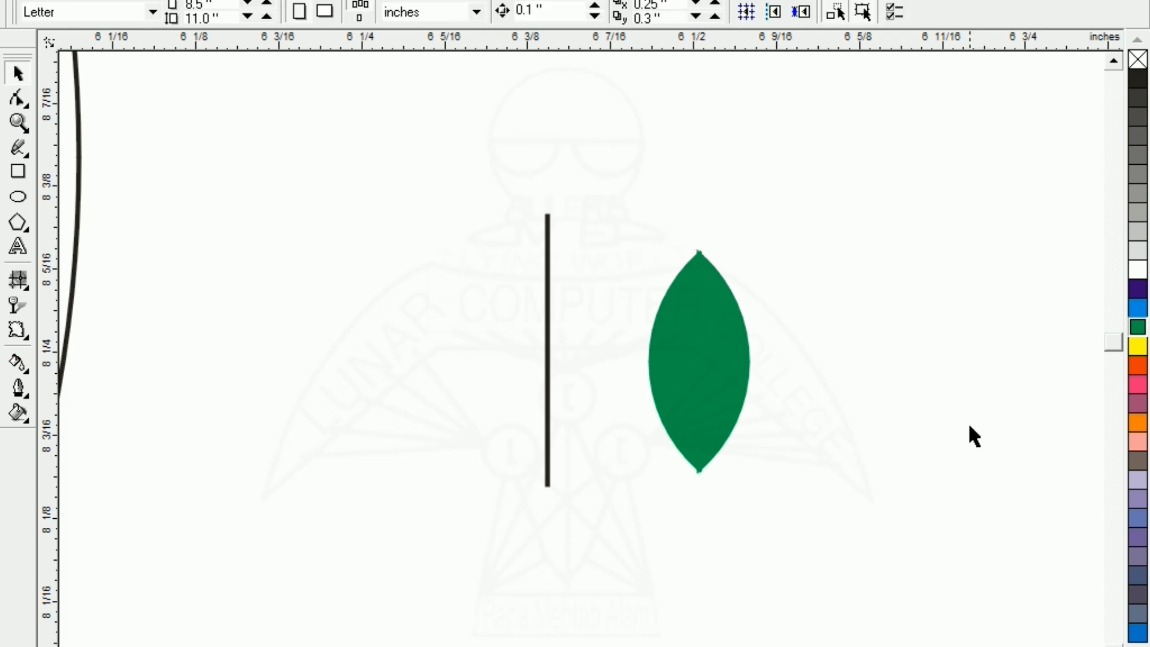
click(723, 413)
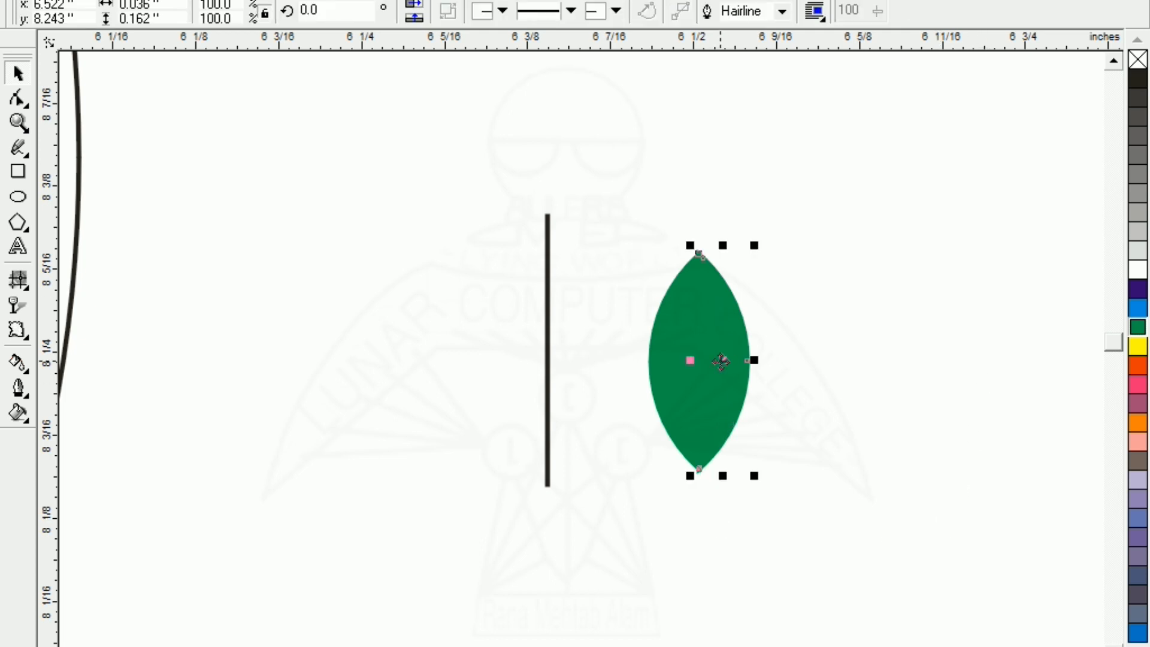
click(16, 307)
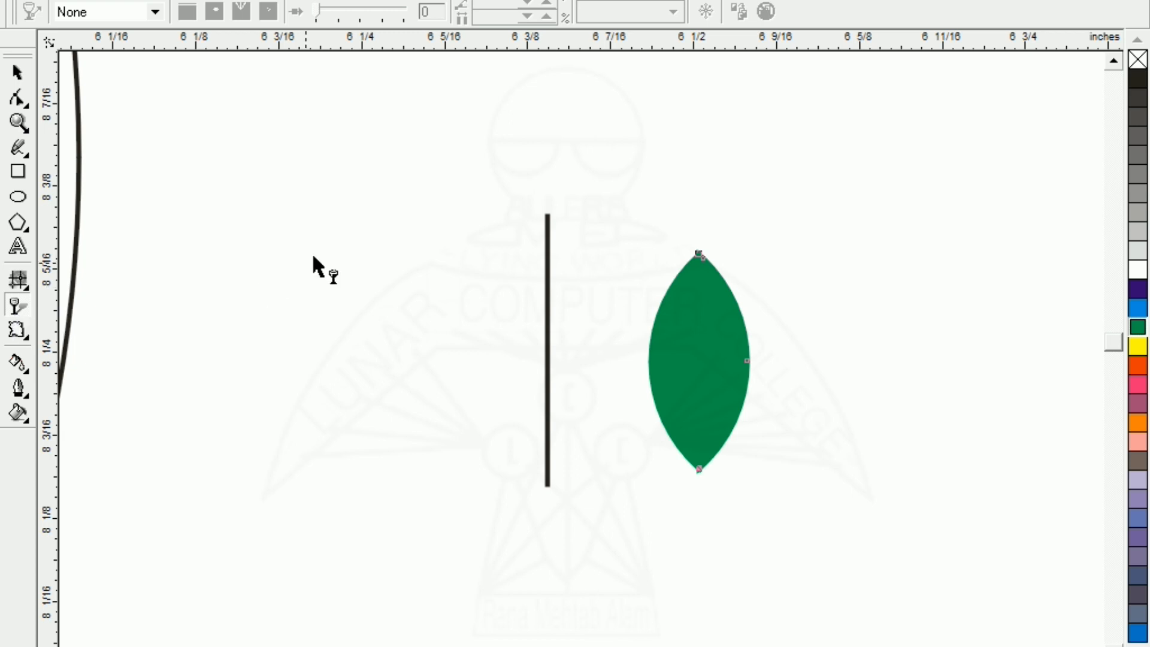
drag(742, 208, 723, 550)
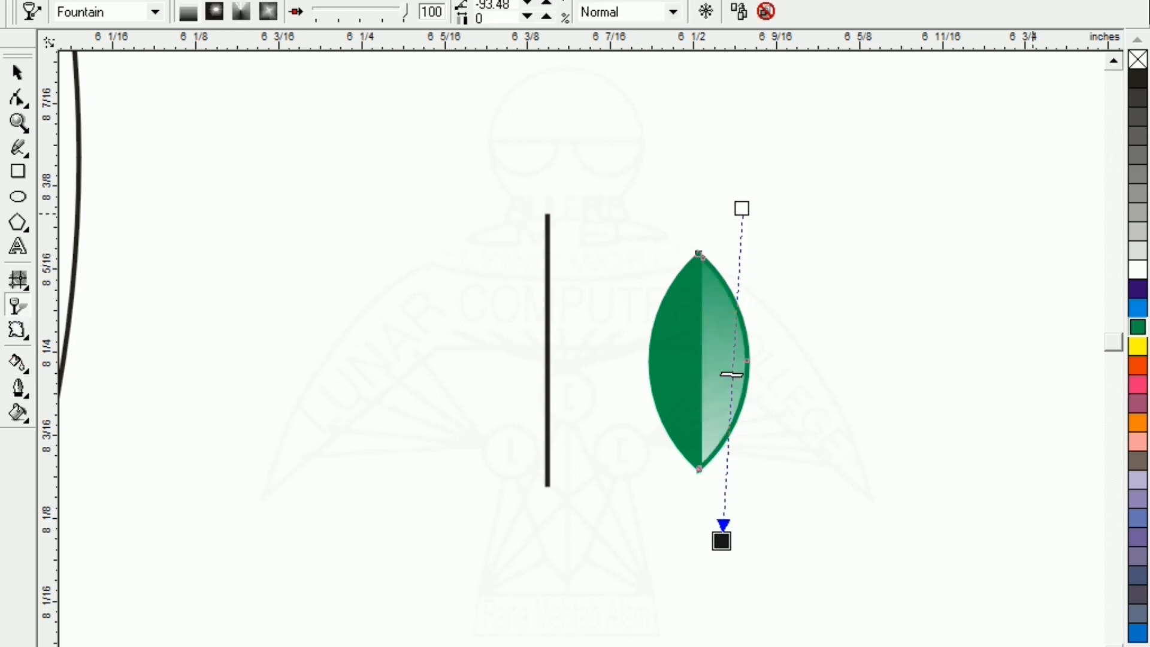
click(1136, 57)
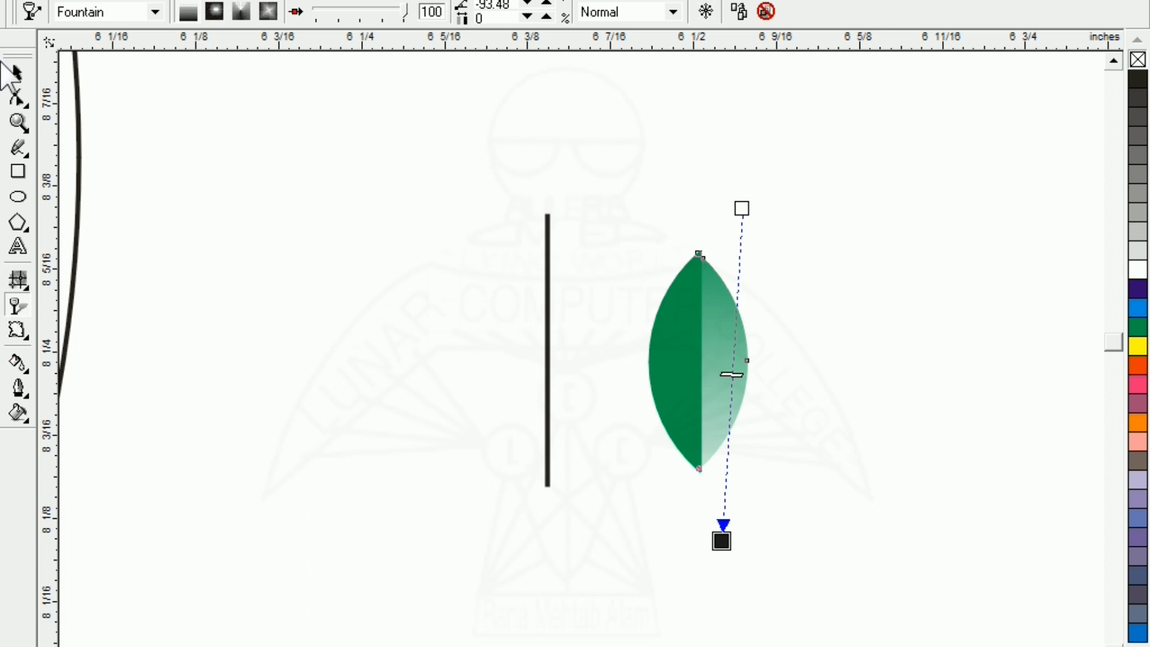
Delete the leftover vertical line and reselect the leaf
click(18, 72)
click(200, 245)
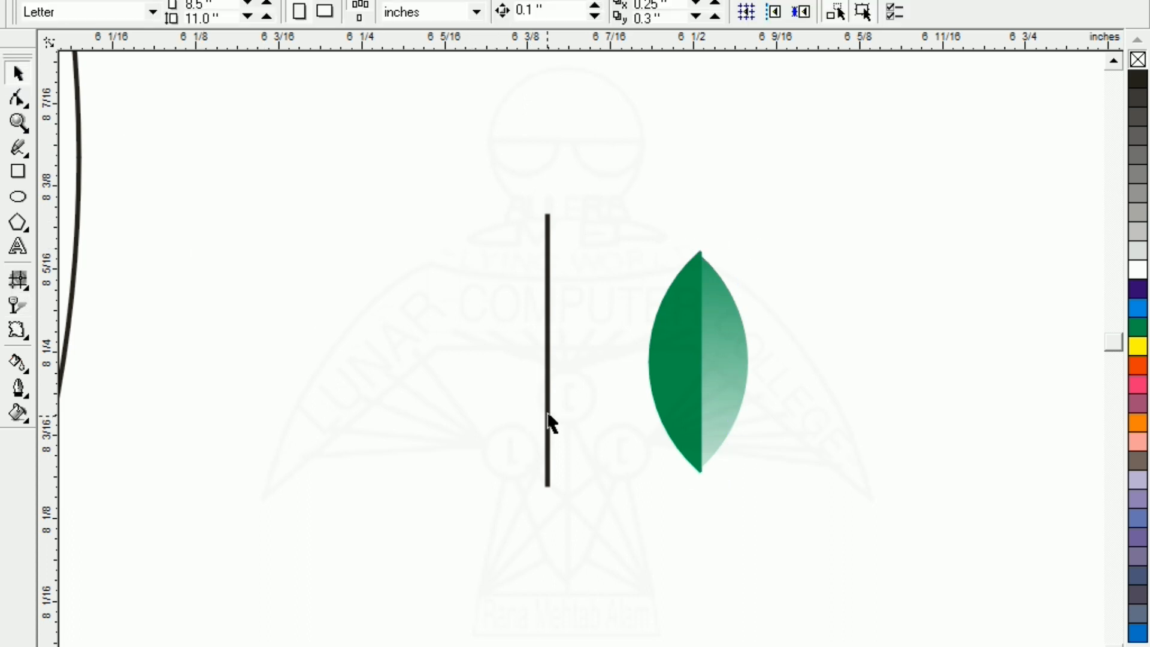
click(549, 396)
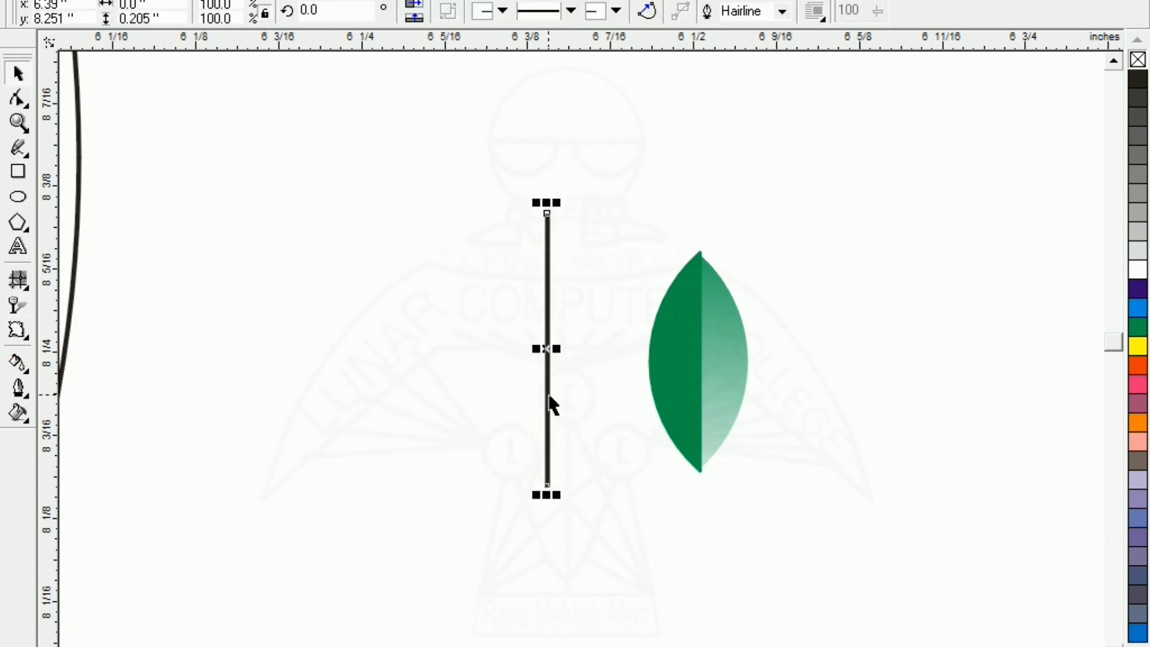
key(Delete)
click(654, 374)
Group the leaf pieces and rotate the leaf 35°
click(527, 283)
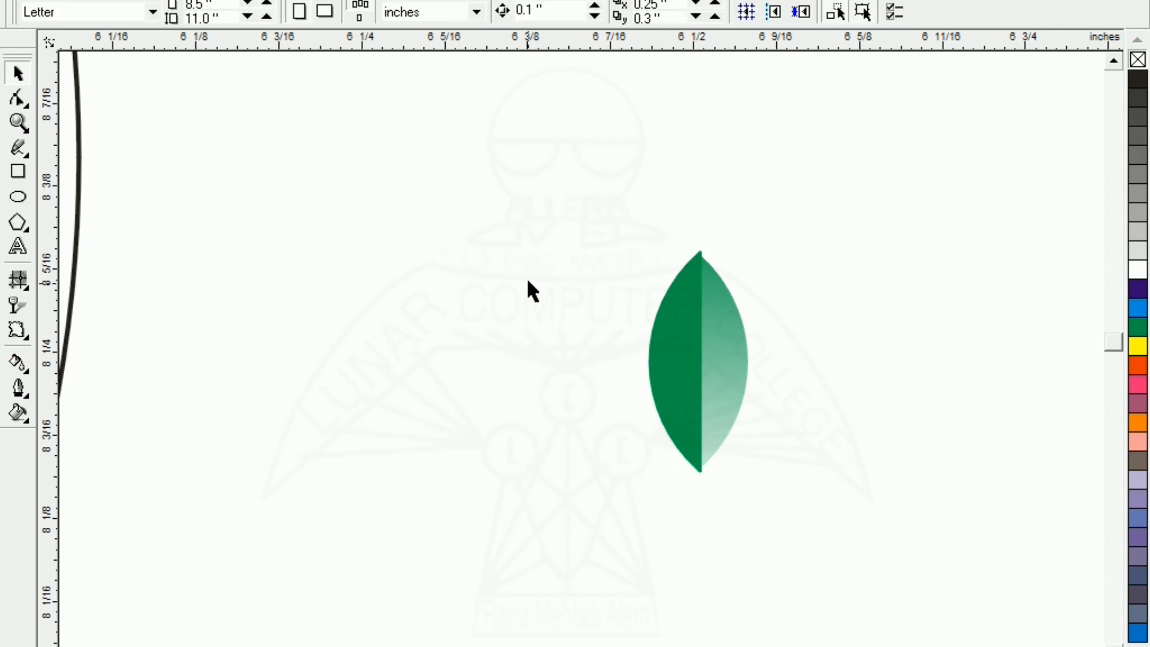
drag(671, 383, 810, 545)
click(533, 277)
drag(722, 360, 864, 558)
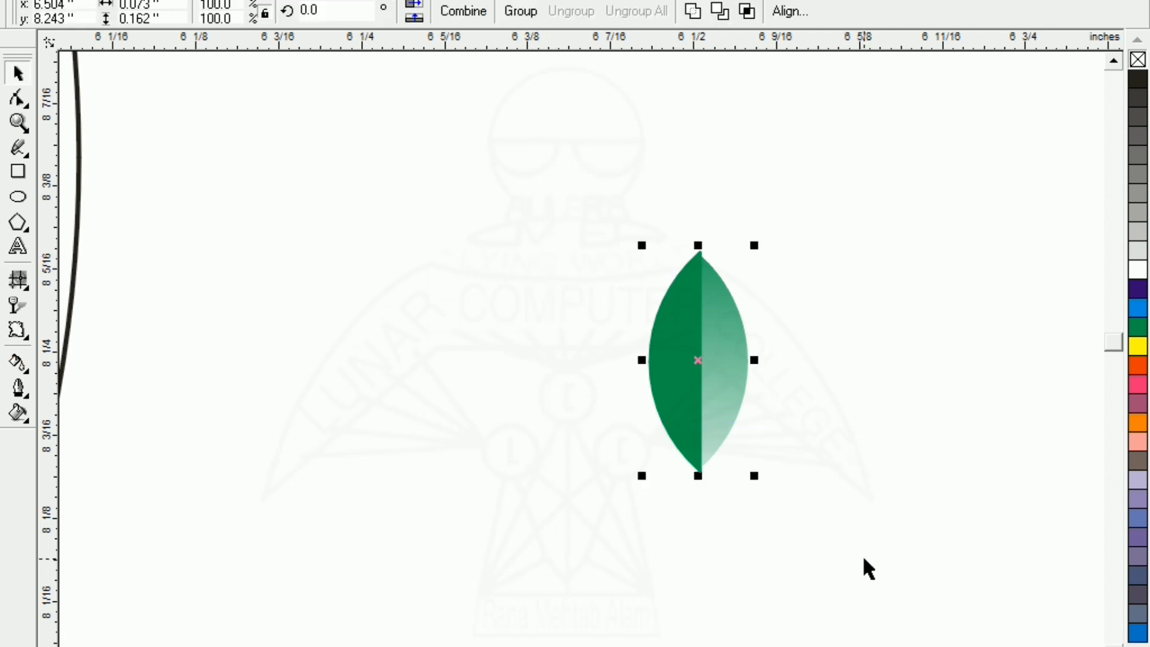
key(ctrl+g)
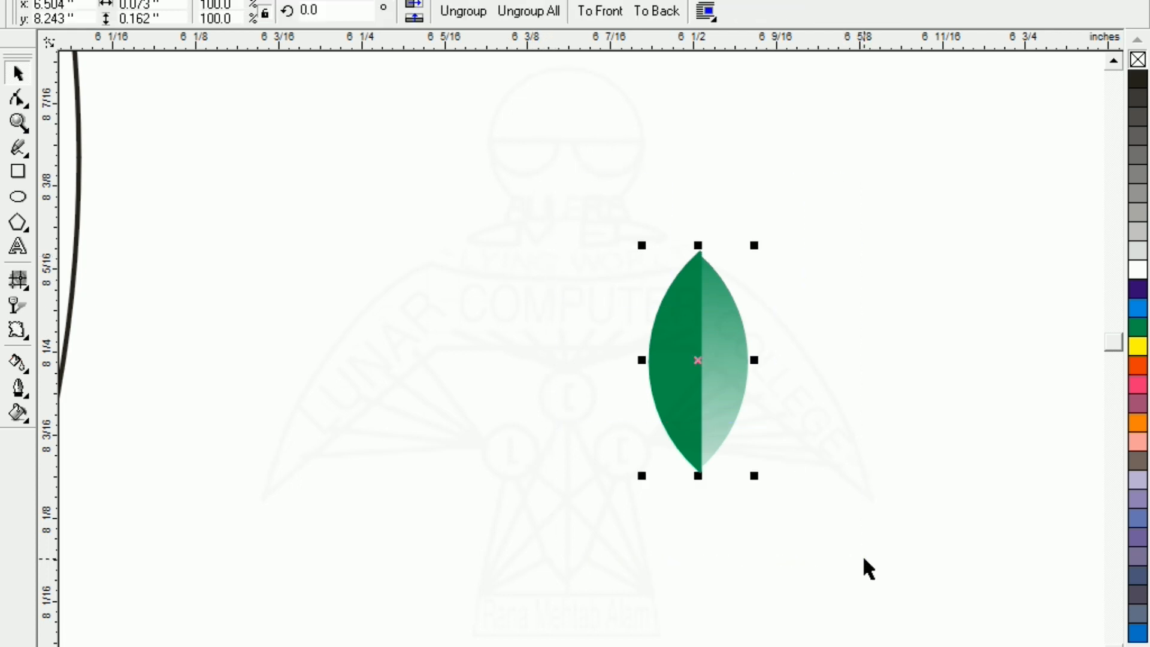
click(411, 303)
click(681, 348)
click(309, 10)
text(35)
key(Return)
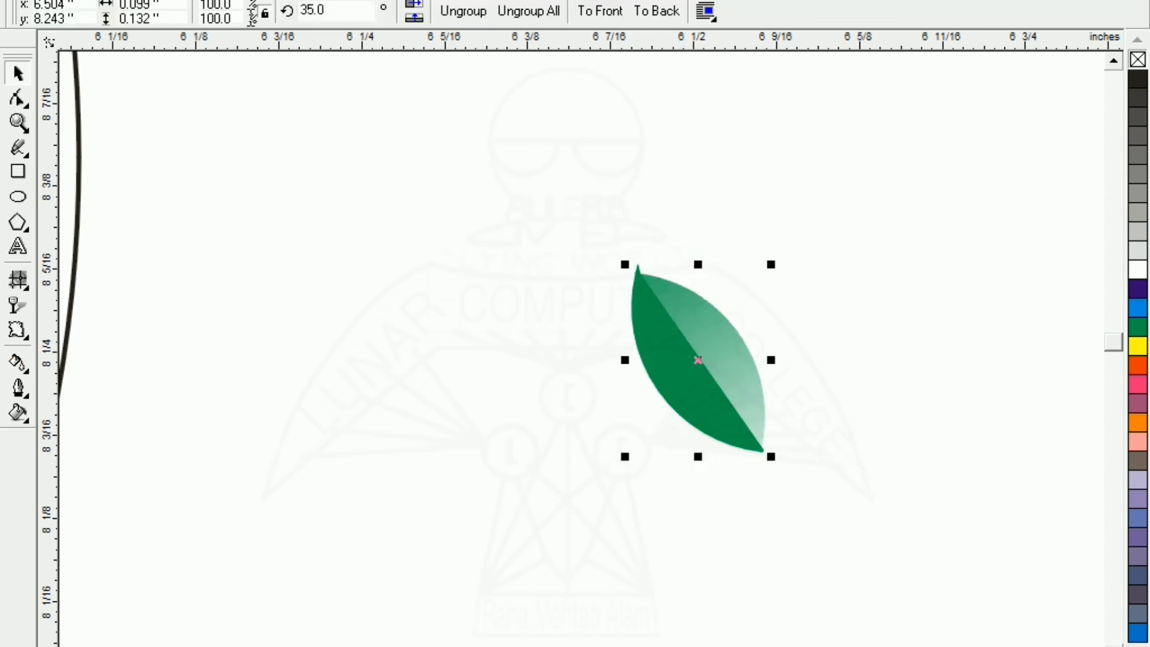
Make a mirrored copy of the tilted leaf to its right
click(462, 450)
click(658, 380)
drag(623, 359, 796, 359)
click(519, 457)
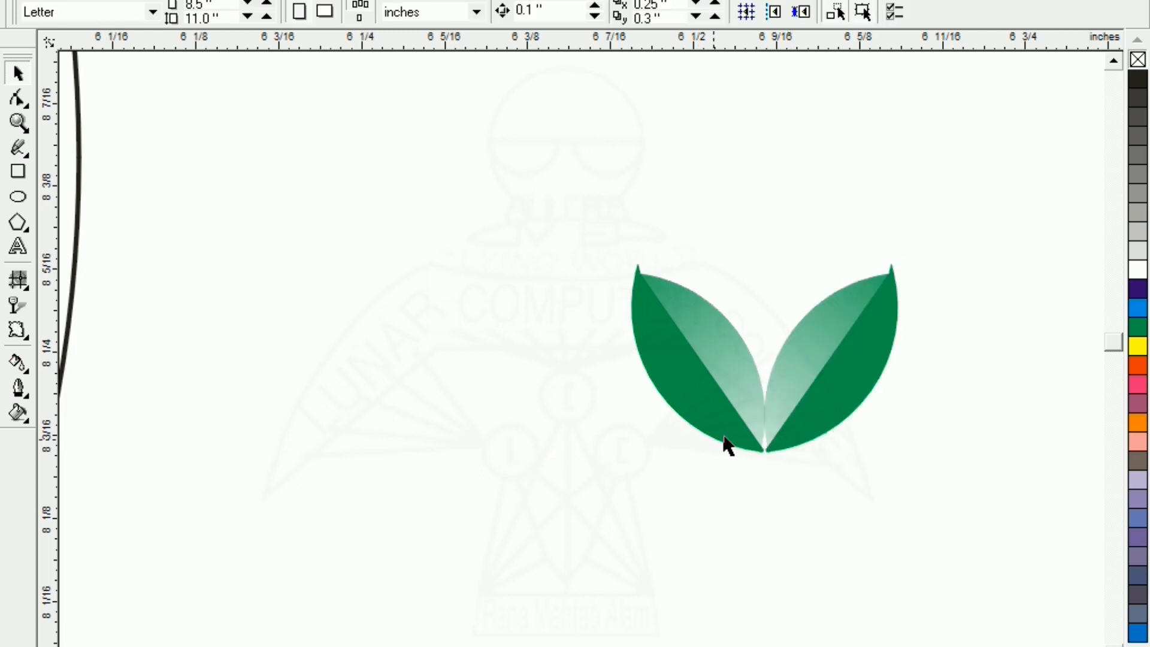
click(799, 397)
click(506, 422)
Group both leaves and move the pair onto the bottom of the concentric rings
key(F3)
key(F3)
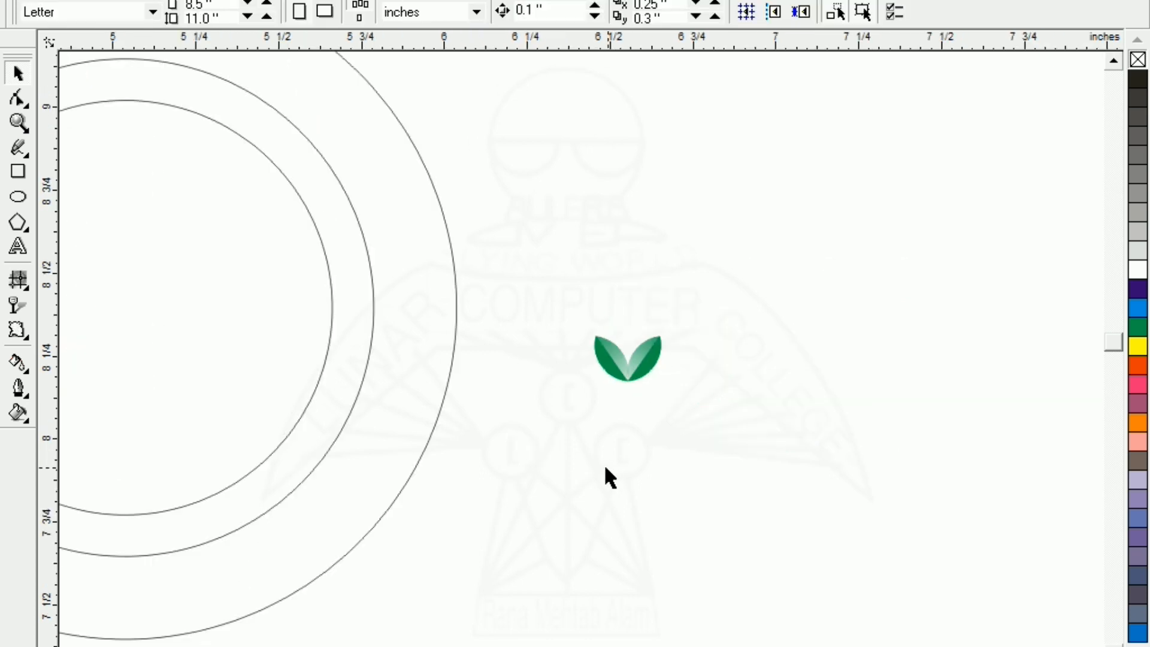
drag(521, 249, 761, 478)
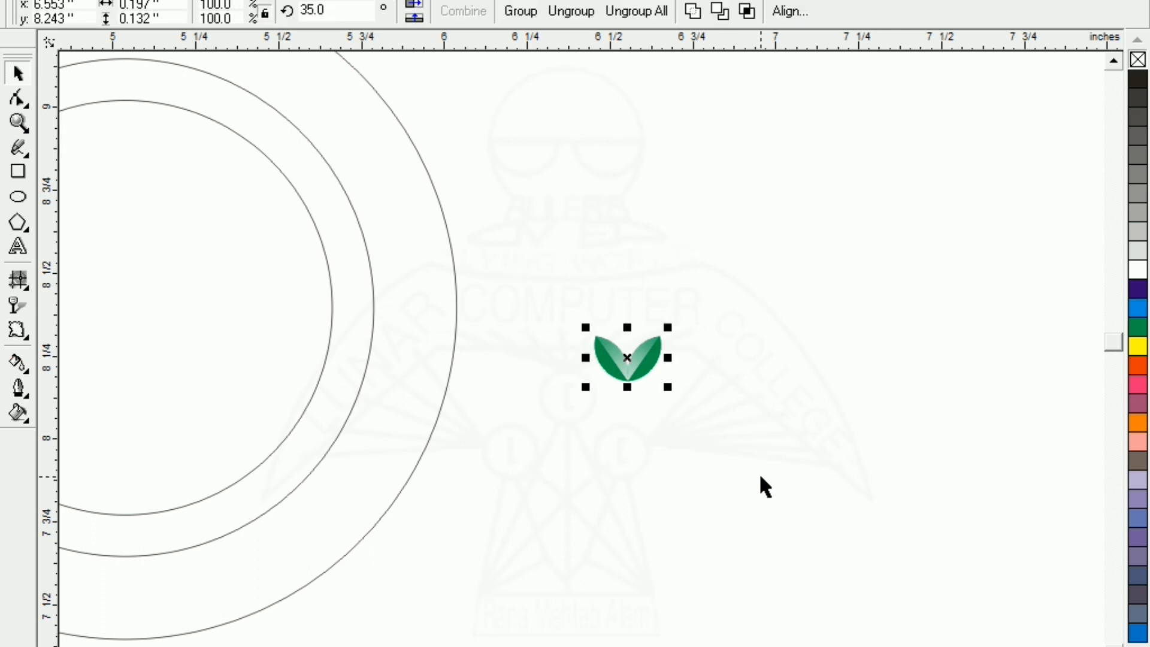
key(ctrl+g)
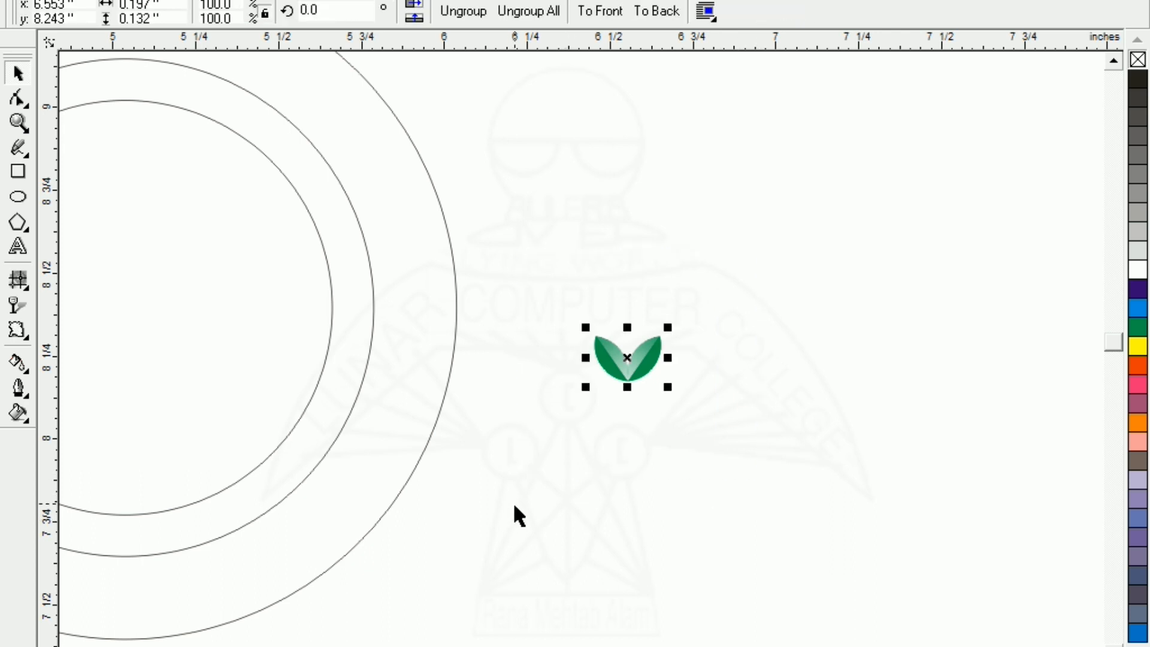
drag(630, 358, 146, 493)
key(F4)
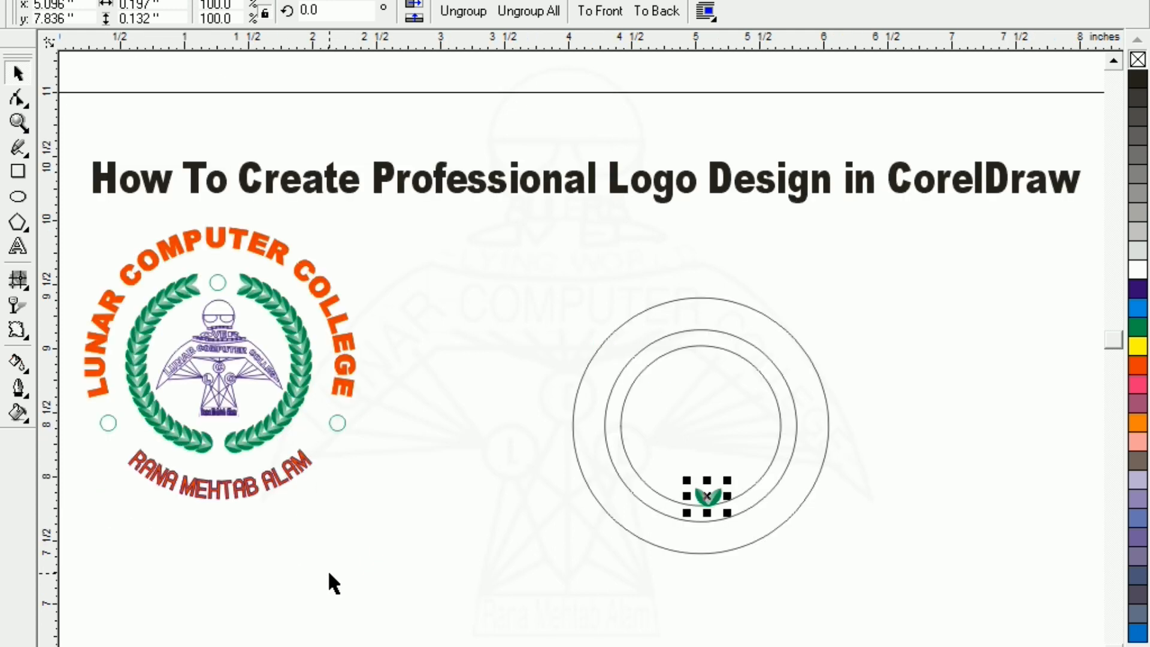
drag(504, 252, 887, 611)
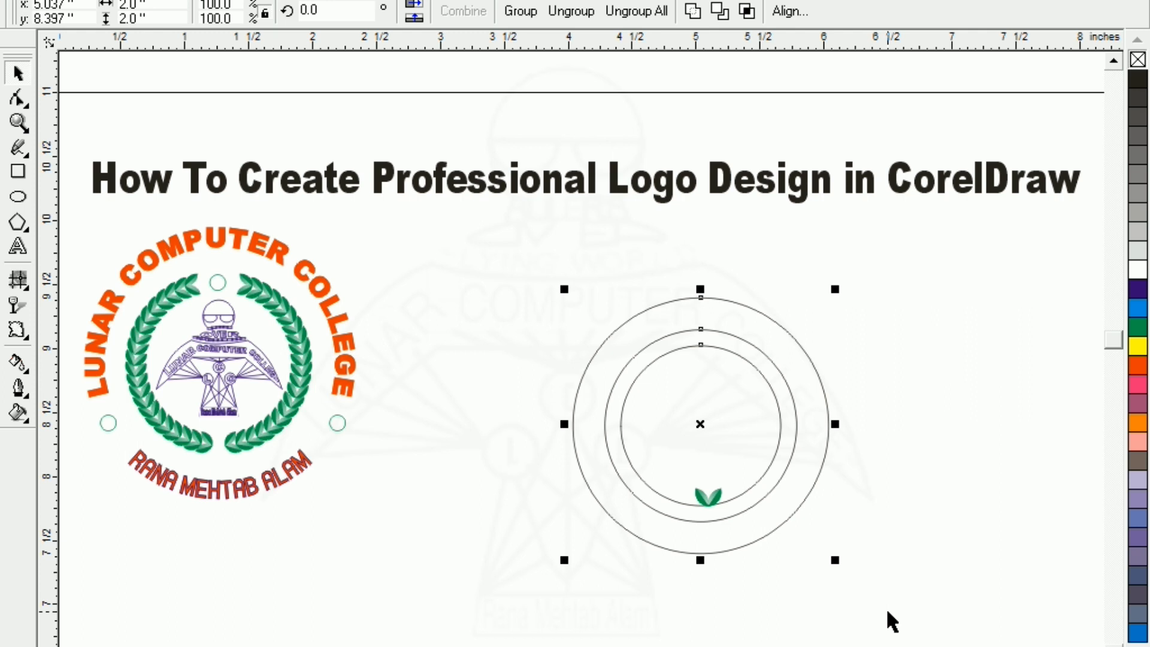
key(shift+F2)
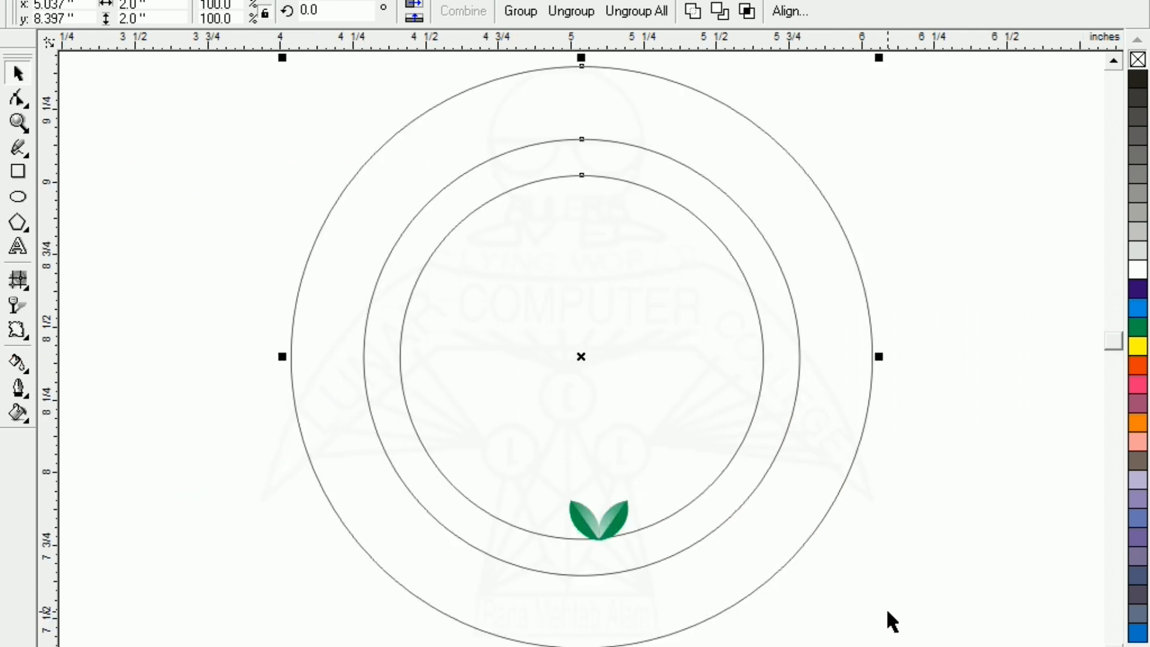
Rotate the green leaf pair sideways and nudge it down onto the inner circle
click(253, 503)
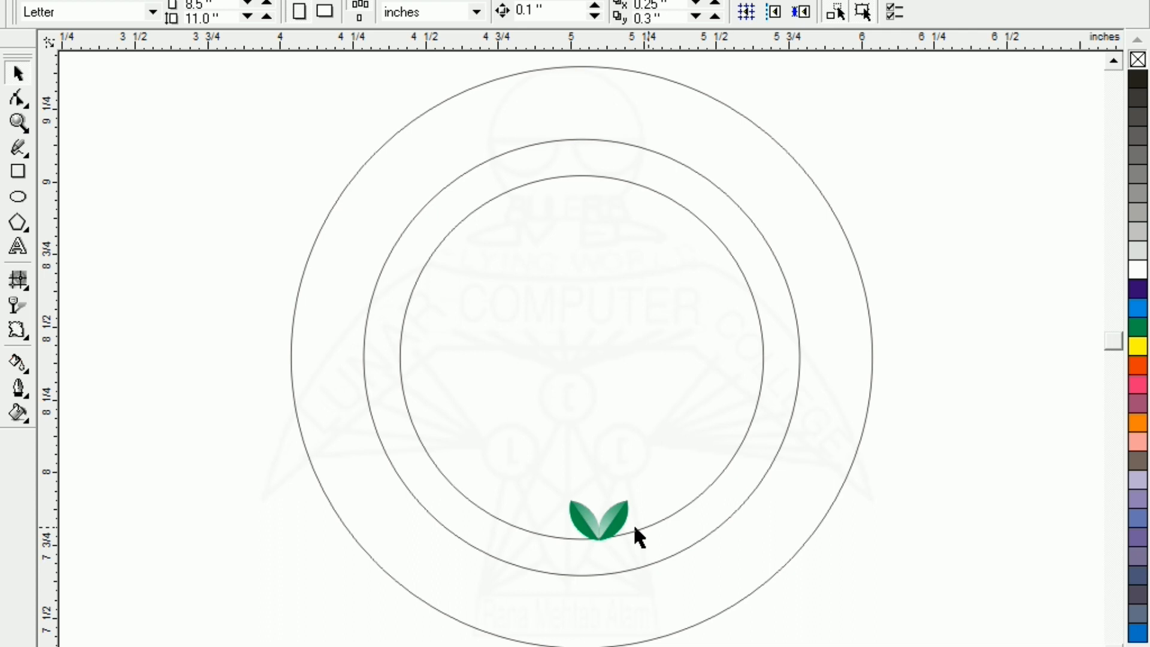
click(617, 529)
click(597, 520)
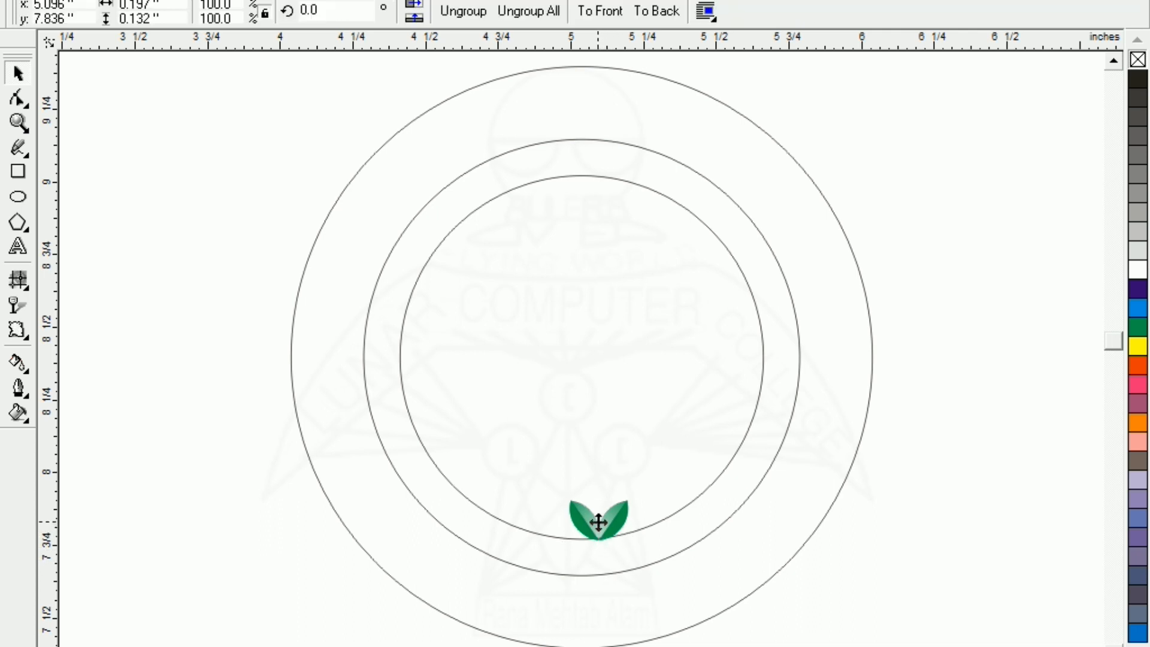
drag(640, 498, 659, 542)
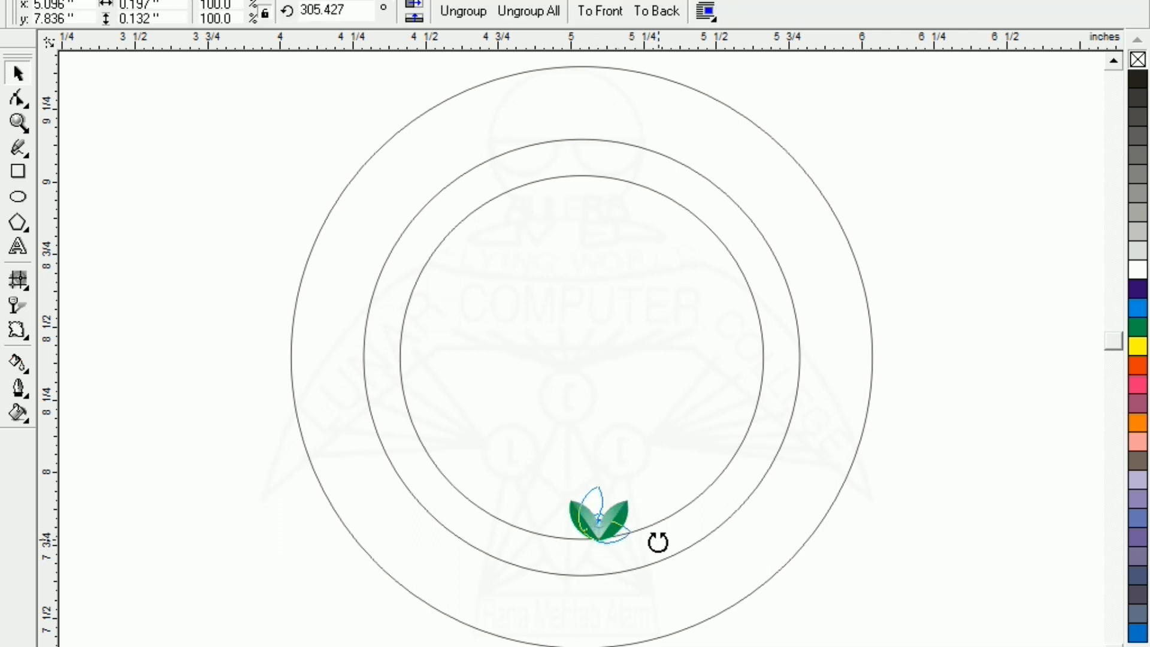
click(607, 533)
drag(607, 533, 635, 570)
click(618, 544)
drag(602, 526, 598, 550)
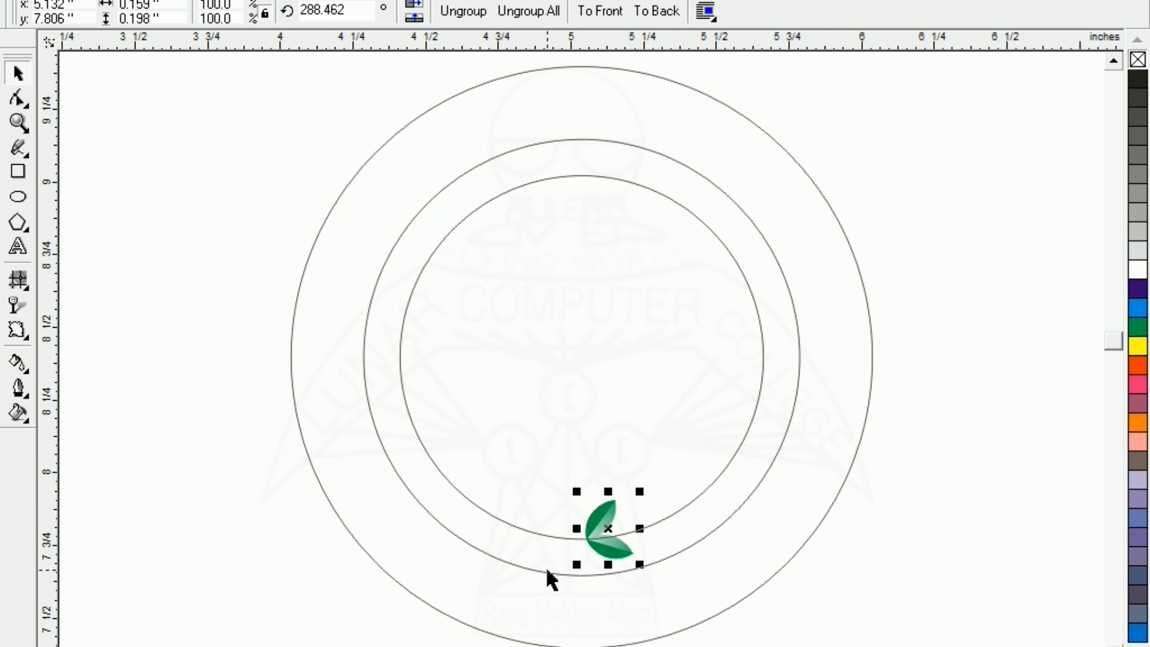
Check the leaf pair against the inner circle's centre and return it to rotation mode
key(F2)
drag(532, 443, 726, 614)
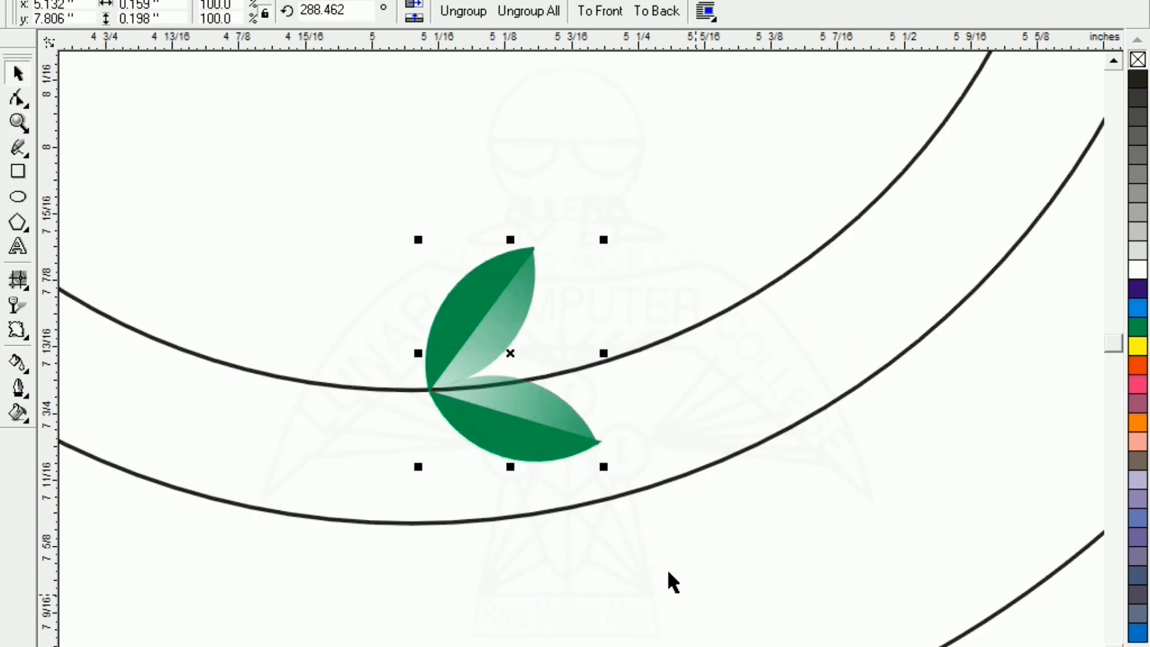
click(517, 453)
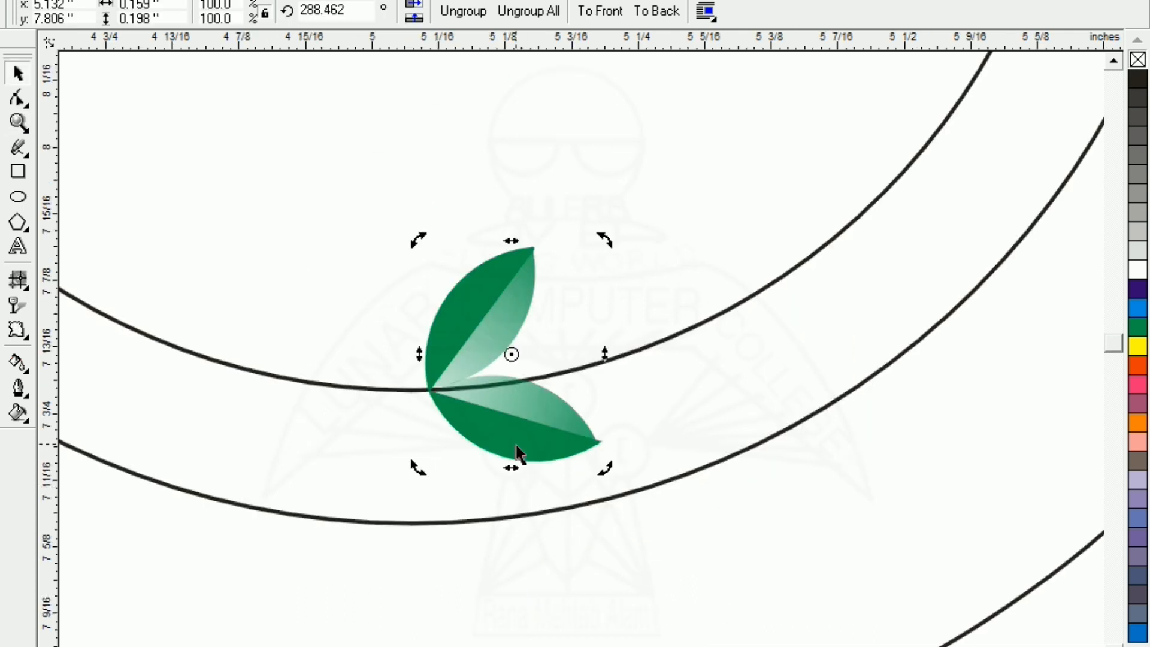
key(F3)
click(532, 354)
click(600, 523)
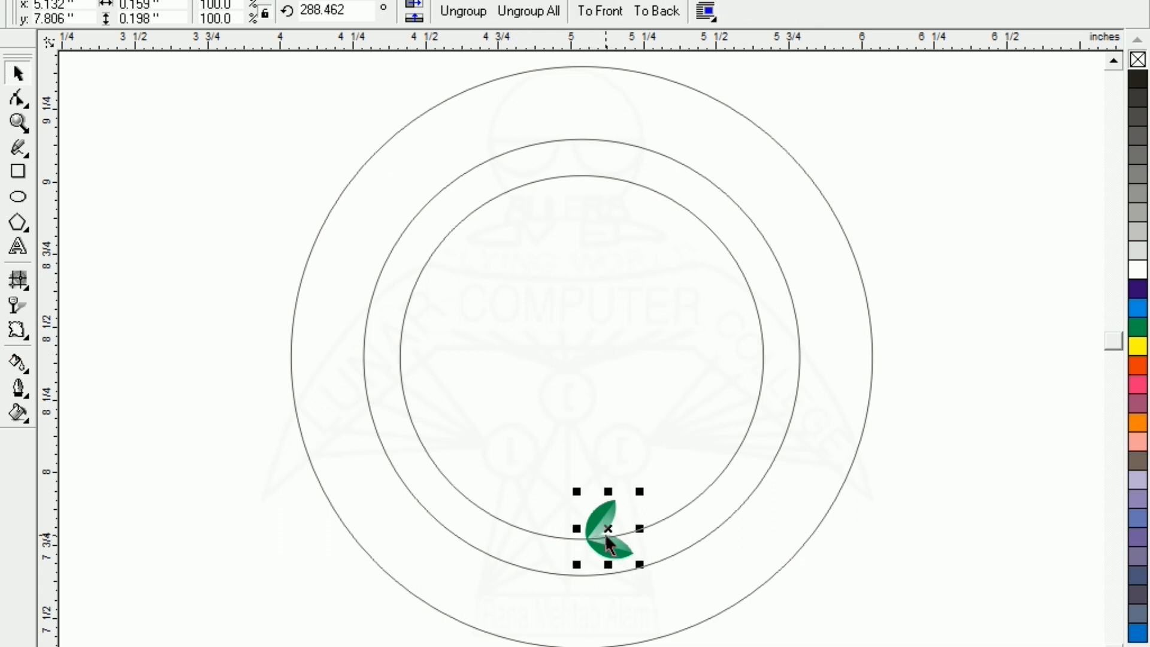
click(611, 554)
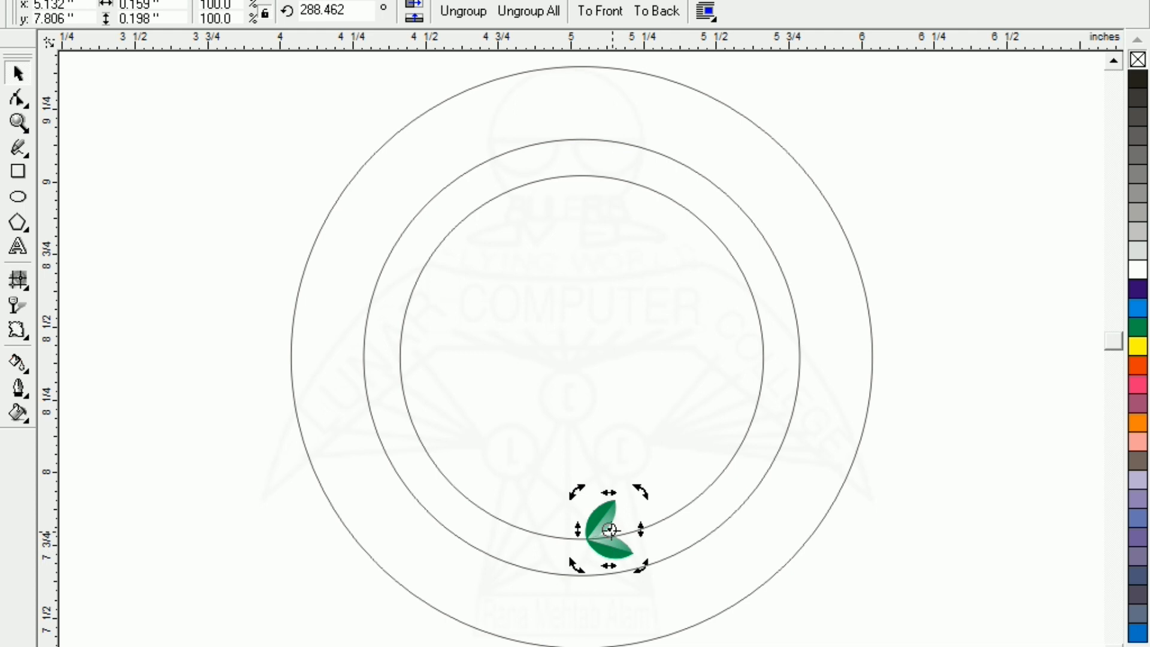
click(522, 530)
click(522, 529)
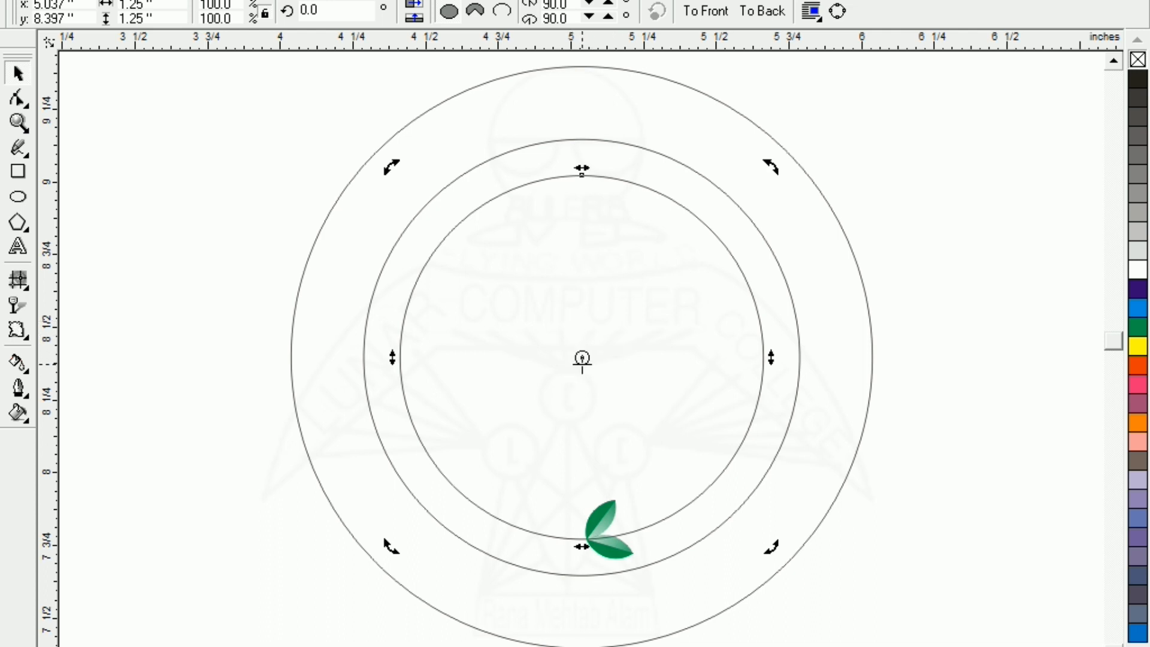
click(613, 556)
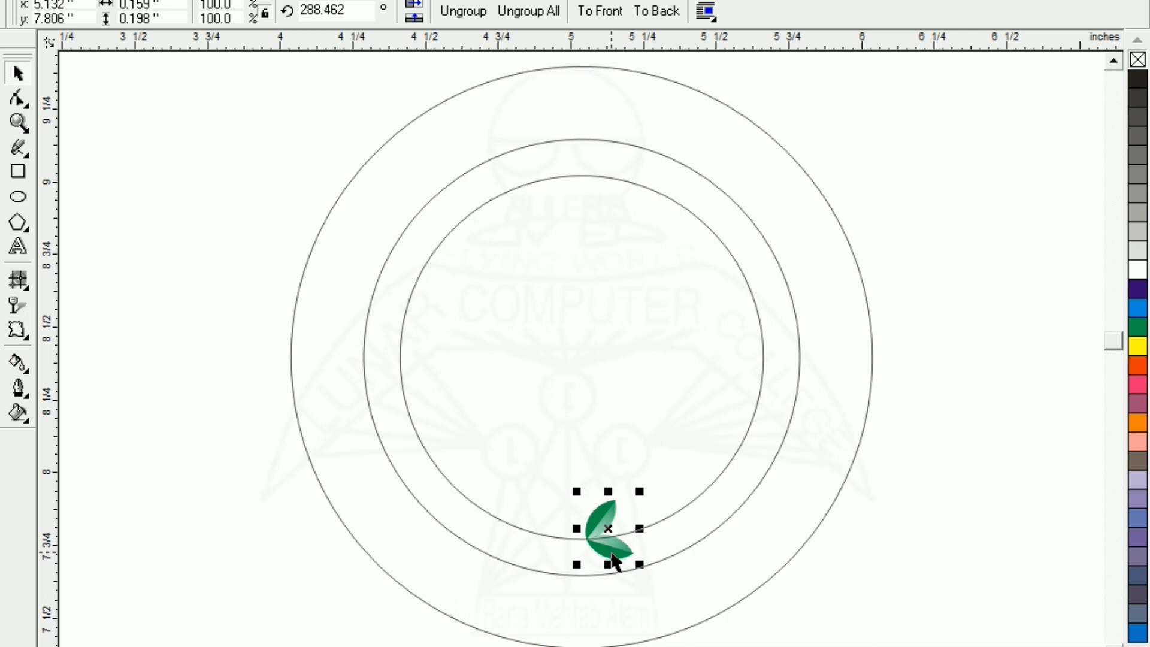
click(613, 556)
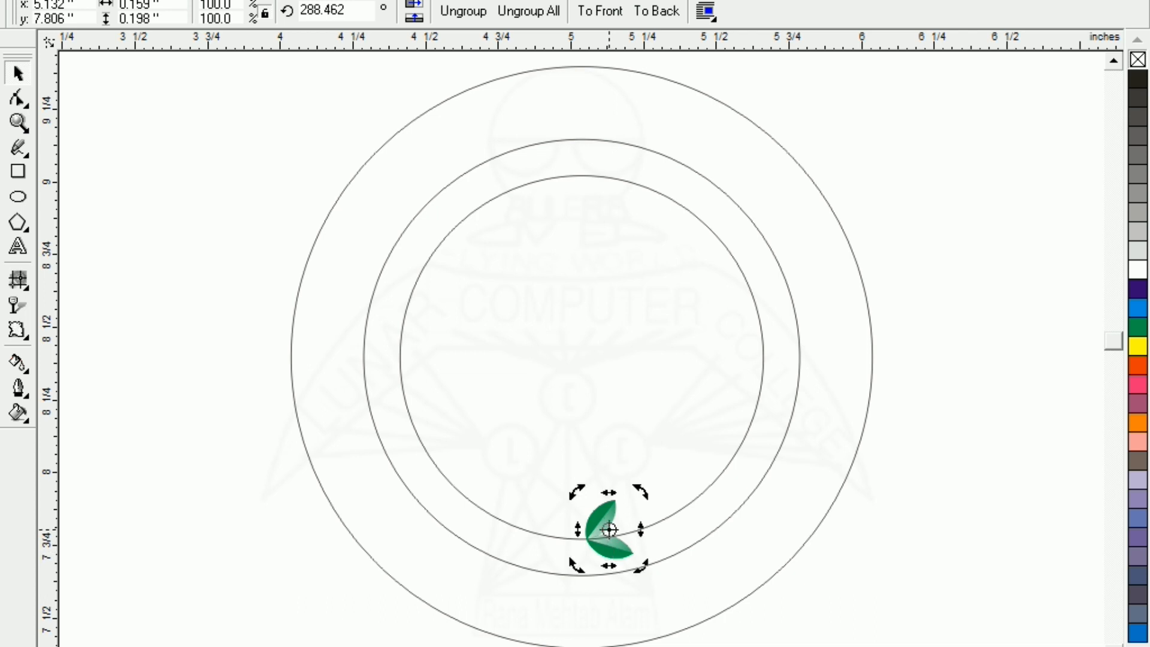
Pivot the leaf pair on the rings' centre, rotate a copy, and repeat it three times with Ctrl+R
drag(609, 529, 582, 361)
drag(647, 569, 681, 563)
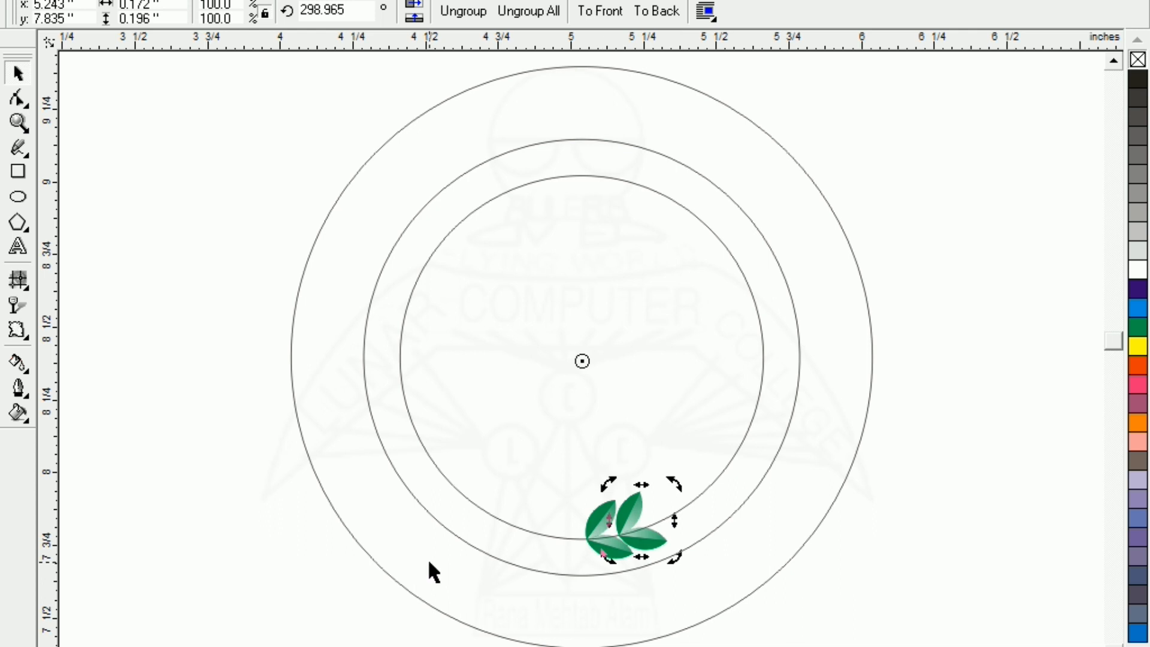
key(ctrl+r)
key(ctrl+r)
key(ctrl+r)
key(ctrl+r)
key(ctrl+r)
key(ctrl+r)
key(ctrl+r)
key(ctrl+r)
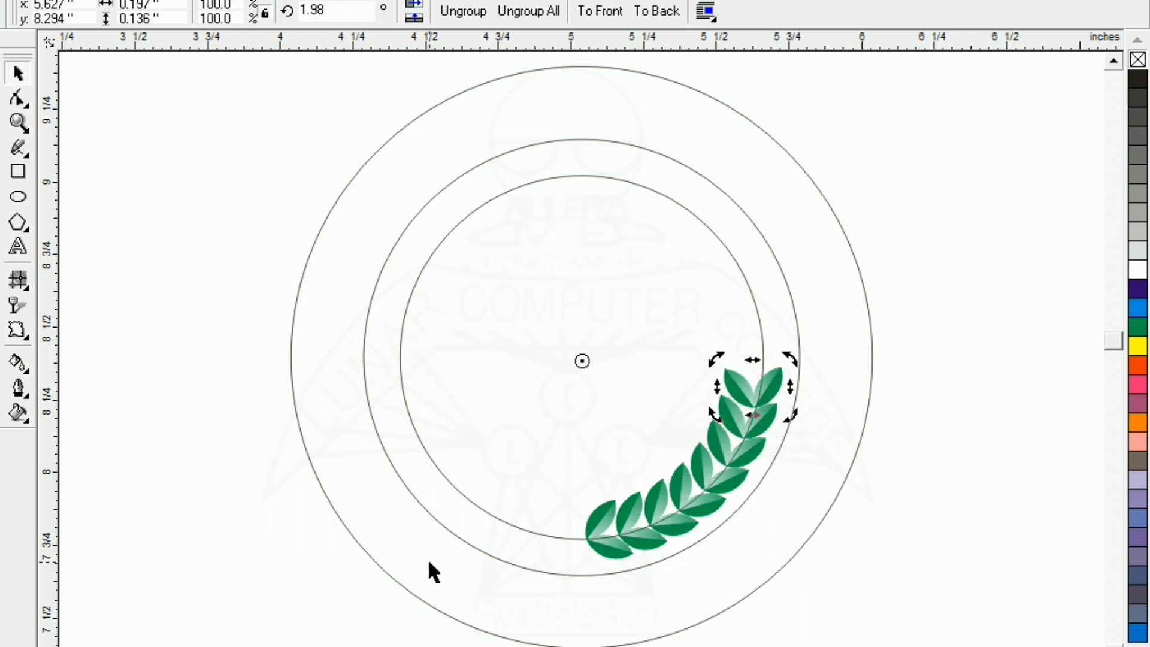
key(ctrl+r)
key(ctrl+r)
key(ctrl+r)
key(ctrl+r)
key(ctrl+r)
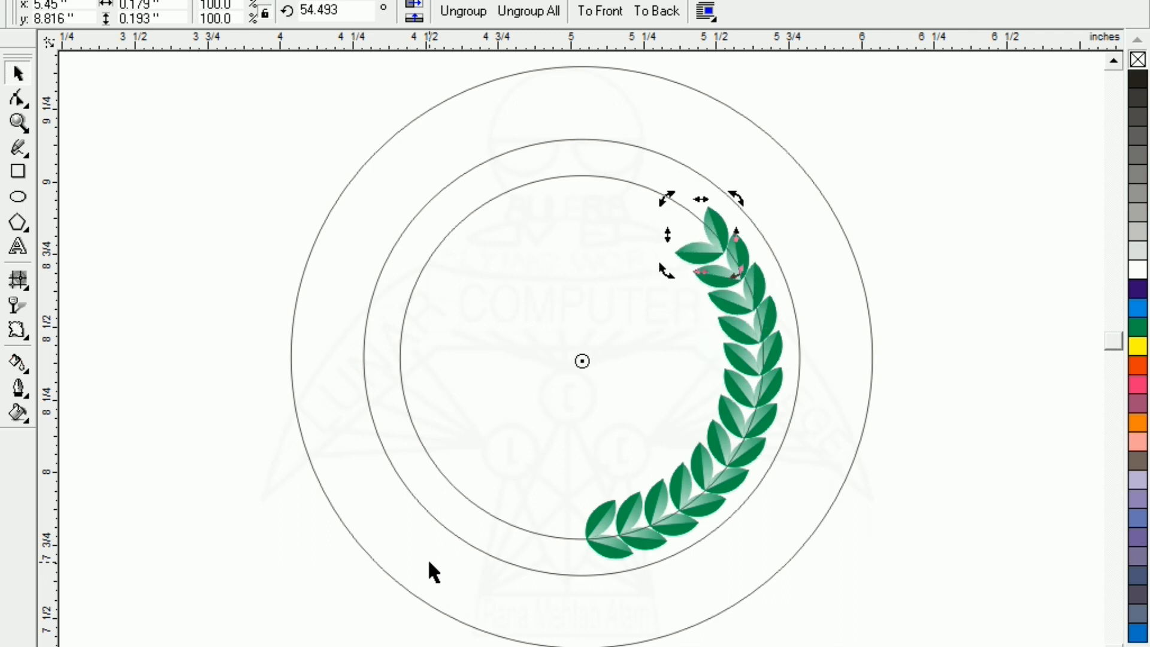
key(ctrl+r)
key(ctrl+r)
key(ctrl+r)
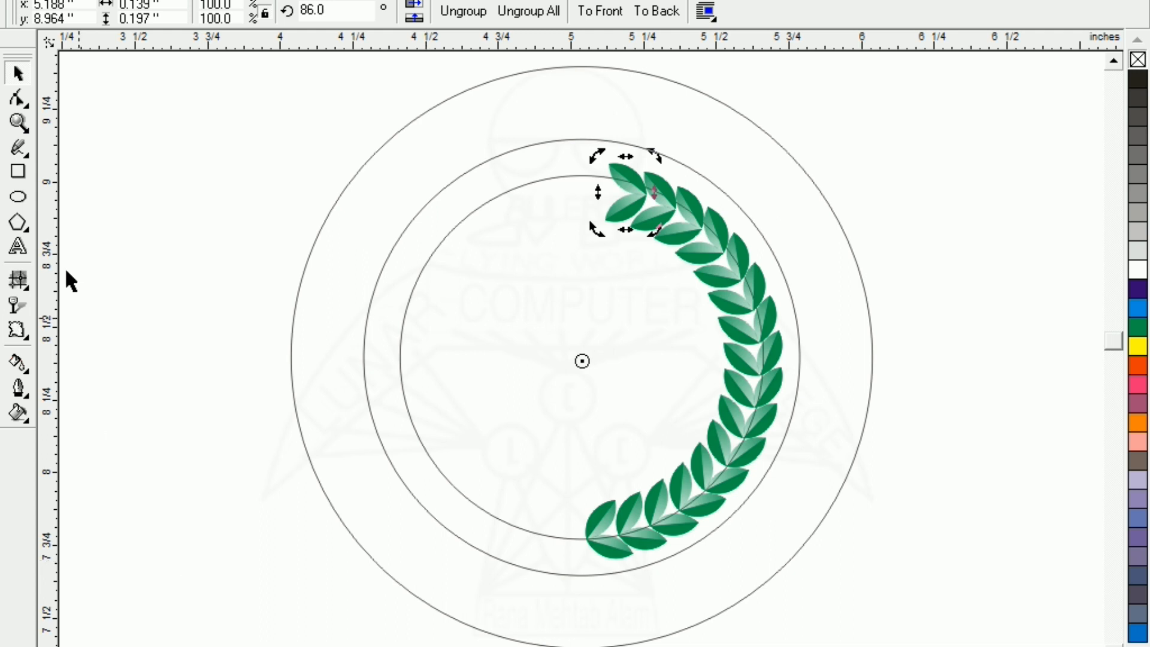
click(120, 211)
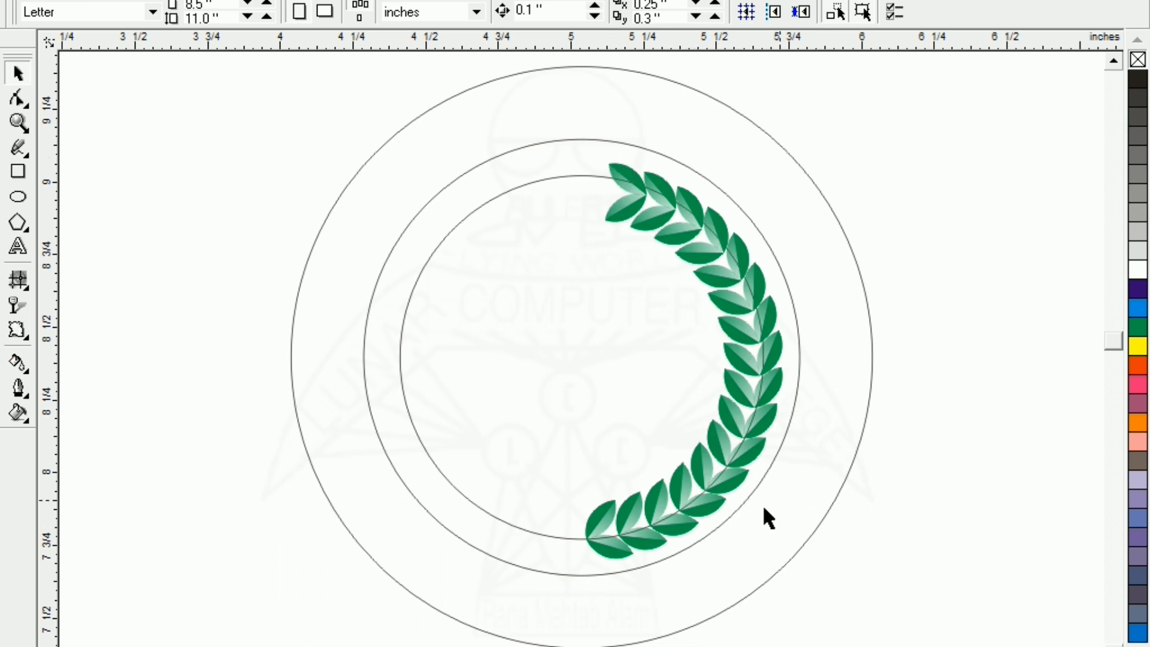
Group the leaves into one wreath half and mirror a copy onto the left side
drag(936, 75, 503, 612)
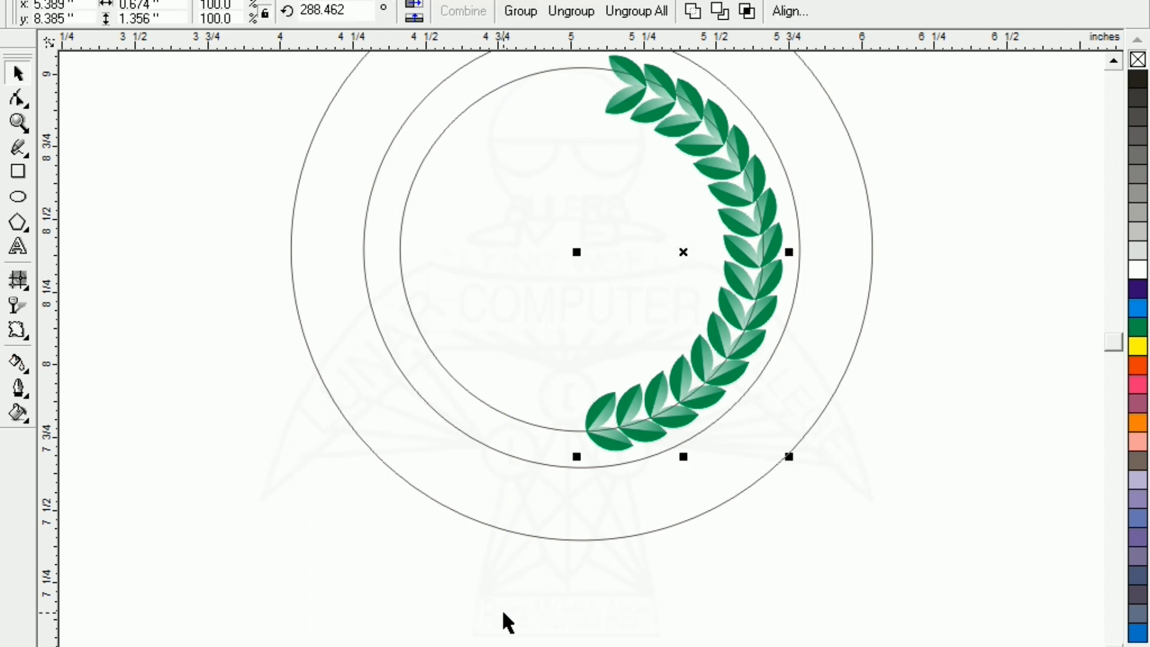
click(1114, 60)
click(1115, 62)
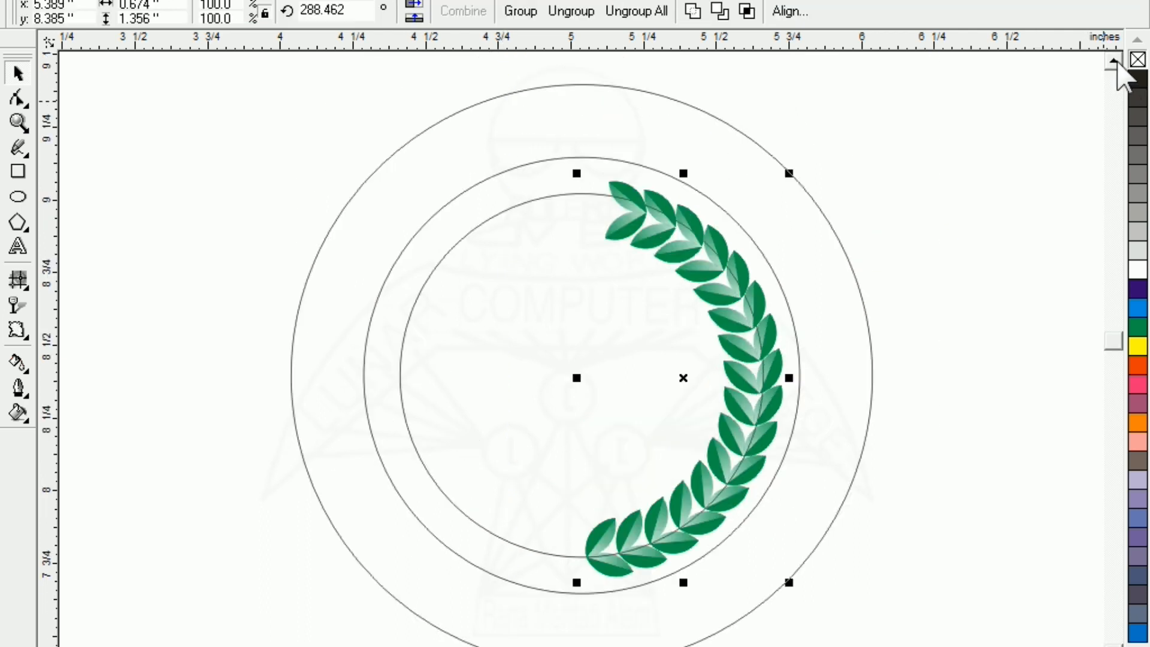
key(ctrl+g)
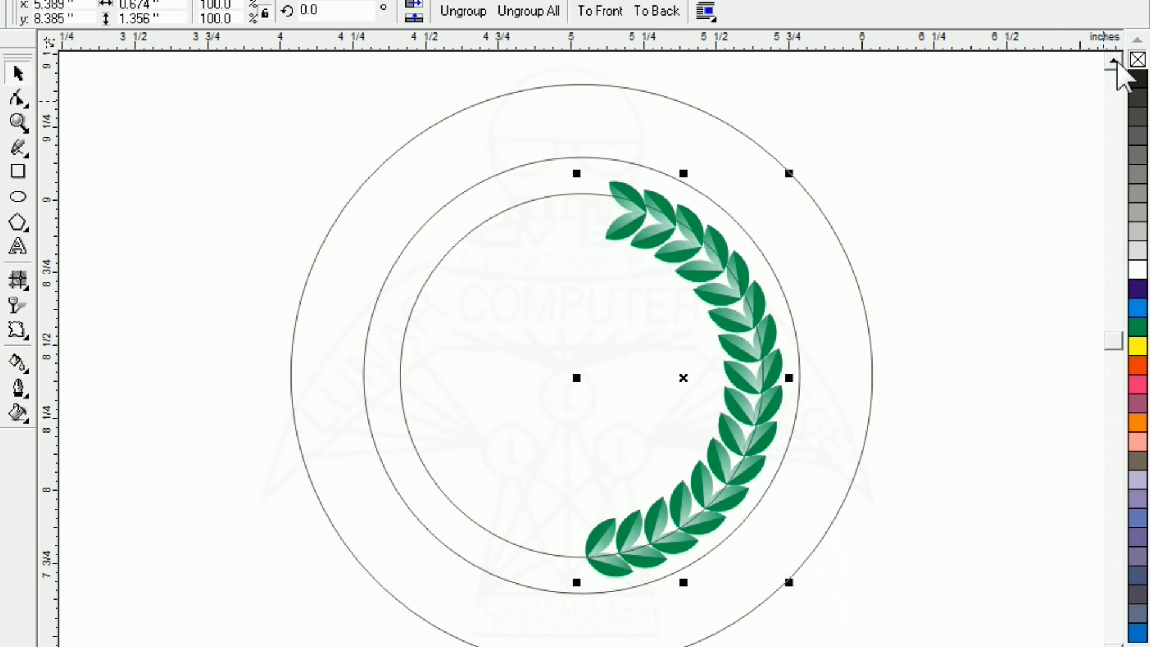
click(967, 335)
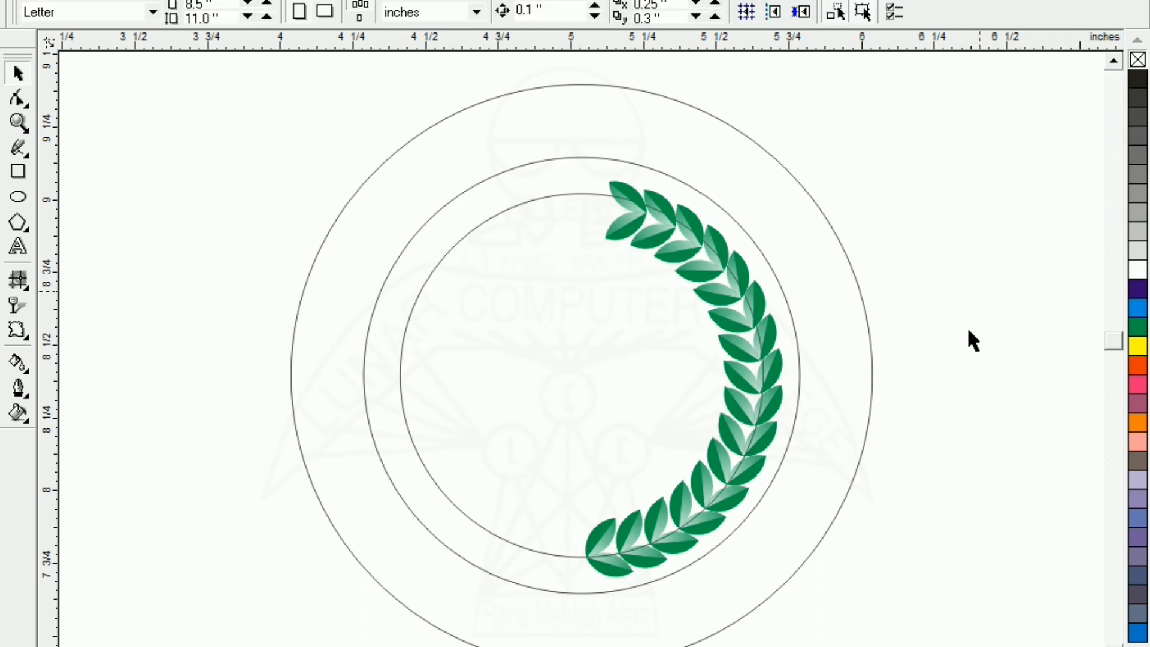
click(747, 393)
drag(788, 382, 470, 390)
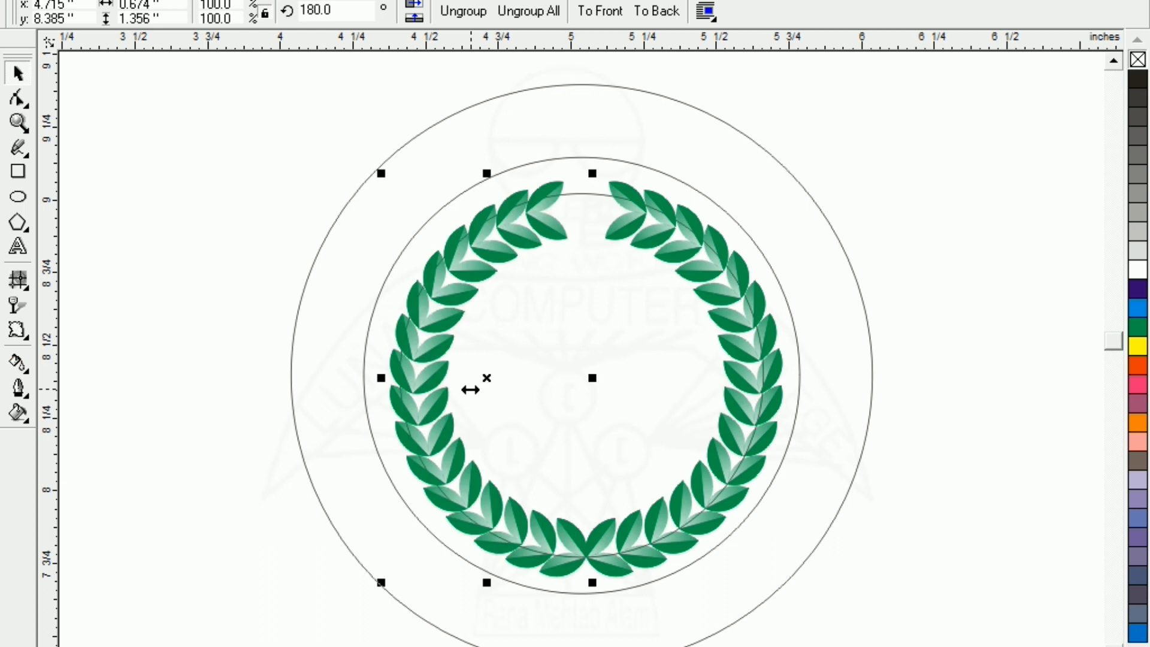
Nudge the left half left and the right half right to open small gaps
click(350, 440)
click(428, 459)
key(Left)
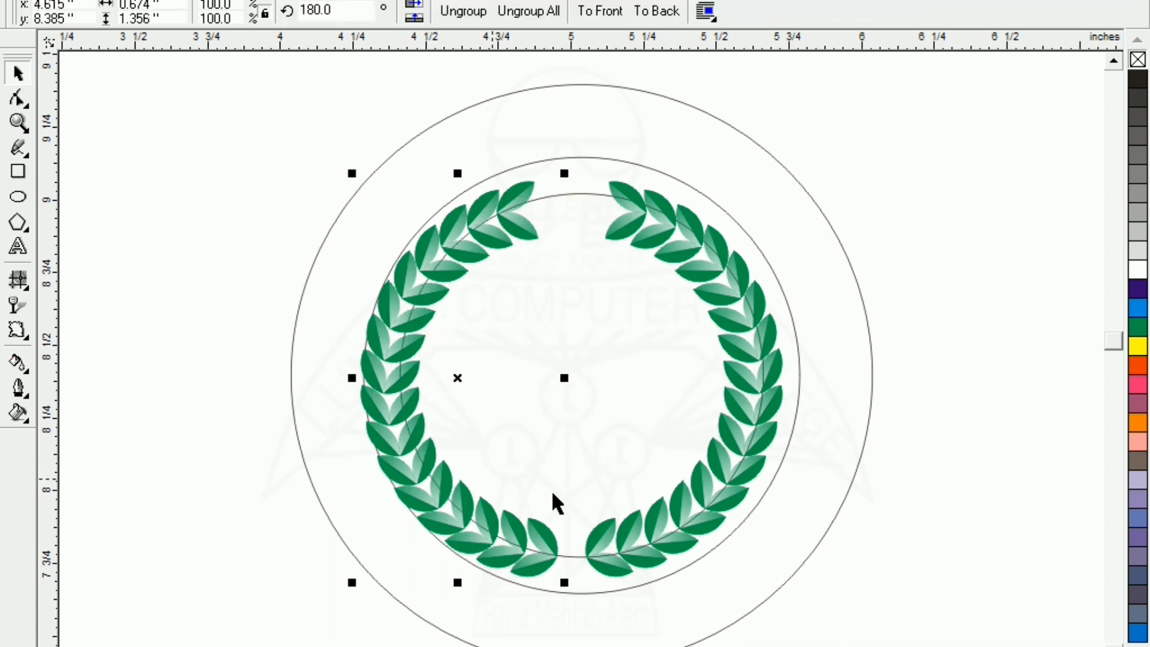
click(680, 526)
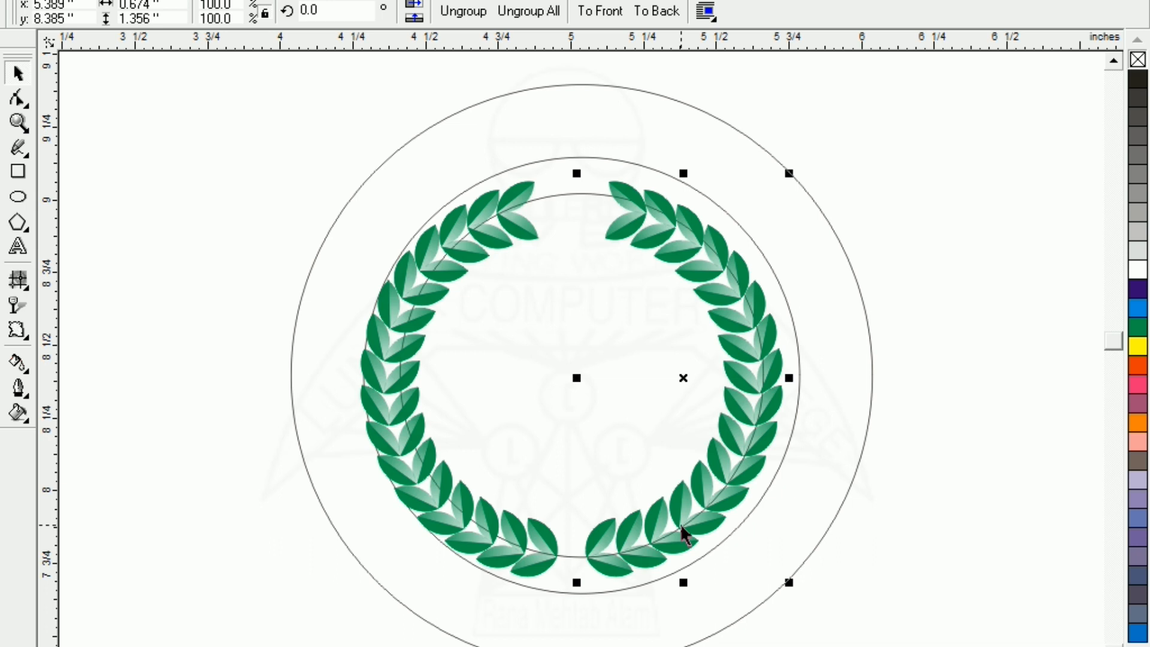
key(Right)
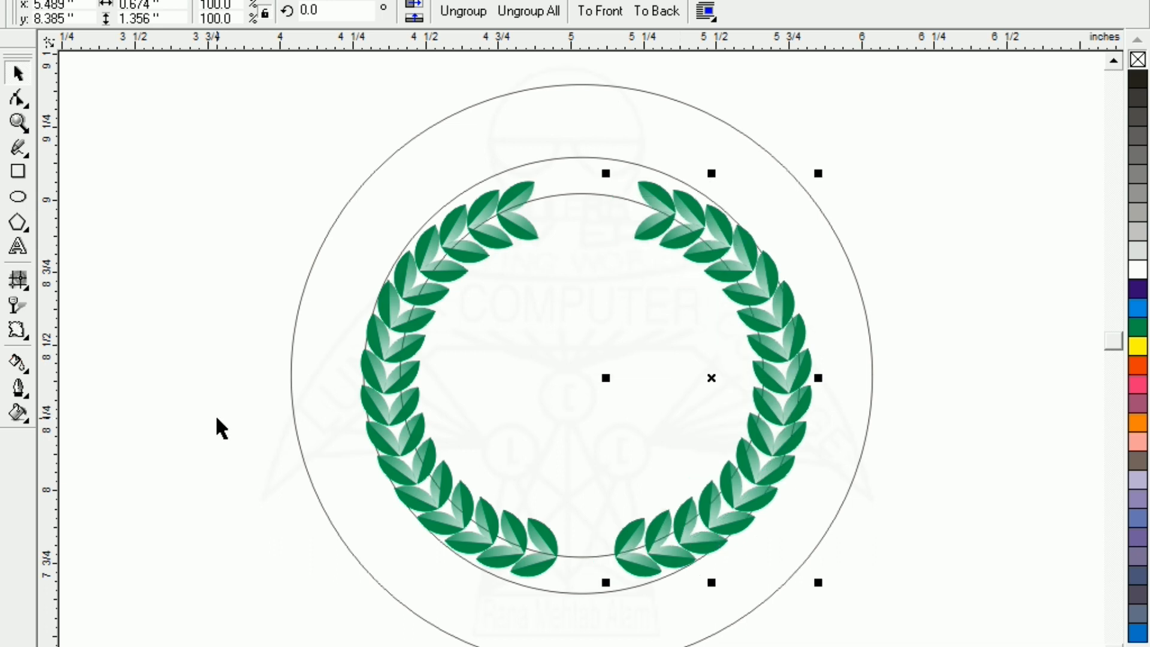
click(228, 251)
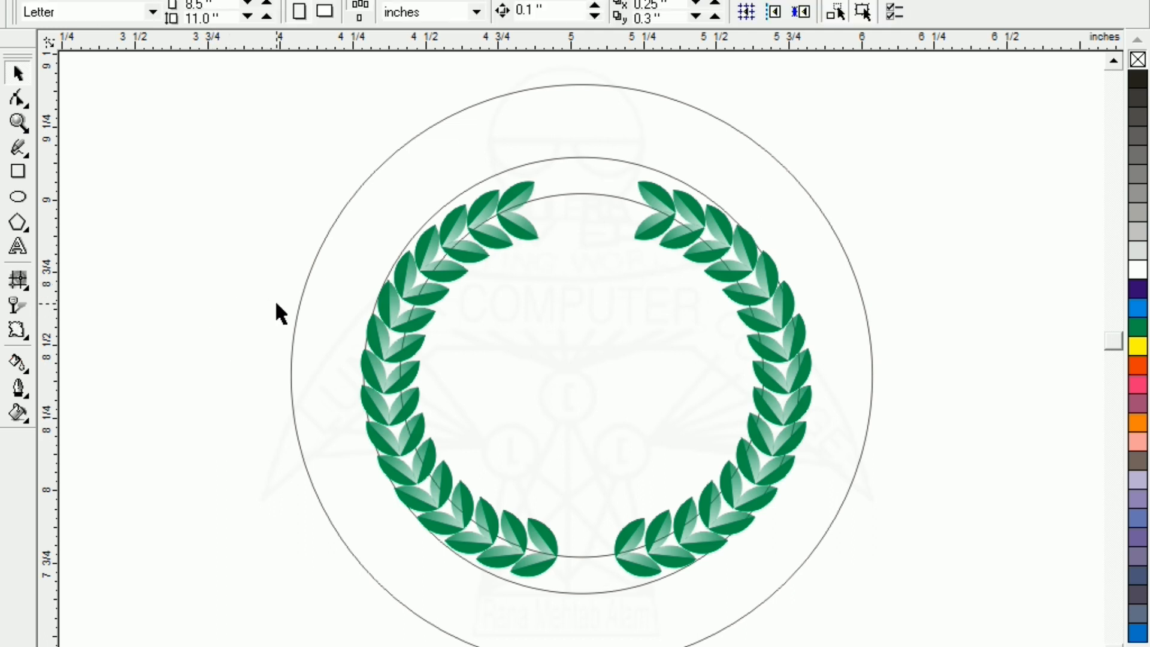
Type 'LUNAR COMPUTER COLLEGE' as a new text line on the page
click(18, 246)
click(144, 257)
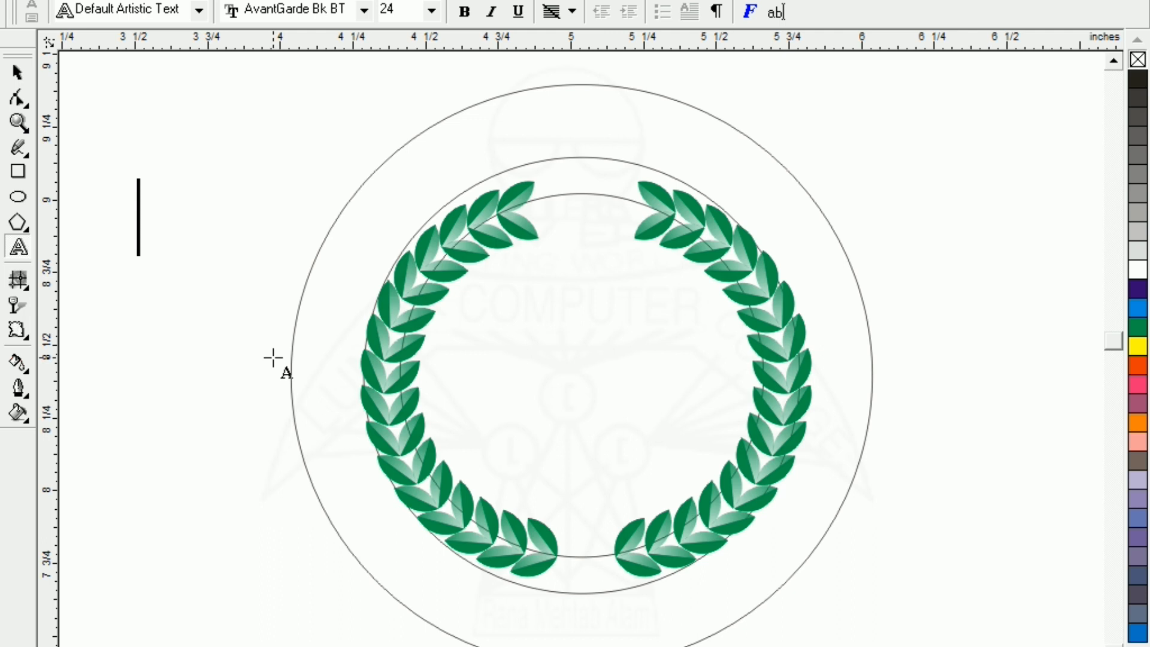
text(LUNAR)
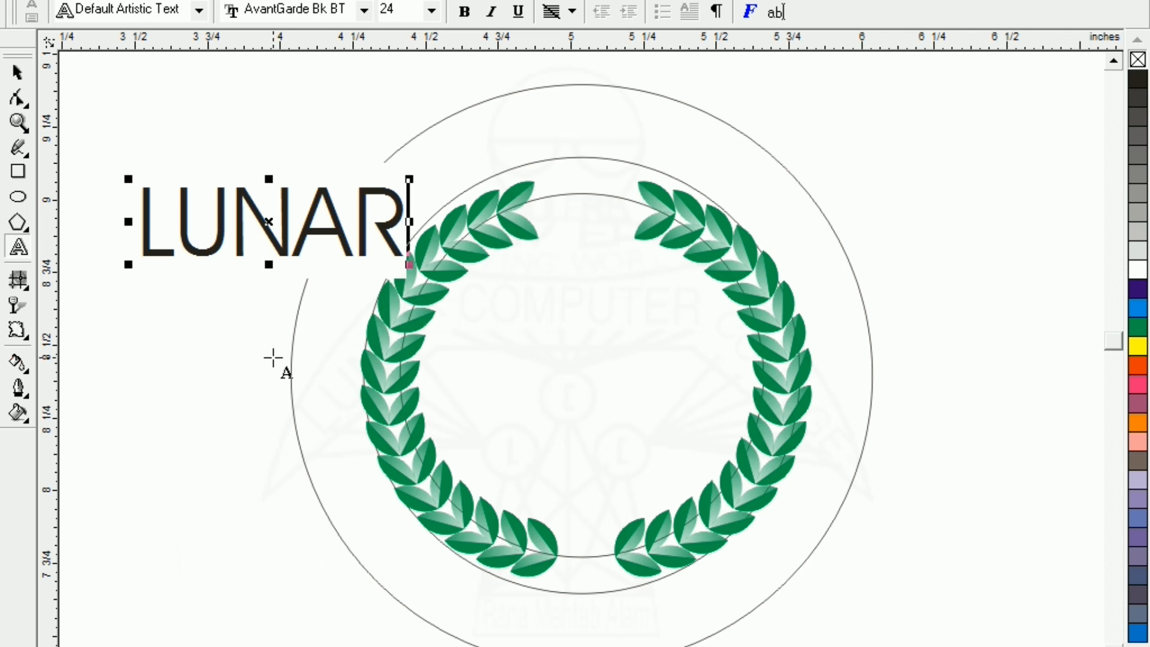
text( COMPU)
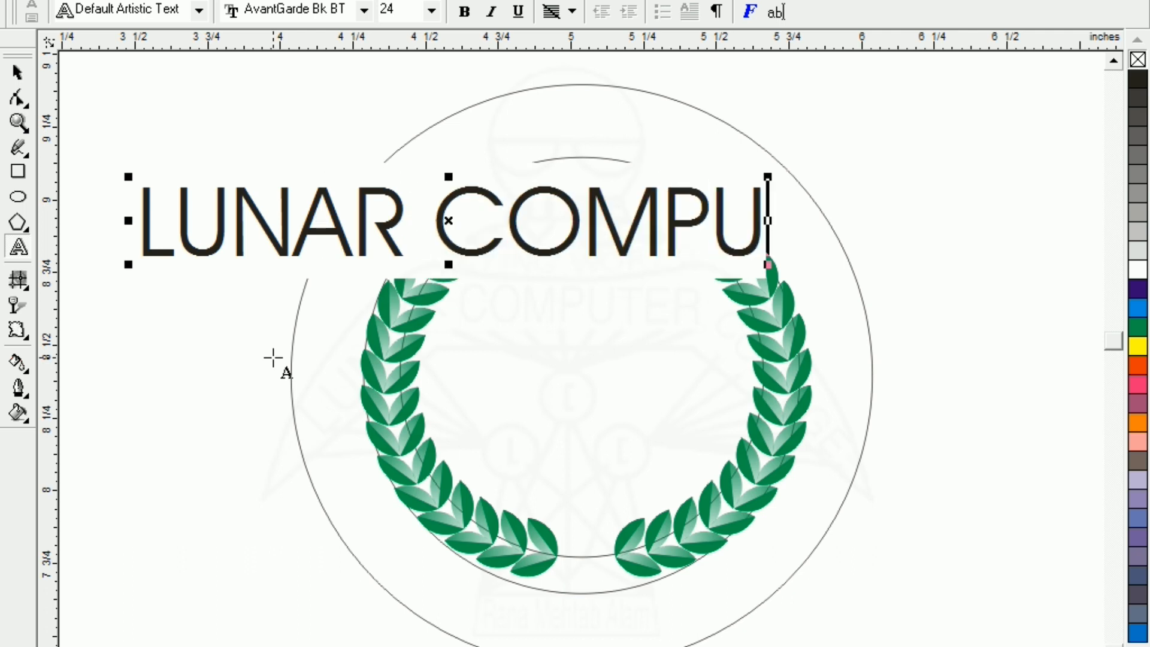
text(TER COLLEGE)
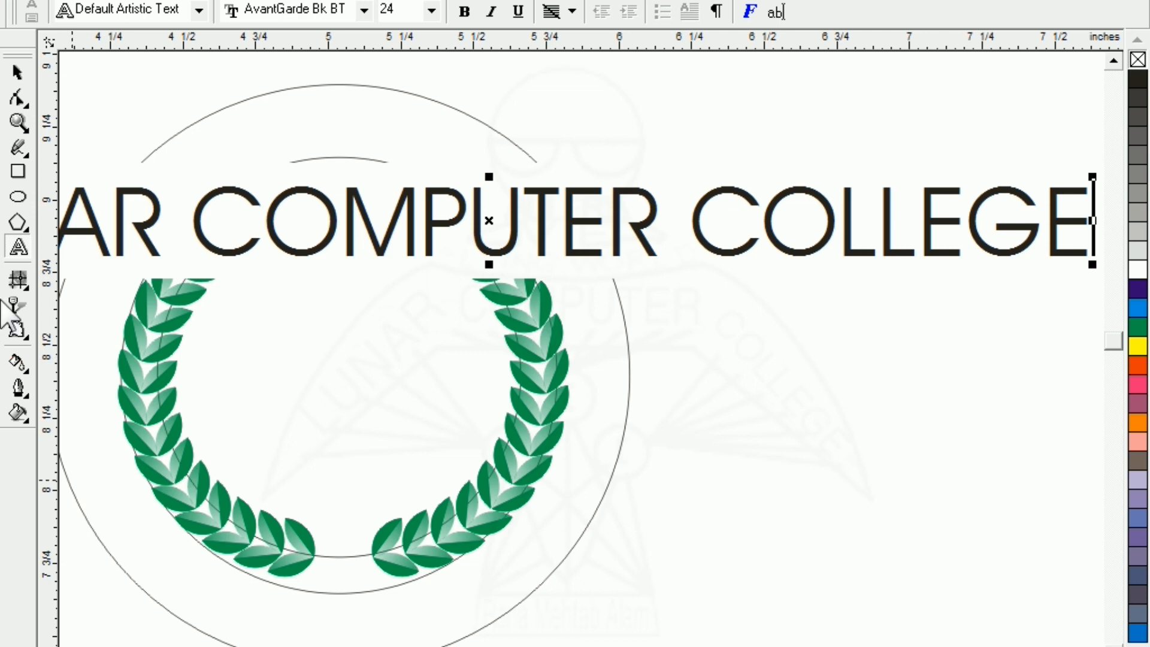
click(18, 73)
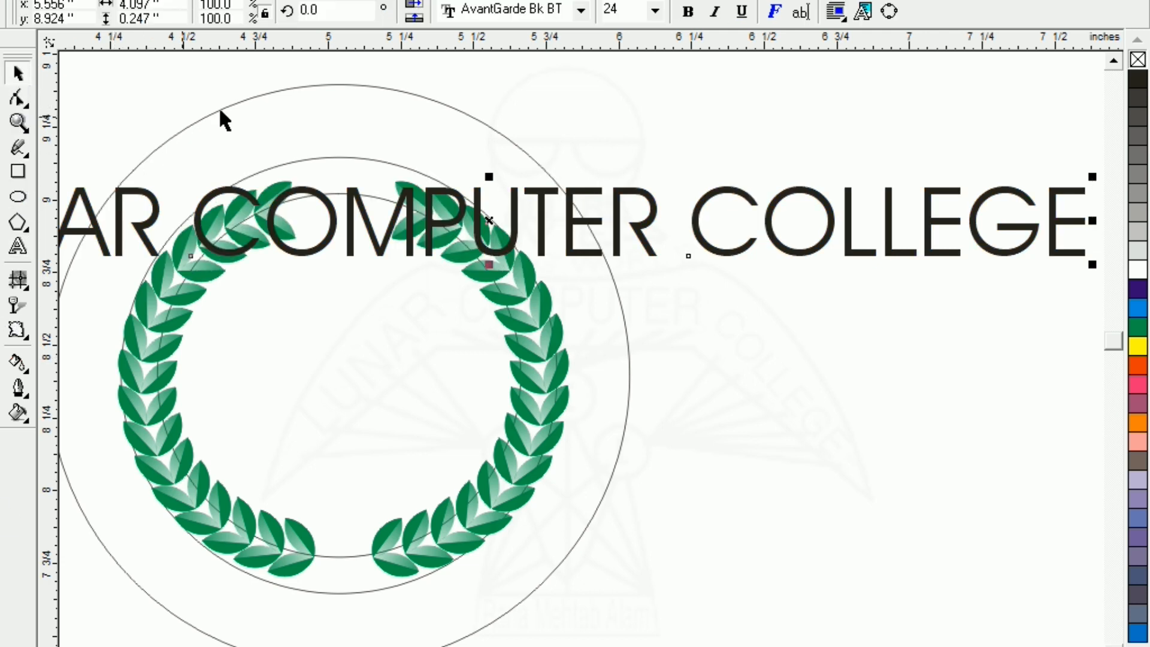
click(631, 318)
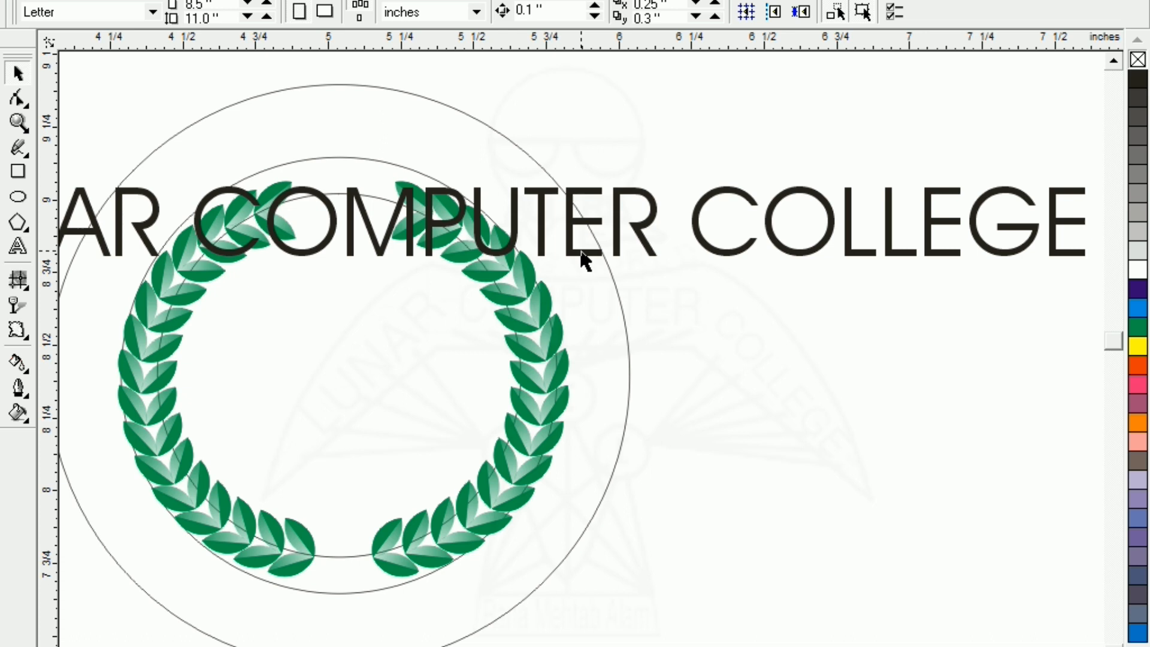
Set the college text to Arial Black at 15 pt
click(584, 258)
click(495, 8)
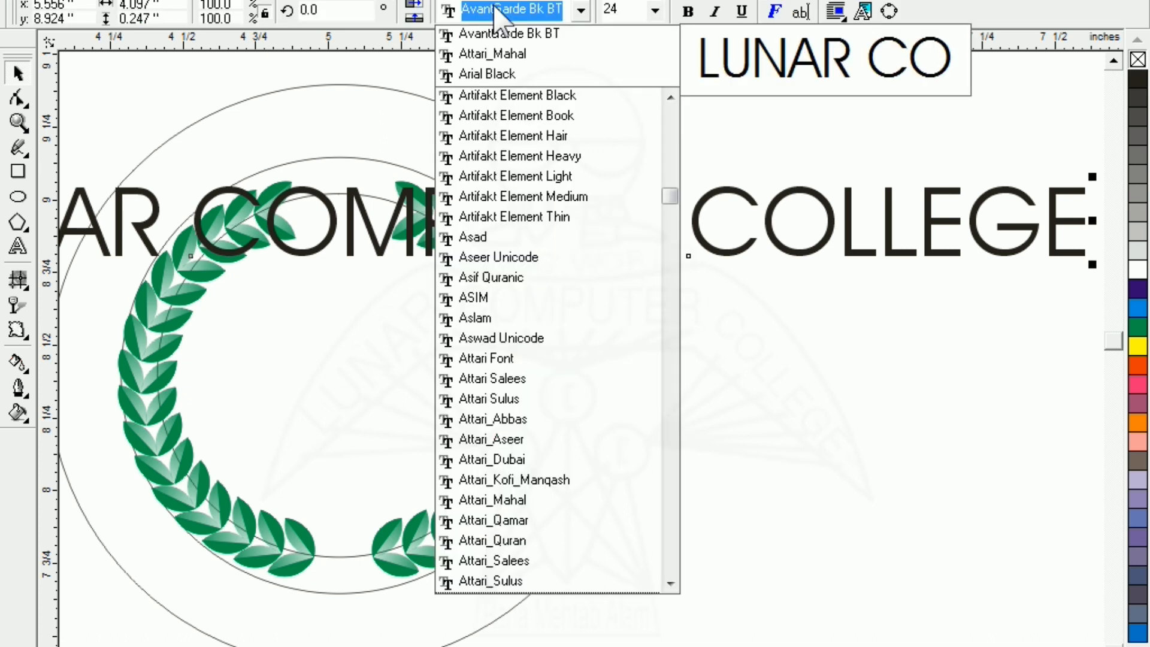
click(476, 74)
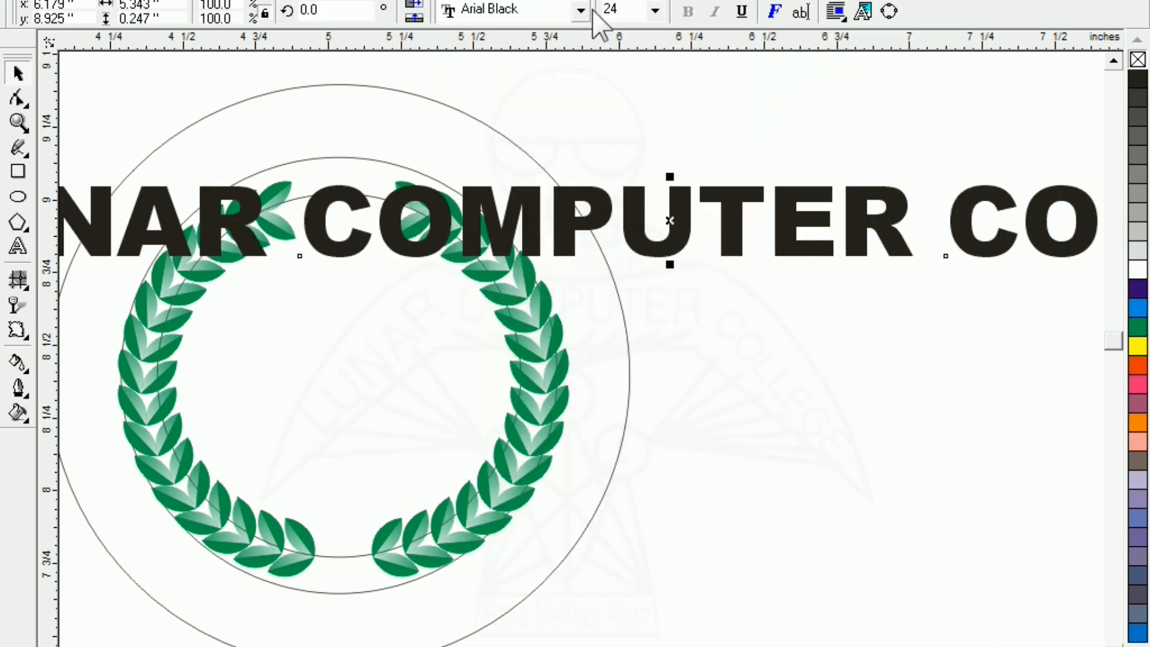
click(611, 9)
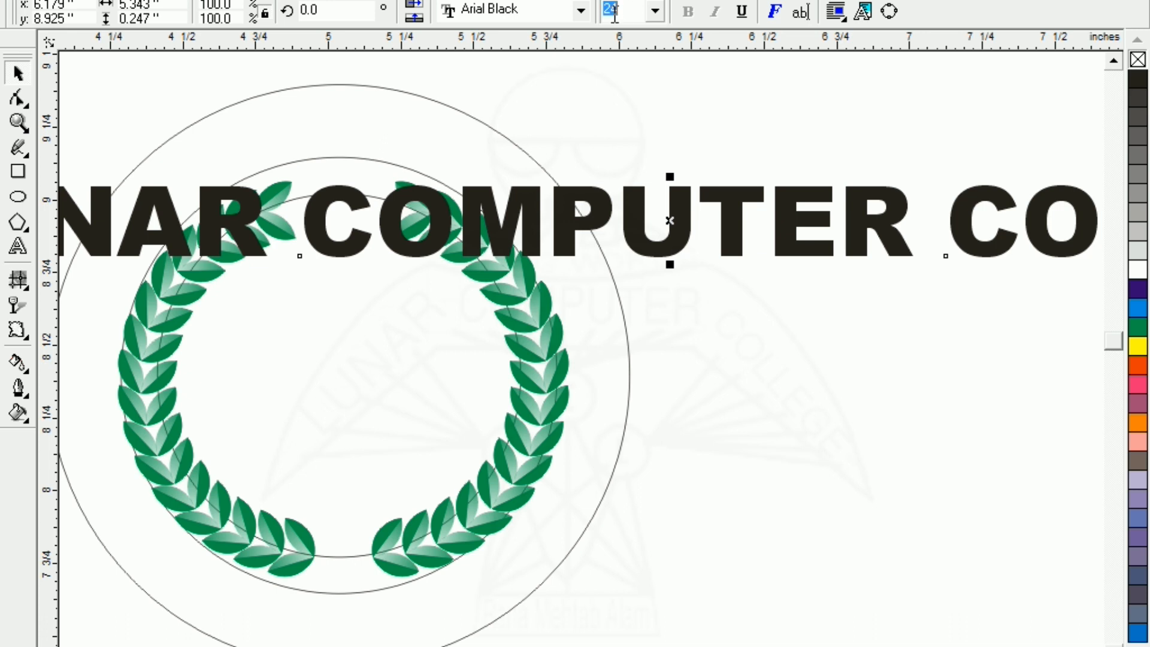
text(15)
key(Return)
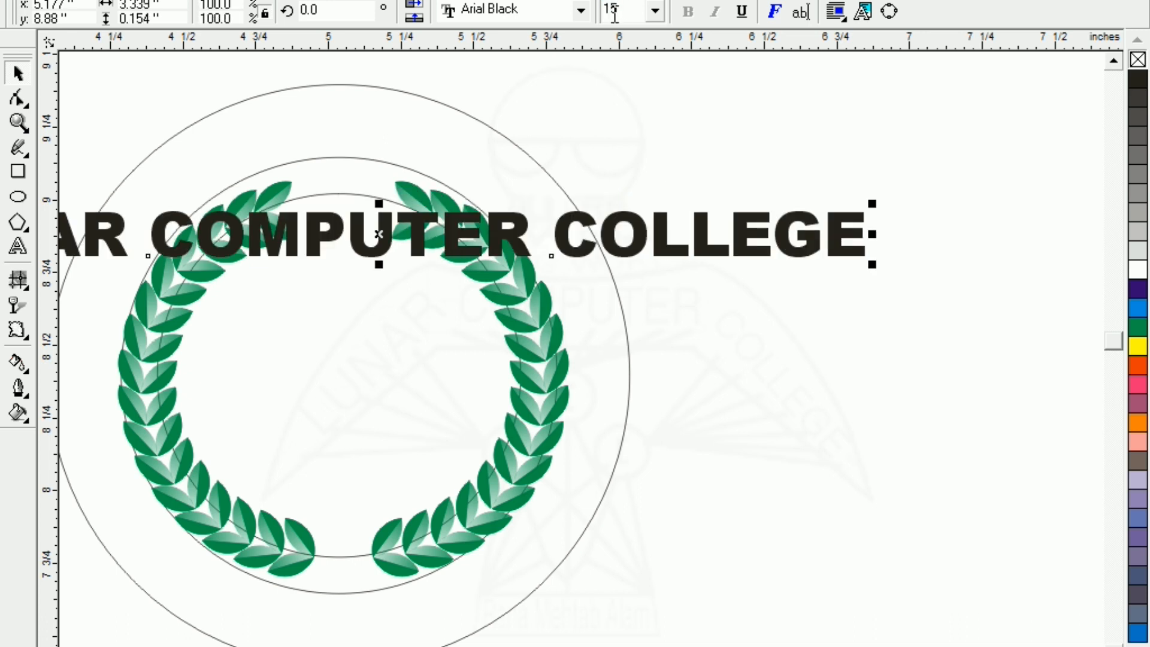
key(F3)
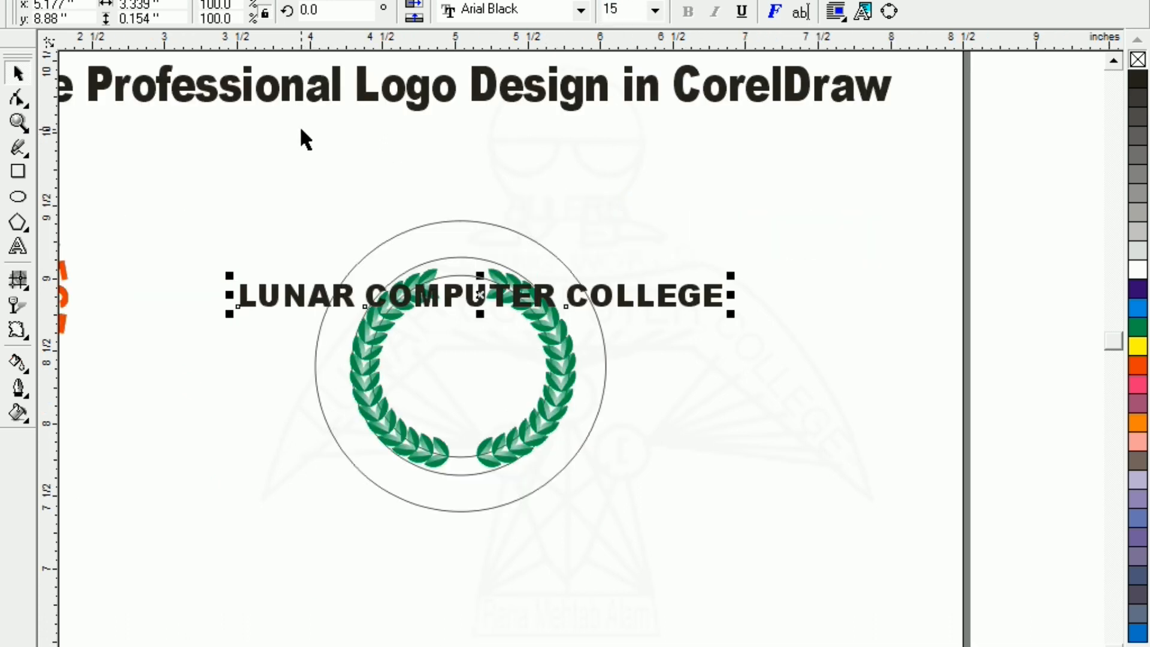
click(306, 139)
Fit 'LUNAR COMPUTER COLLEGE' to the outer circle with Text > Fit Text To Path
click(291, 312)
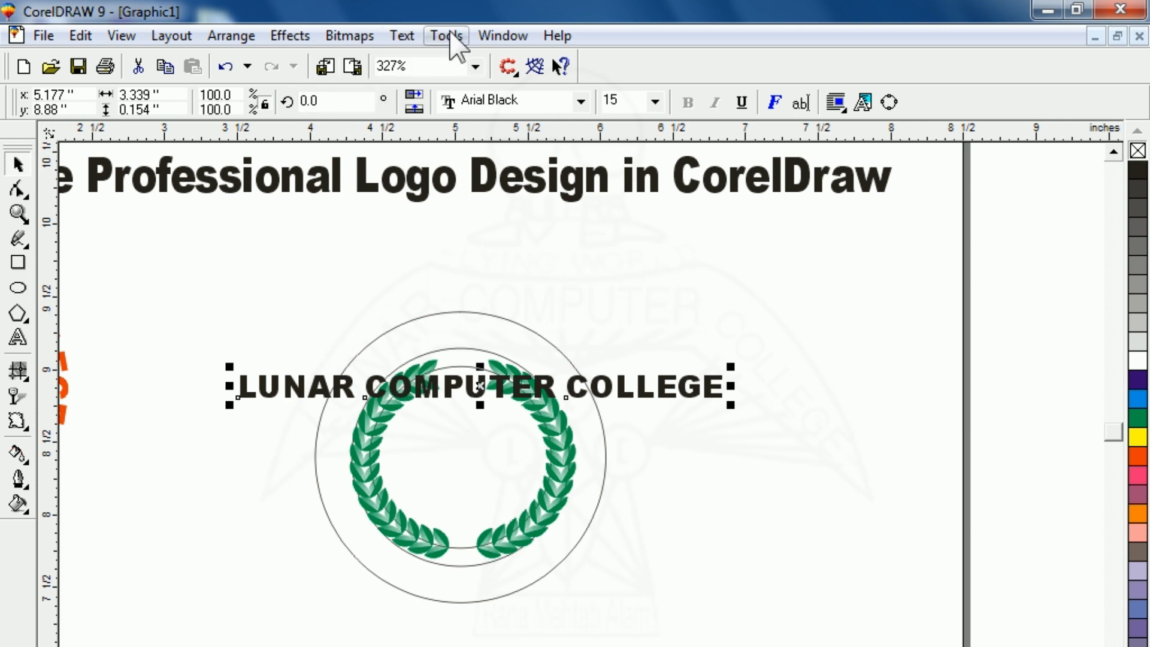
click(401, 36)
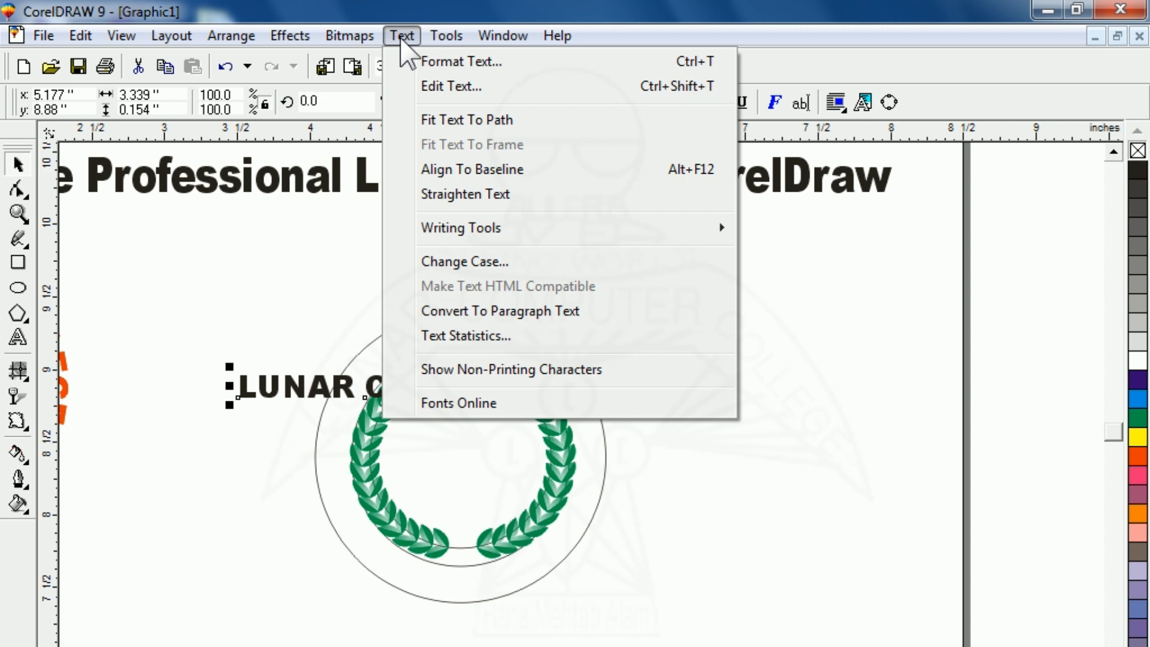
click(441, 120)
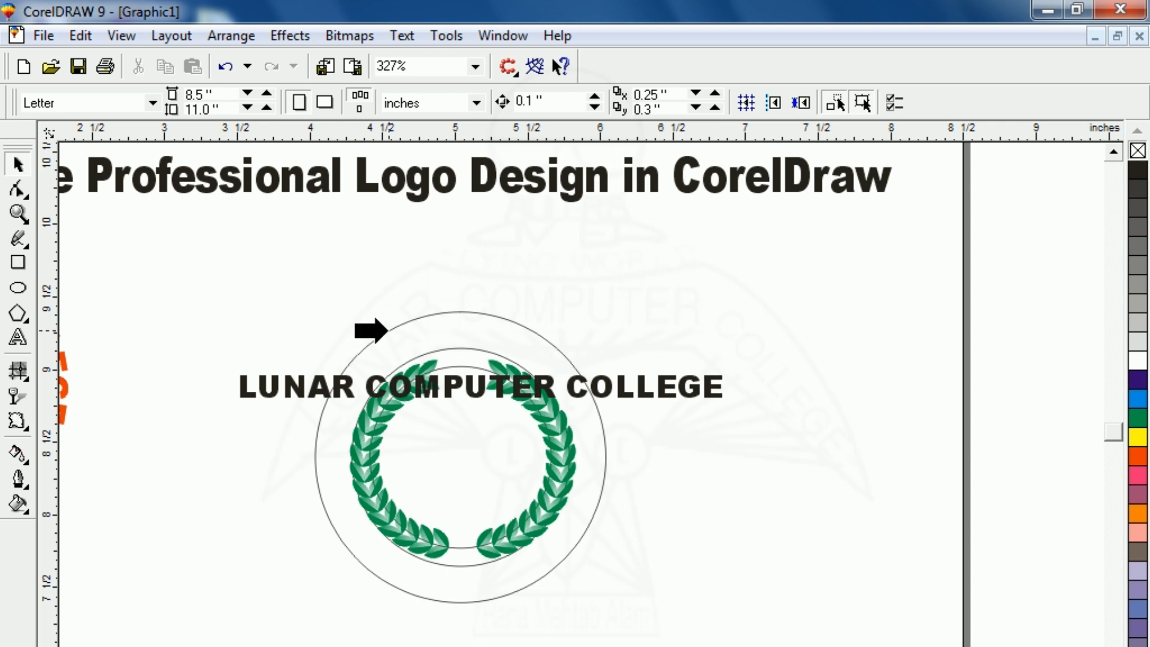
click(371, 330)
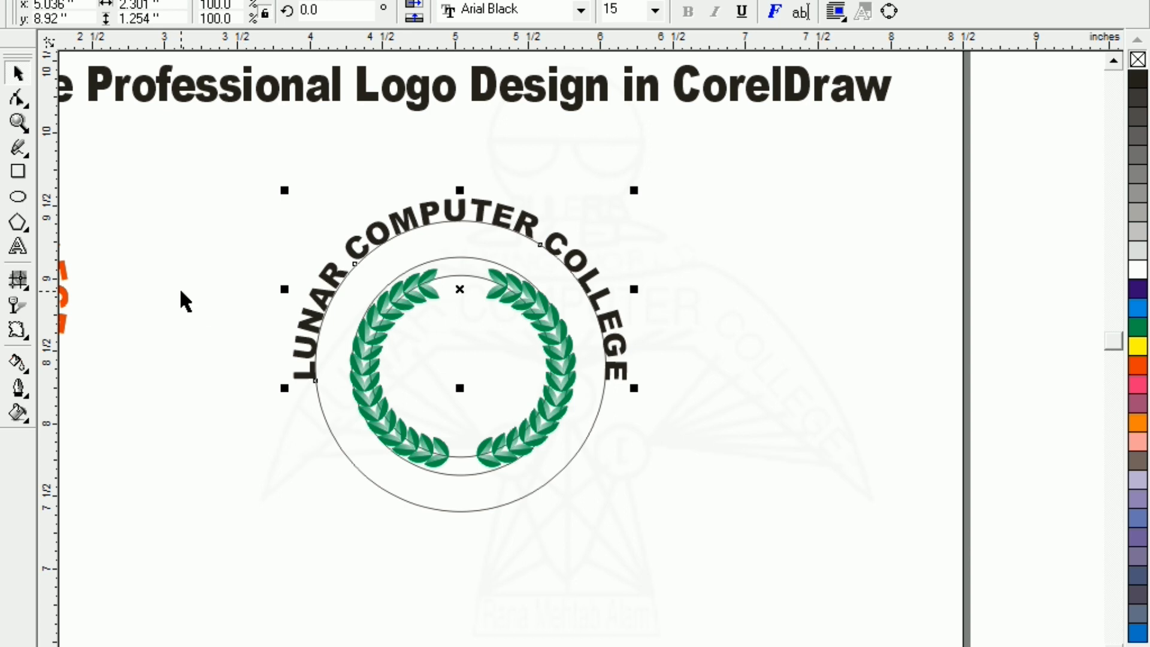
Lower the curved text's distance from path to -0.2" so it sits inside the ring
click(199, 301)
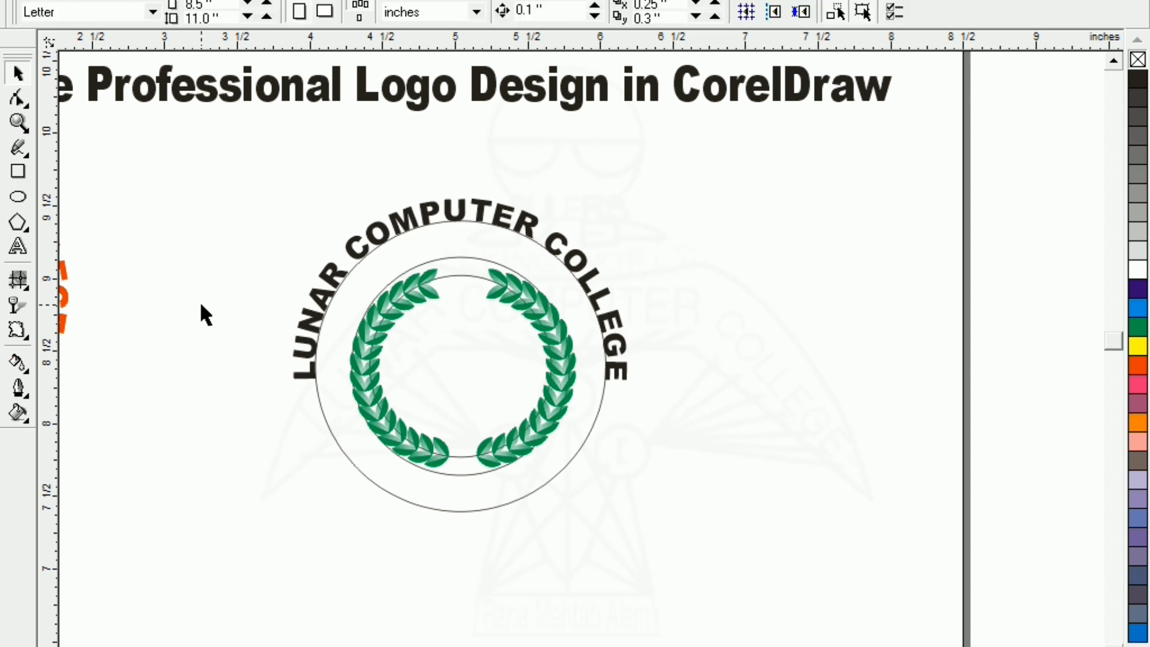
click(303, 386)
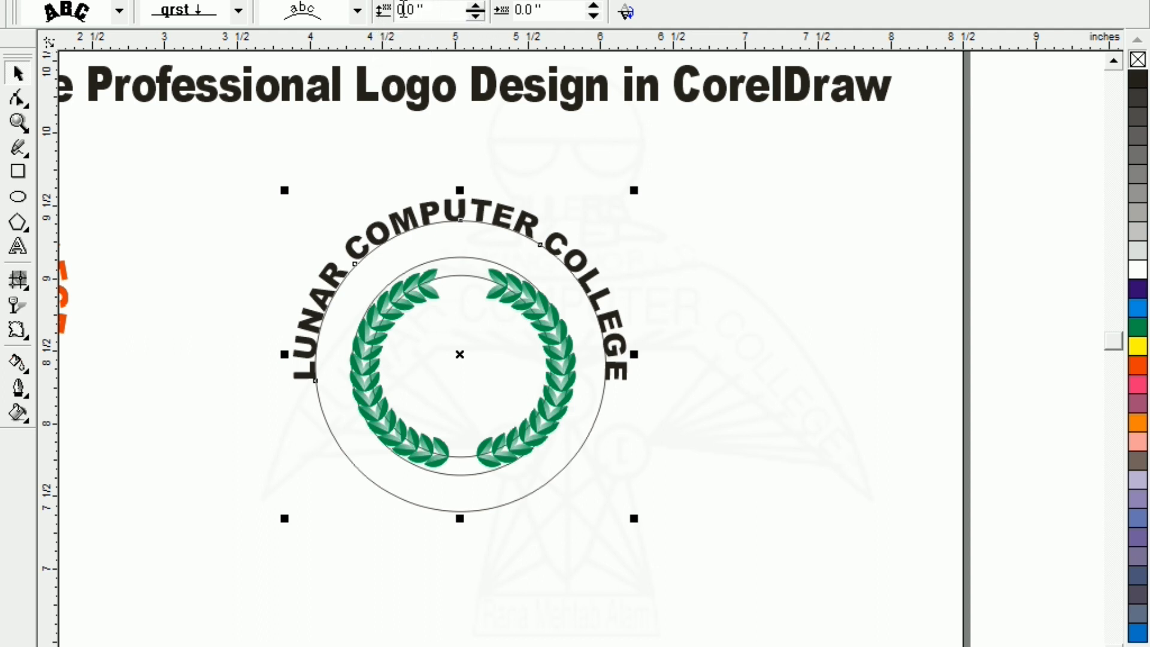
click(479, 17)
click(479, 17)
click(479, 17)
click(479, 17)
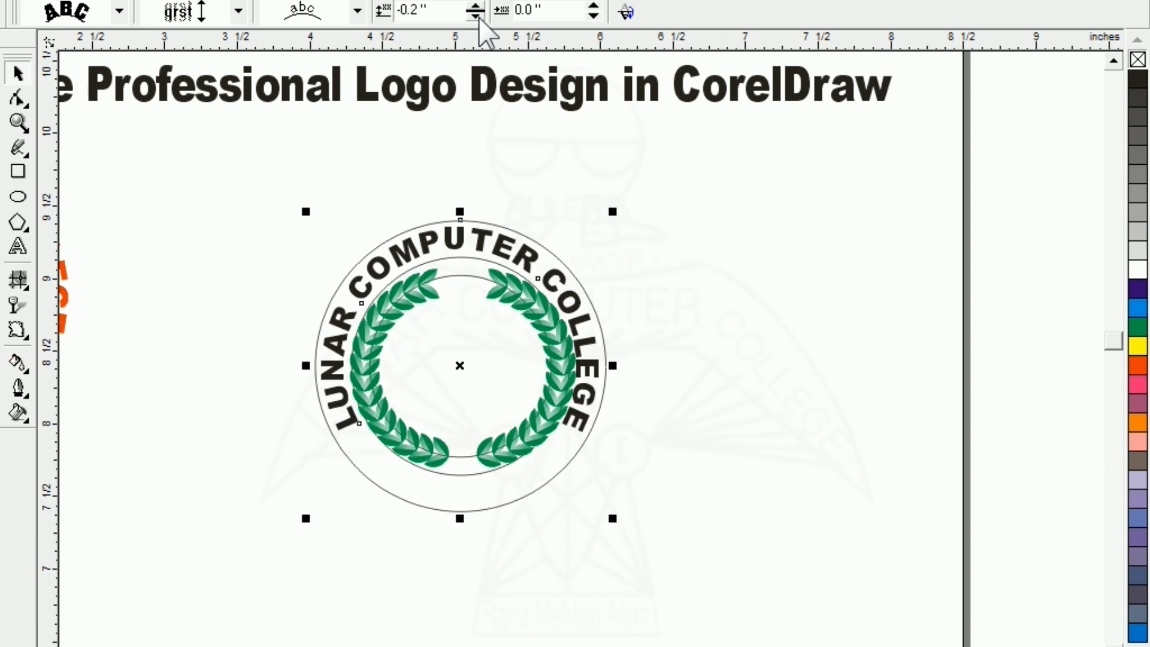
click(236, 188)
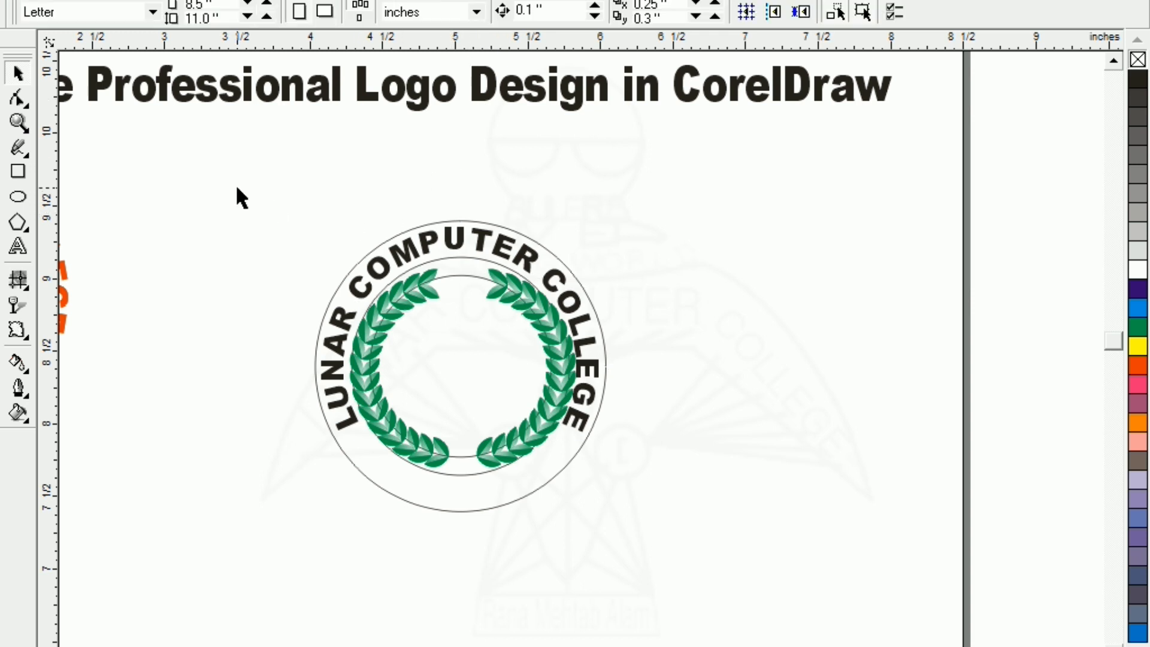
click(18, 247)
Type the designer's name as a new text line above the logo
click(347, 174)
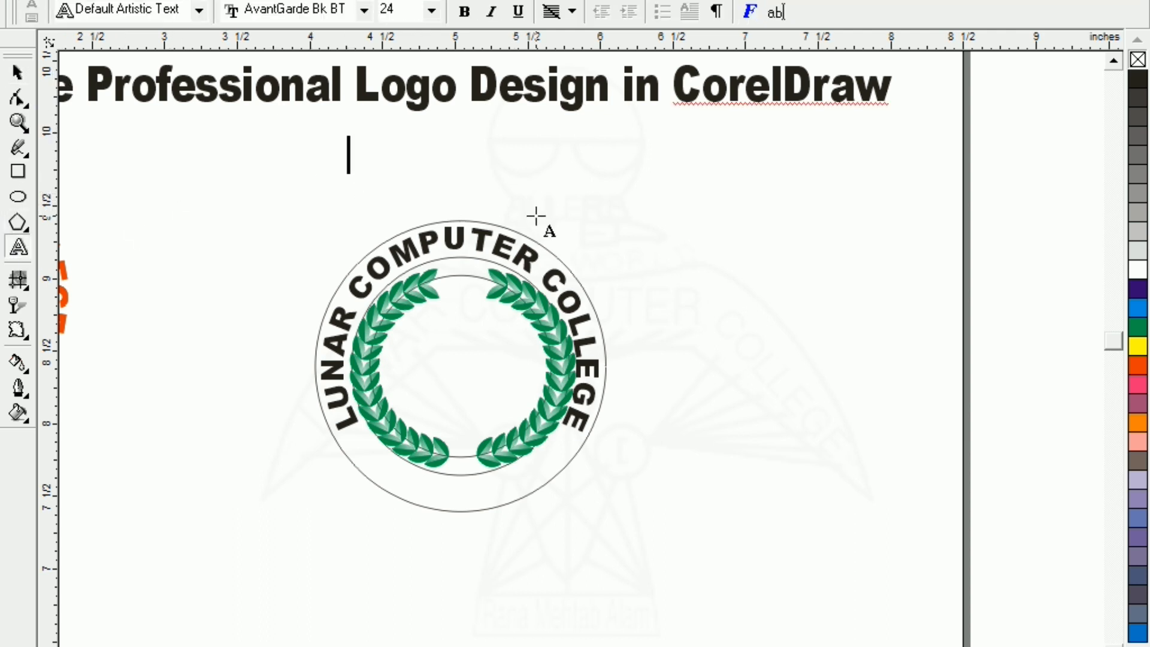
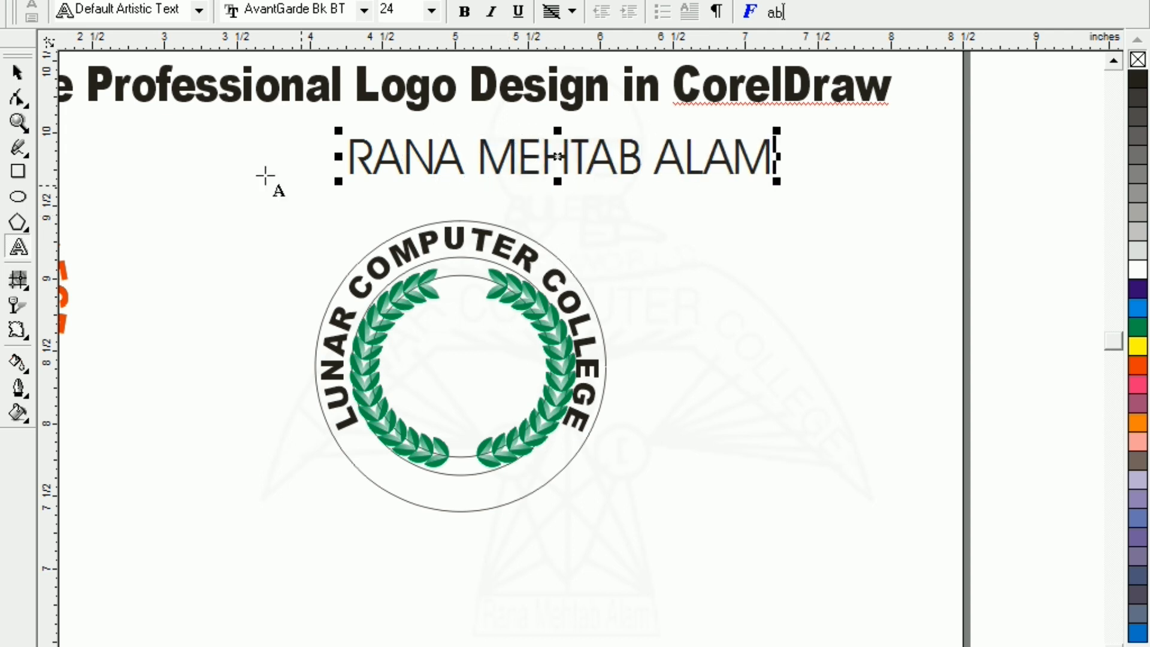
click(17, 73)
click(347, 199)
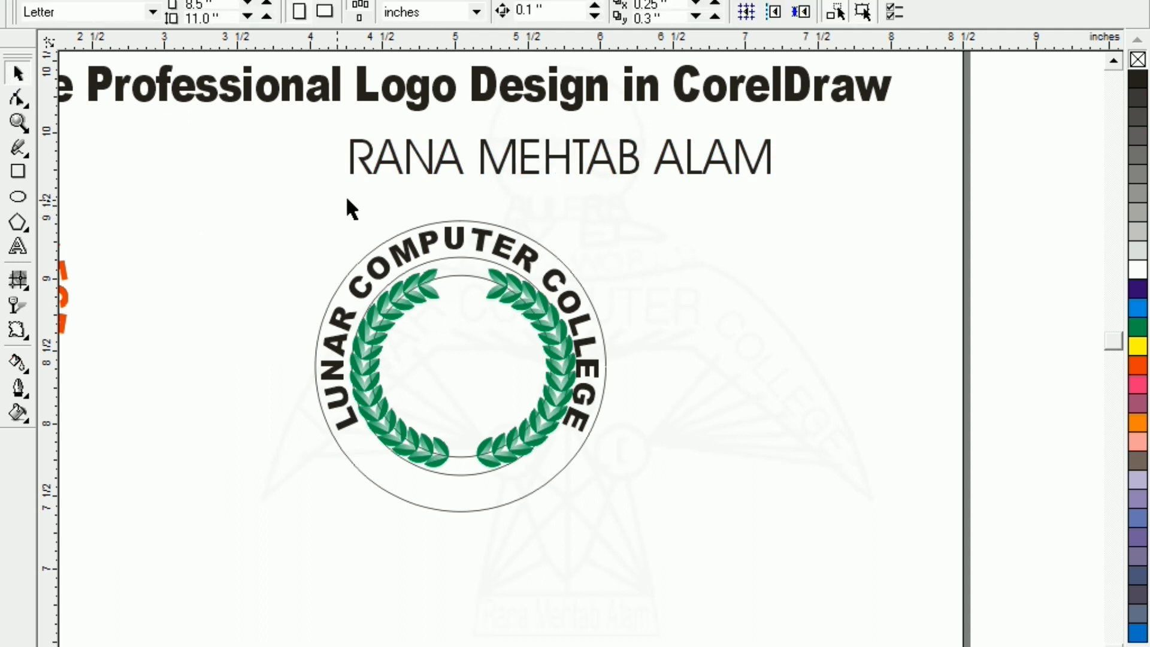
Resize the designer's name text to 12 pt
click(371, 173)
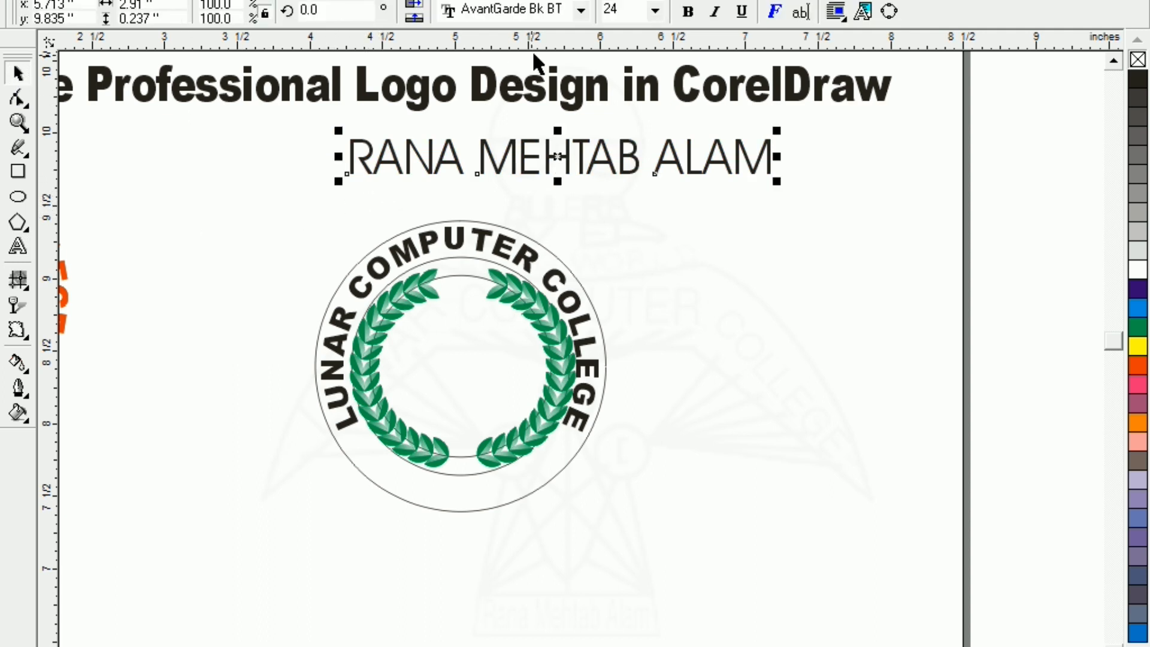
click(626, 10)
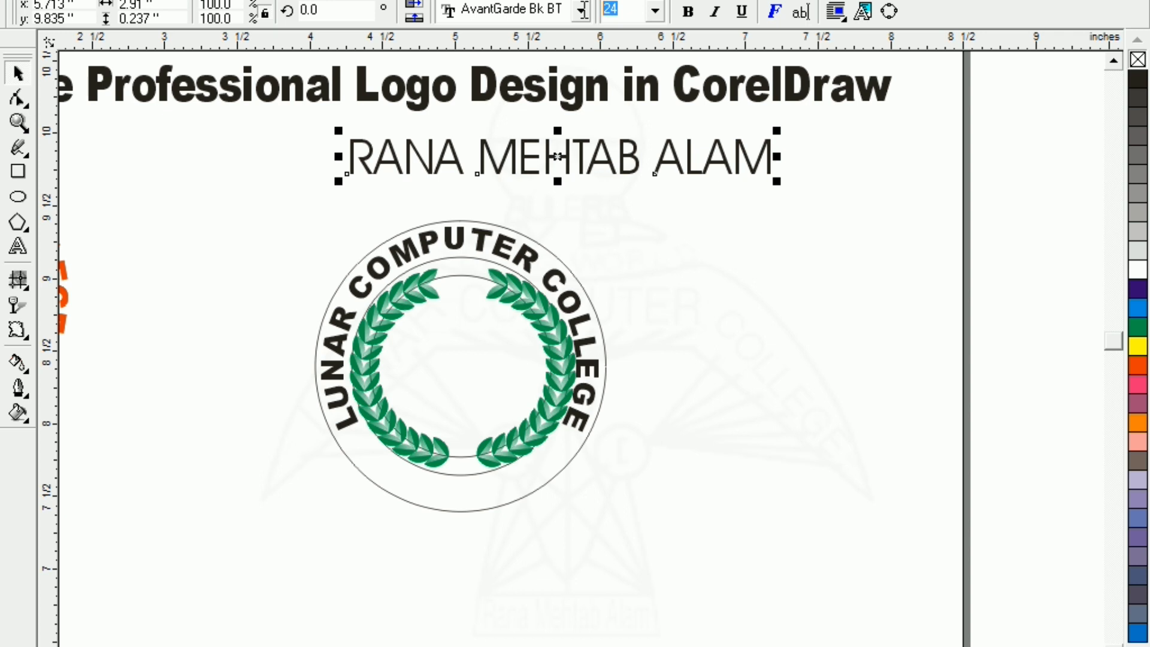
text(12)
key(Return)
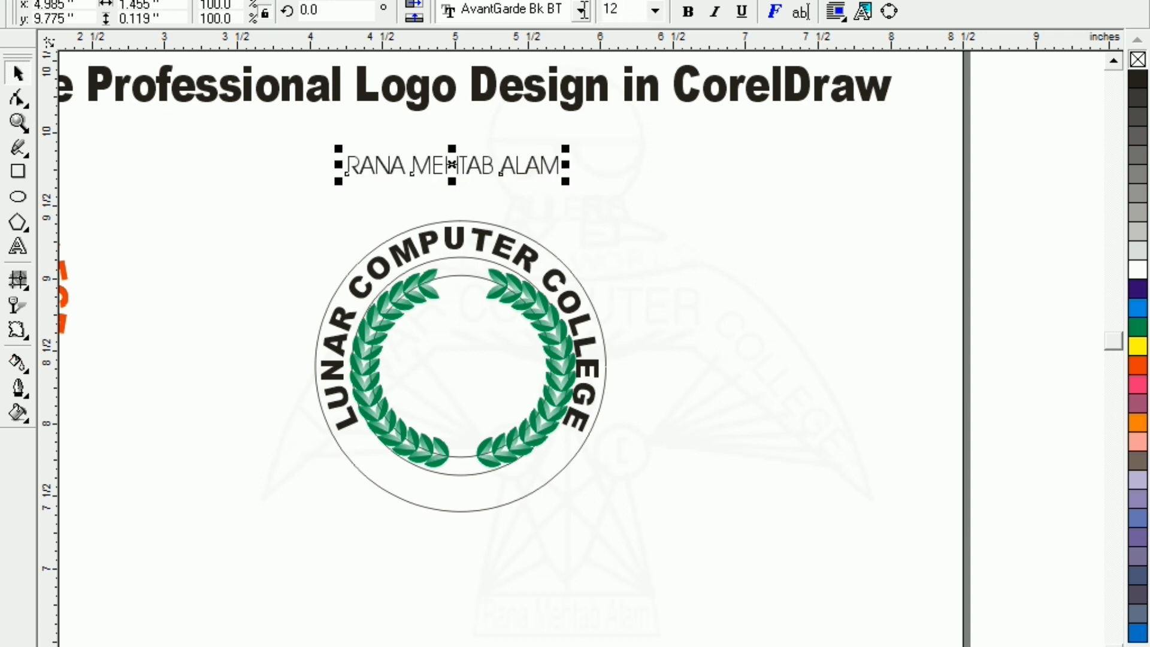
click(580, 10)
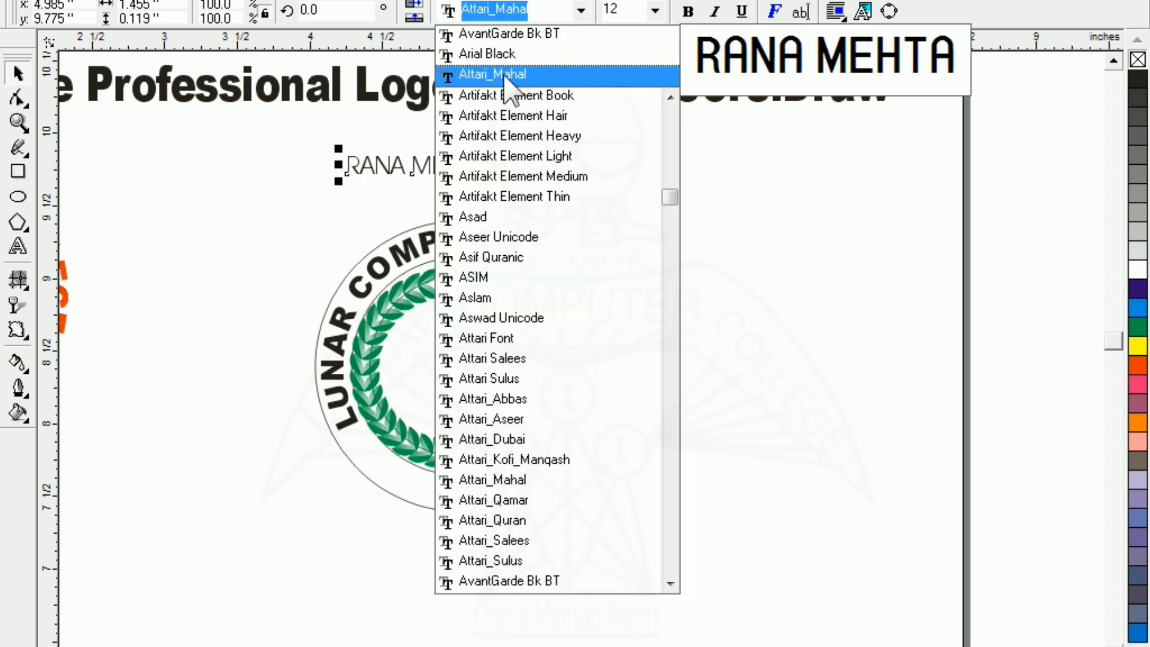
Apply the Attari_Mahal font to the designer's name
click(519, 82)
click(279, 187)
click(444, 175)
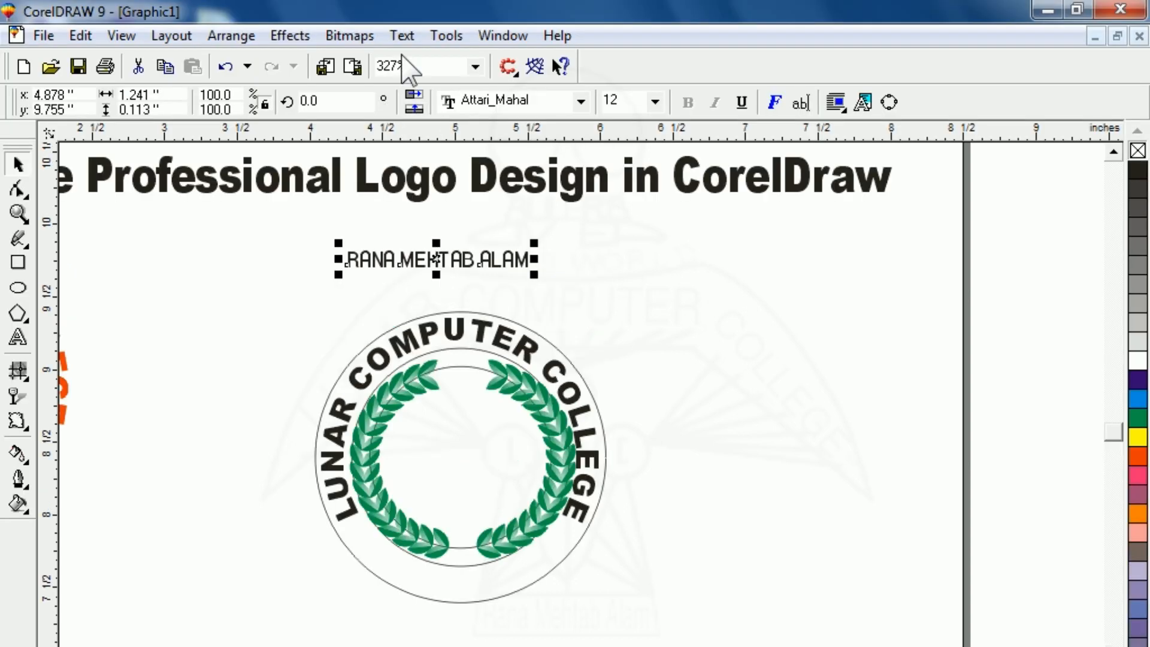
click(401, 35)
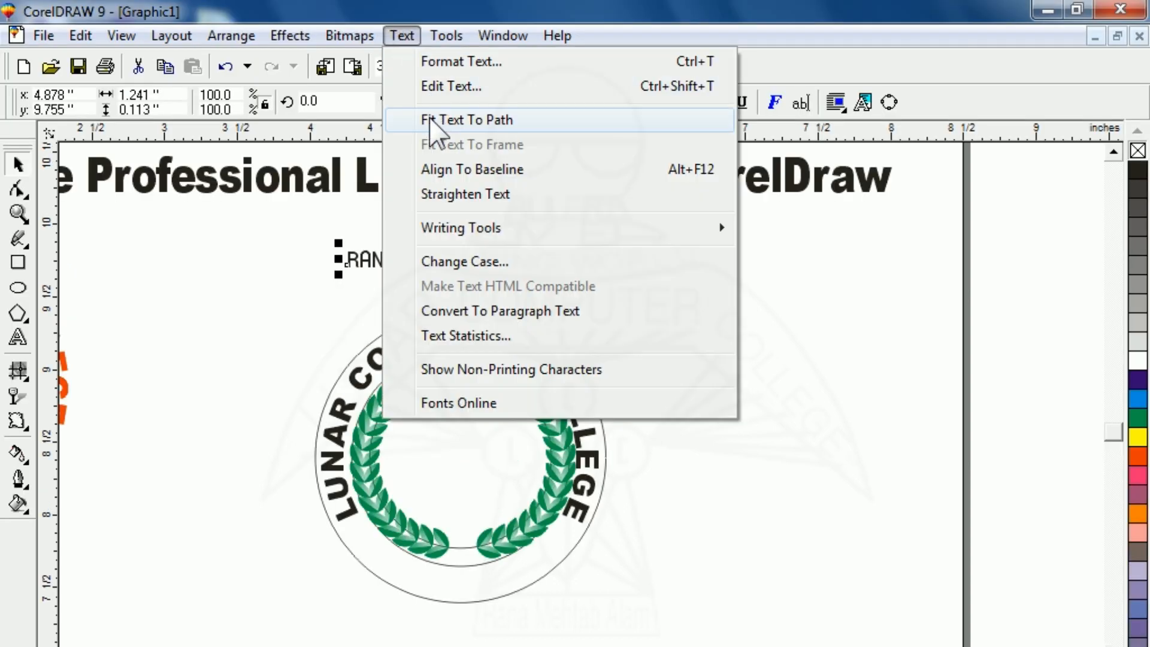
Fit the designer's name to the circle and choose the third orientation to run it along the lower arc
click(431, 119)
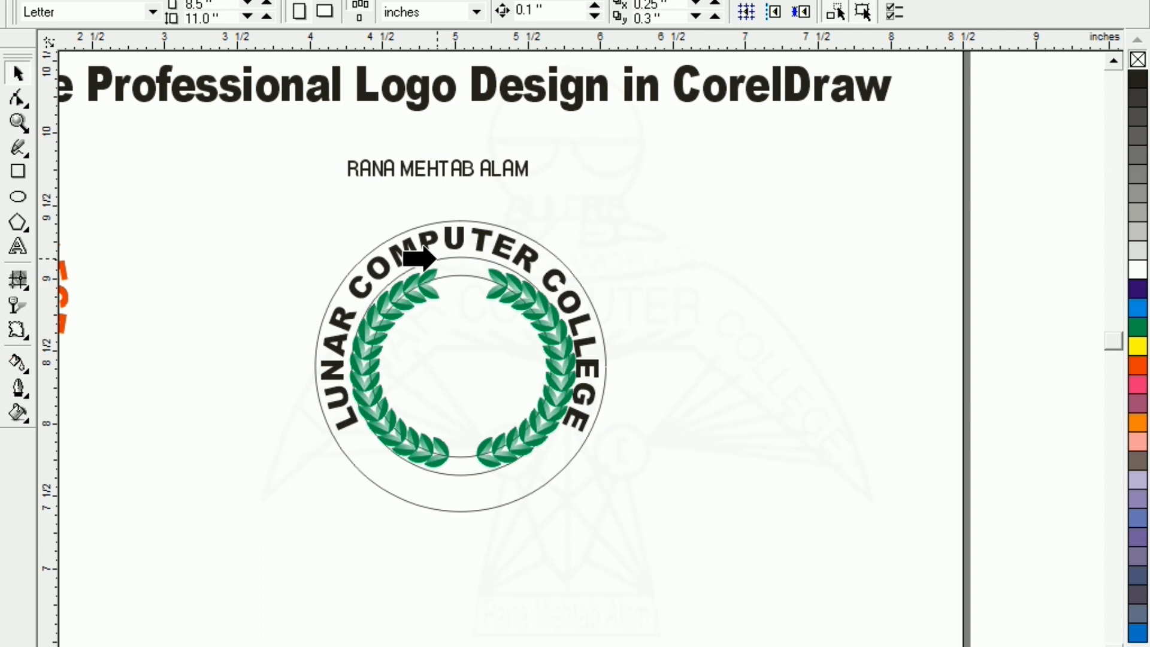
click(425, 259)
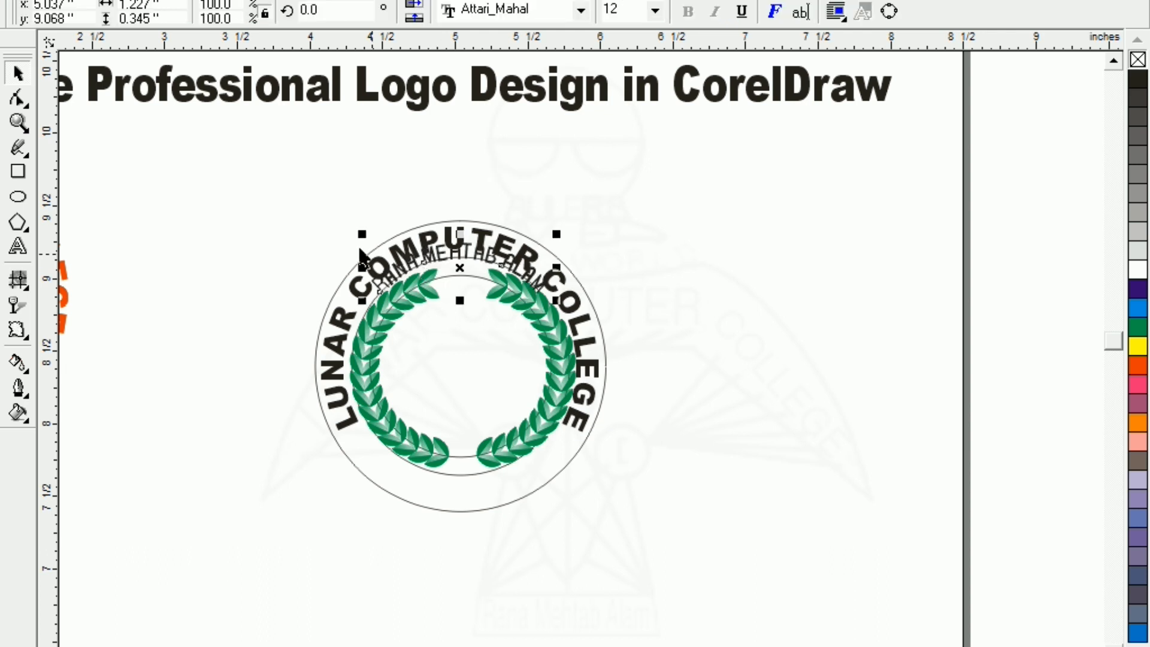
click(324, 239)
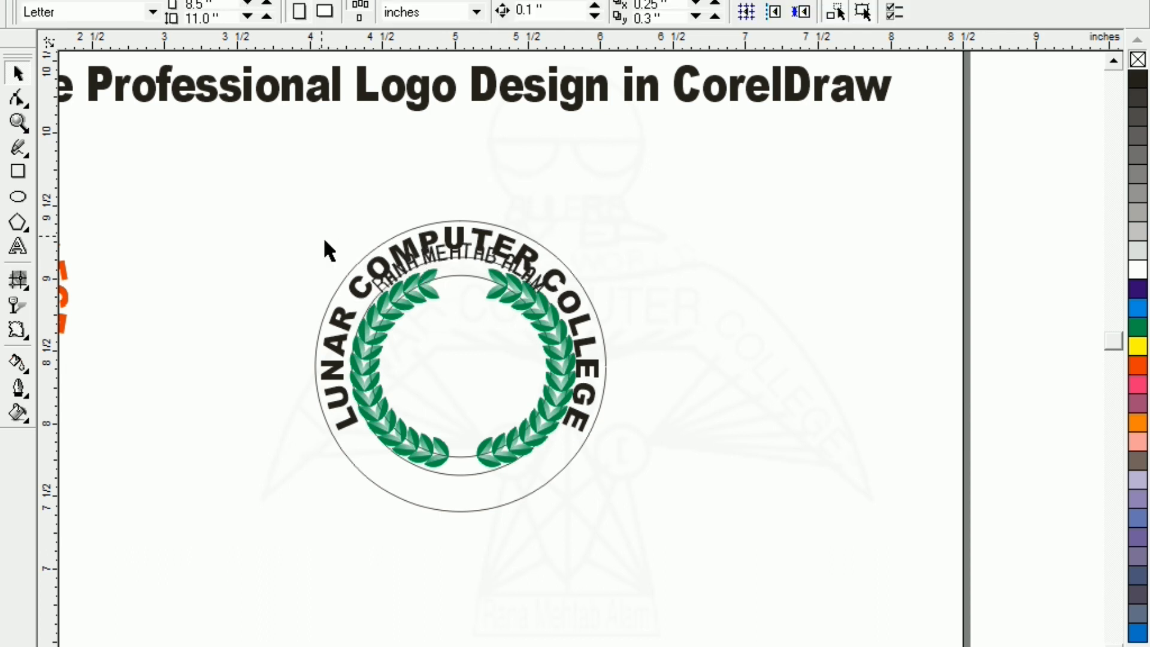
click(377, 292)
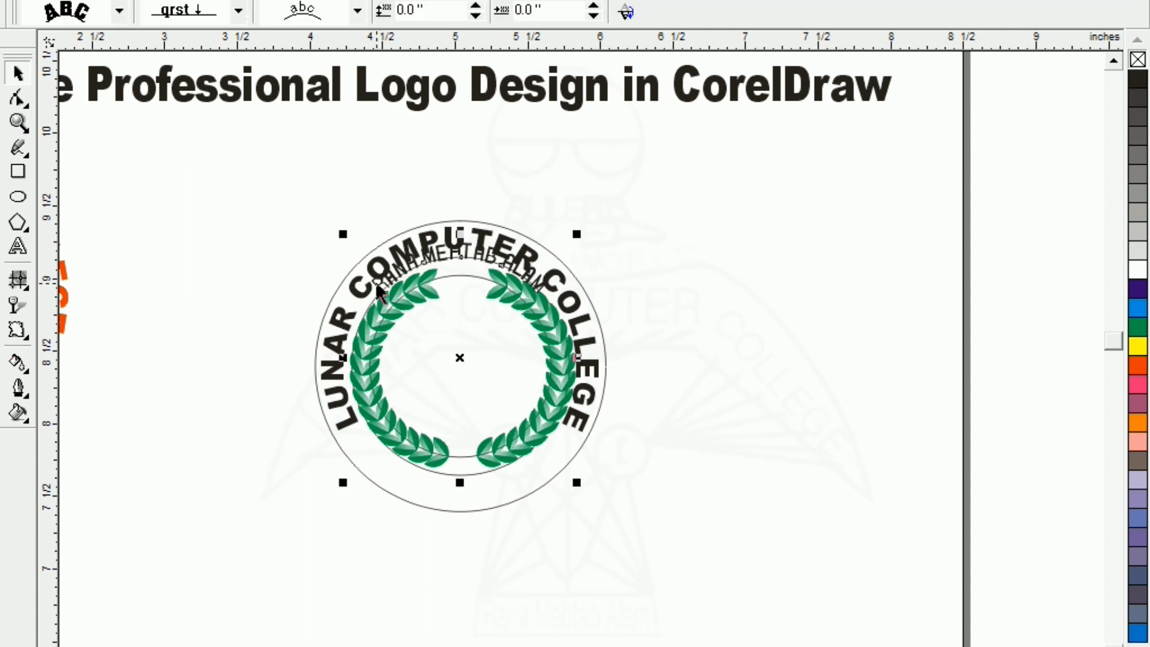
click(355, 11)
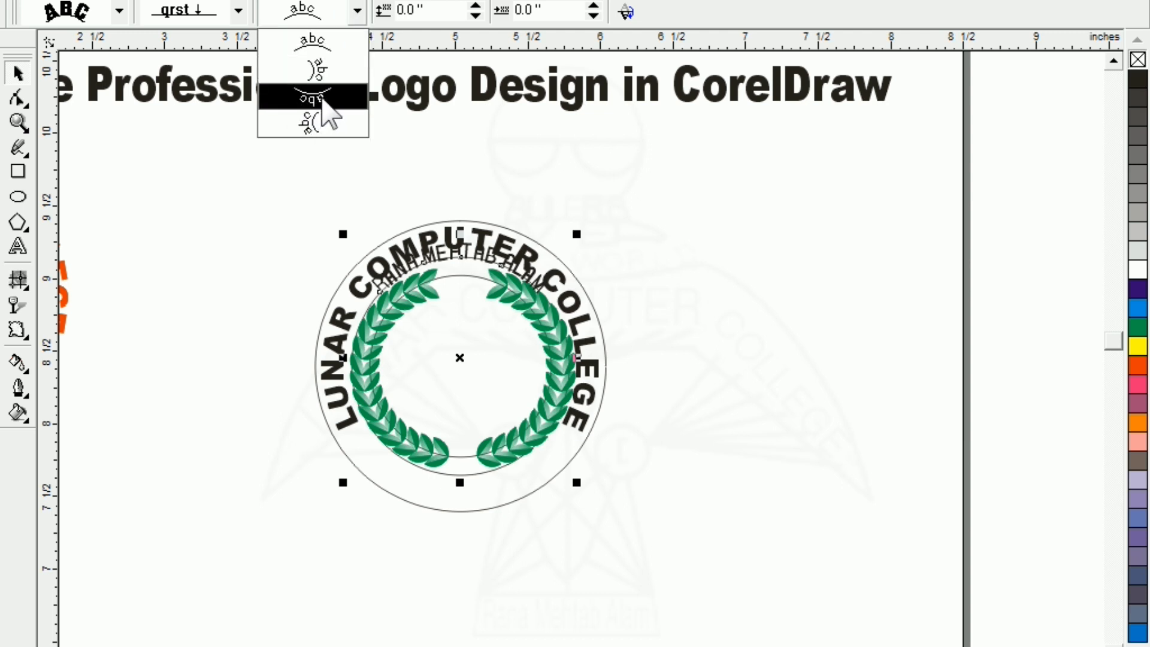
click(322, 98)
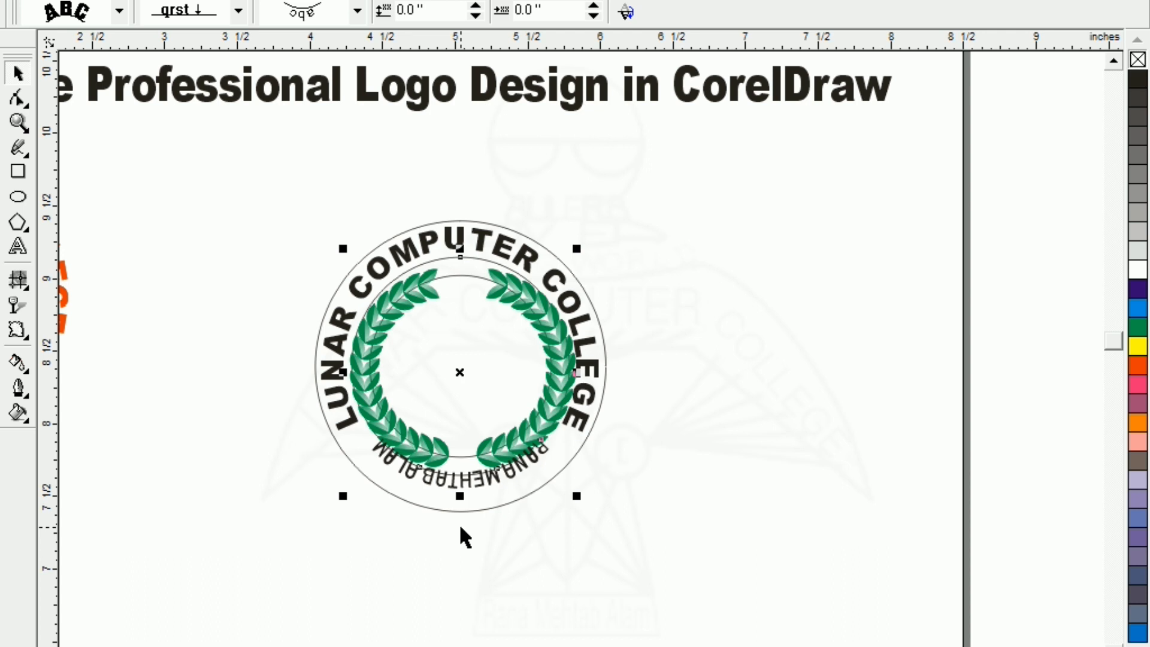
Place the bottom name text on the other side of its path and set distance to -0.15"
drag(259, 172, 760, 574)
key(shift+F2)
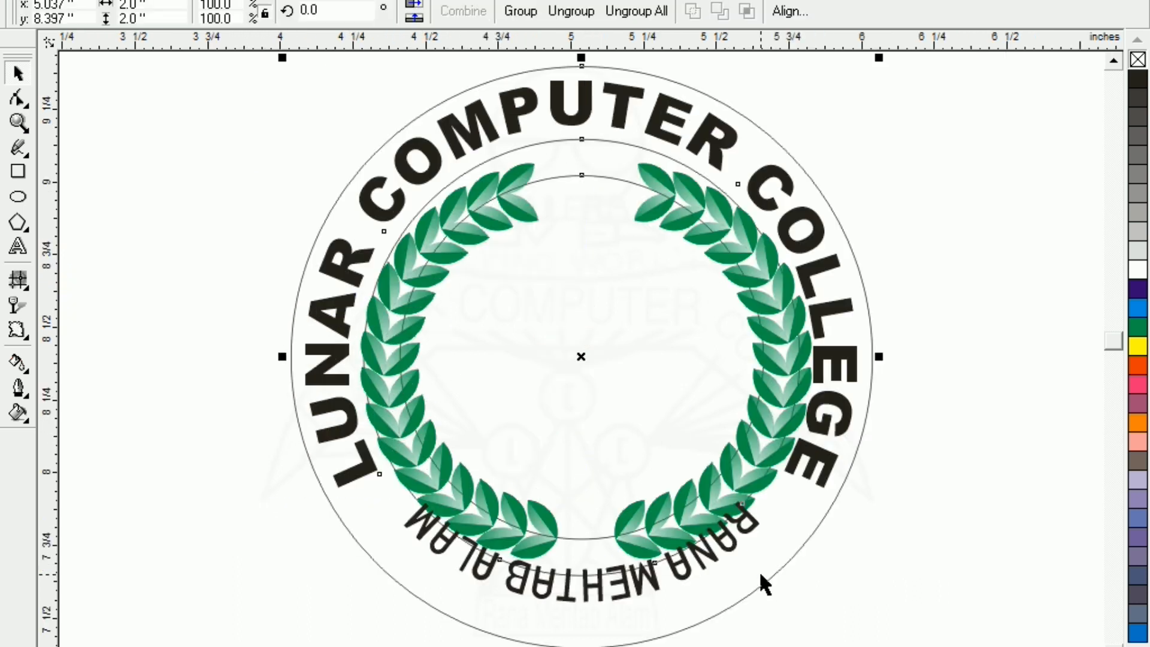
key(Escape)
click(481, 578)
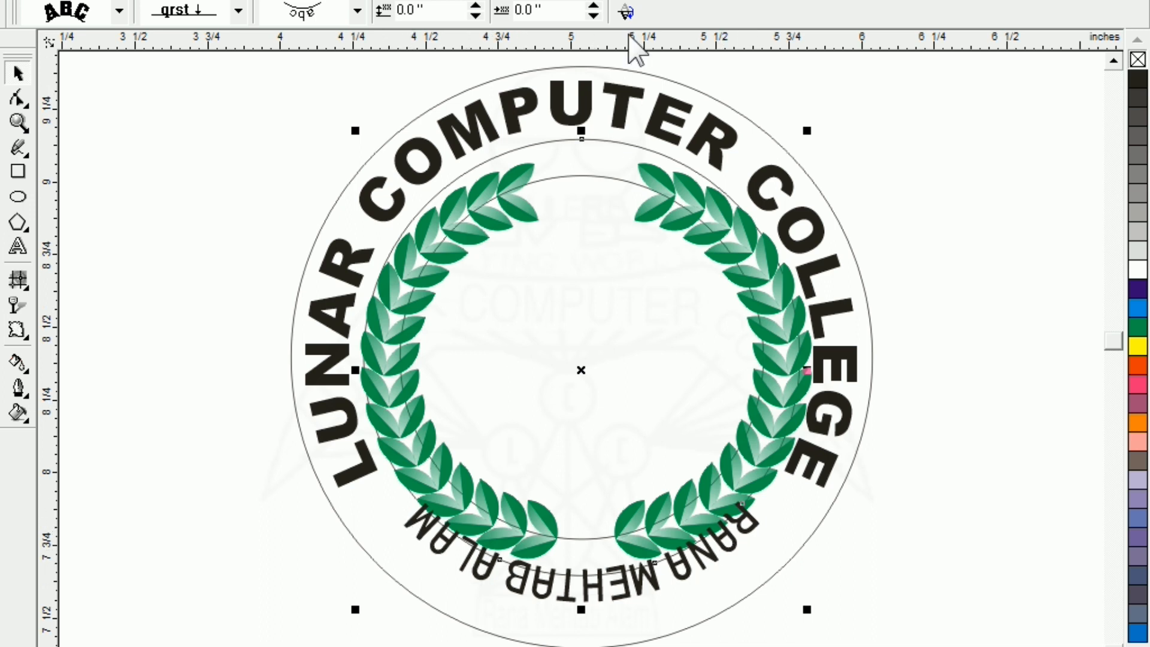
click(626, 12)
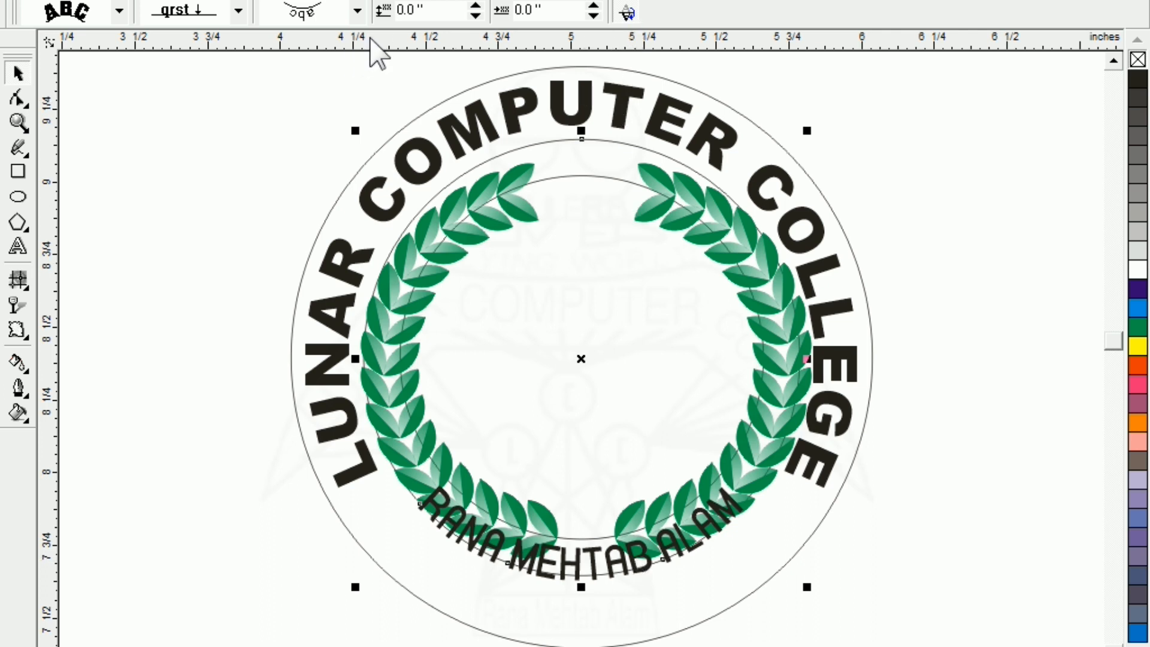
click(475, 15)
click(475, 15)
click(475, 15)
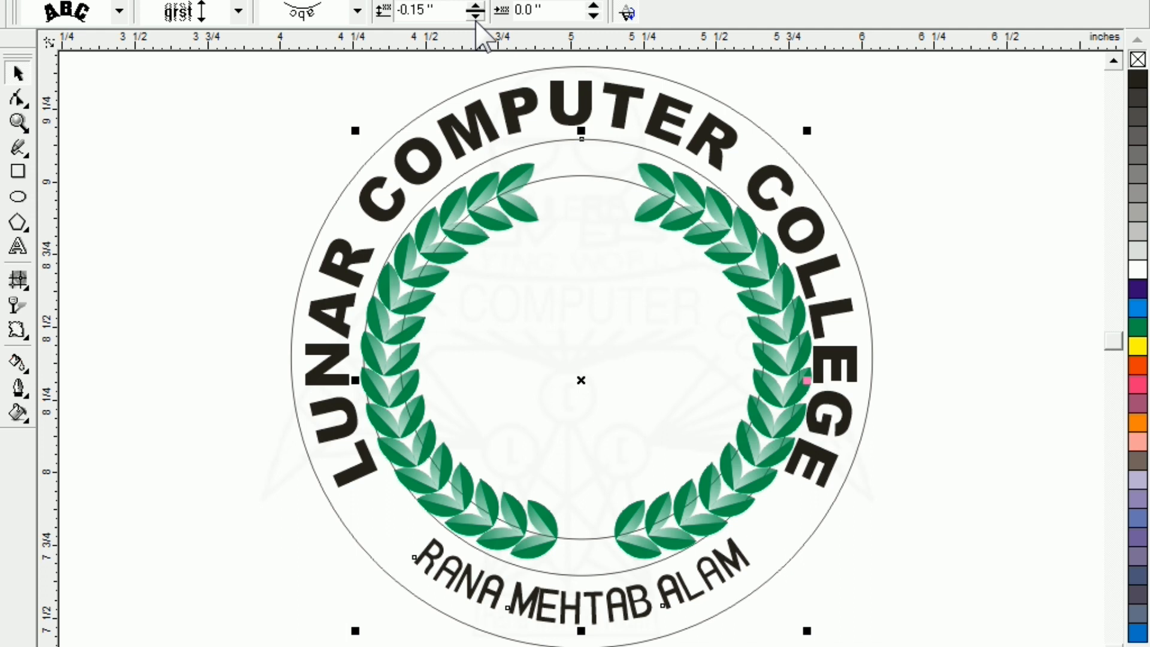
click(230, 190)
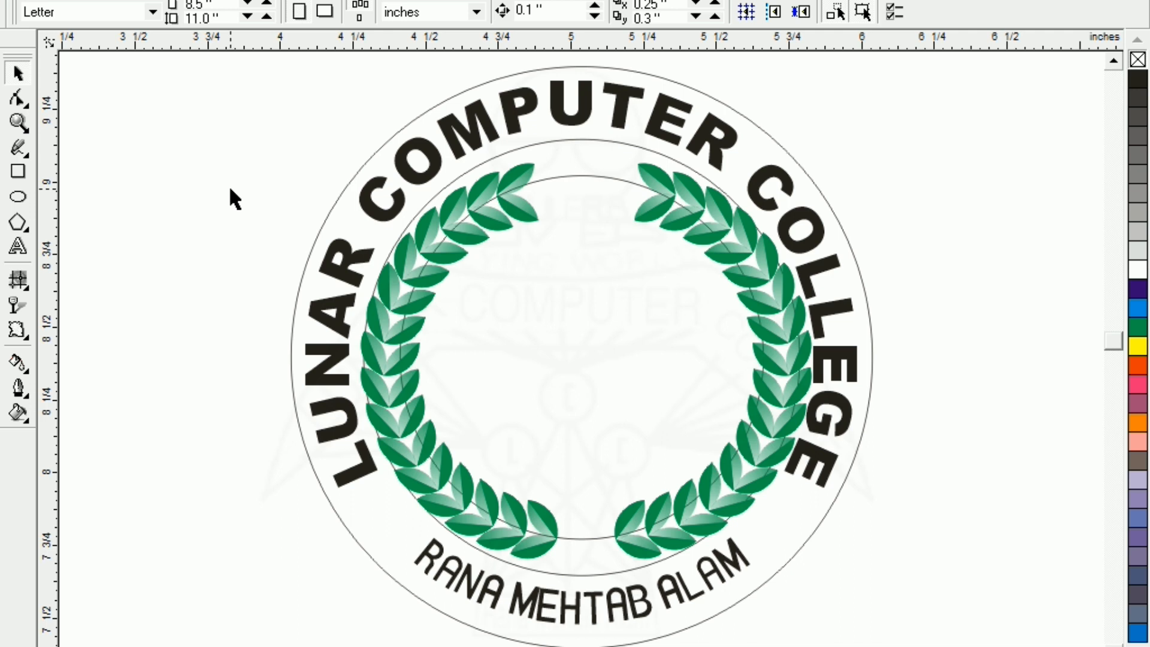
key(F3)
Move the purple wing emblem into the centre of the wreath and zoom to the logo
drag(93, 299, 642, 368)
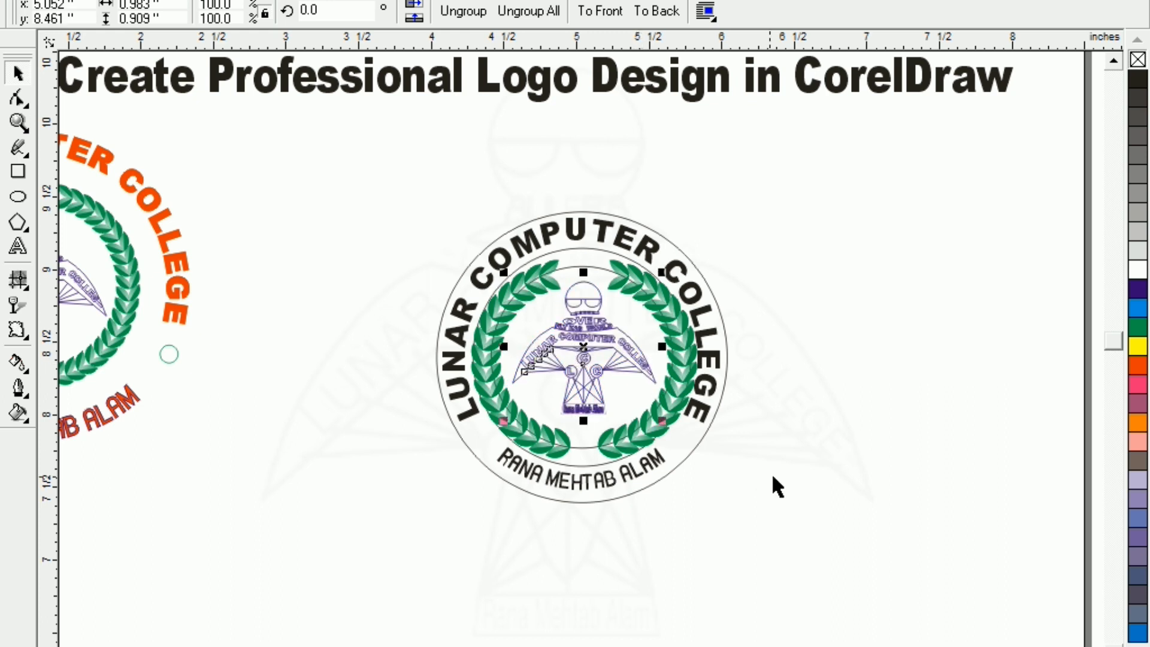
click(758, 509)
drag(354, 171, 823, 559)
key(shift+F2)
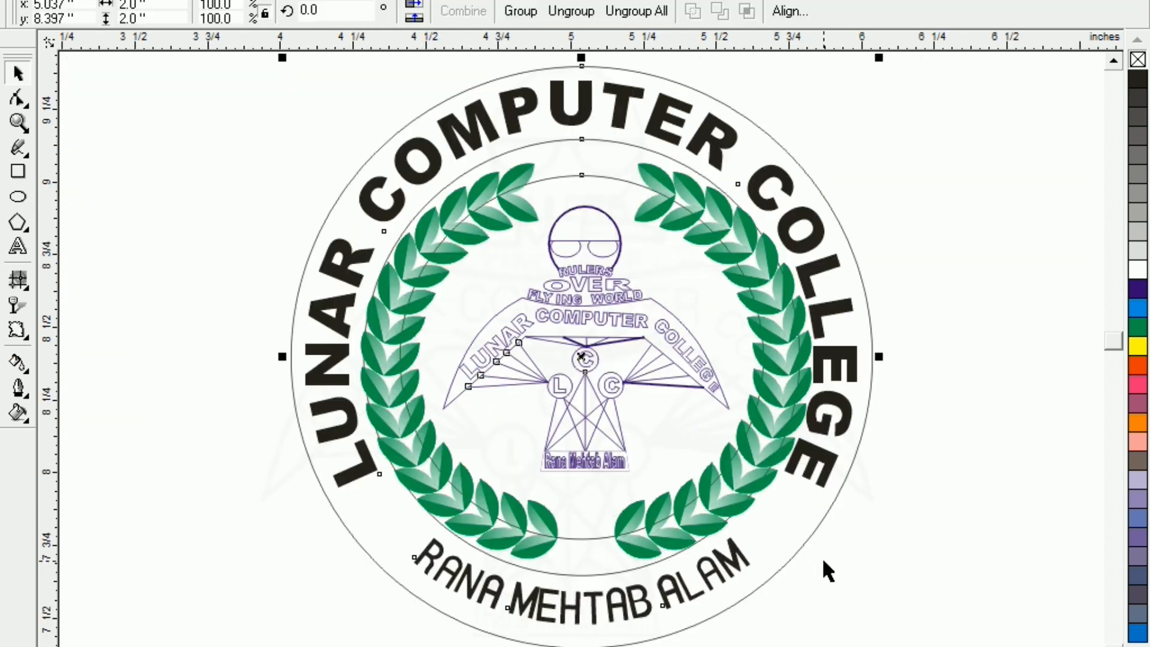
click(221, 222)
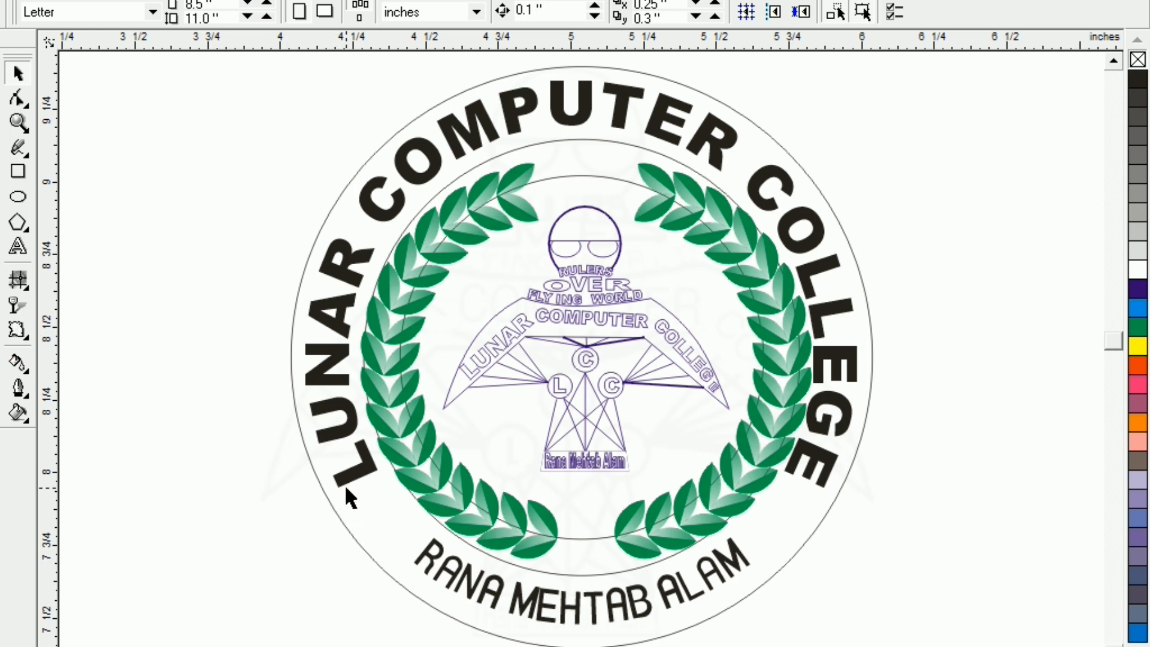
Delete the thin guide circles, including the outer 2-inch and middle 1.5-inch rings
click(321, 487)
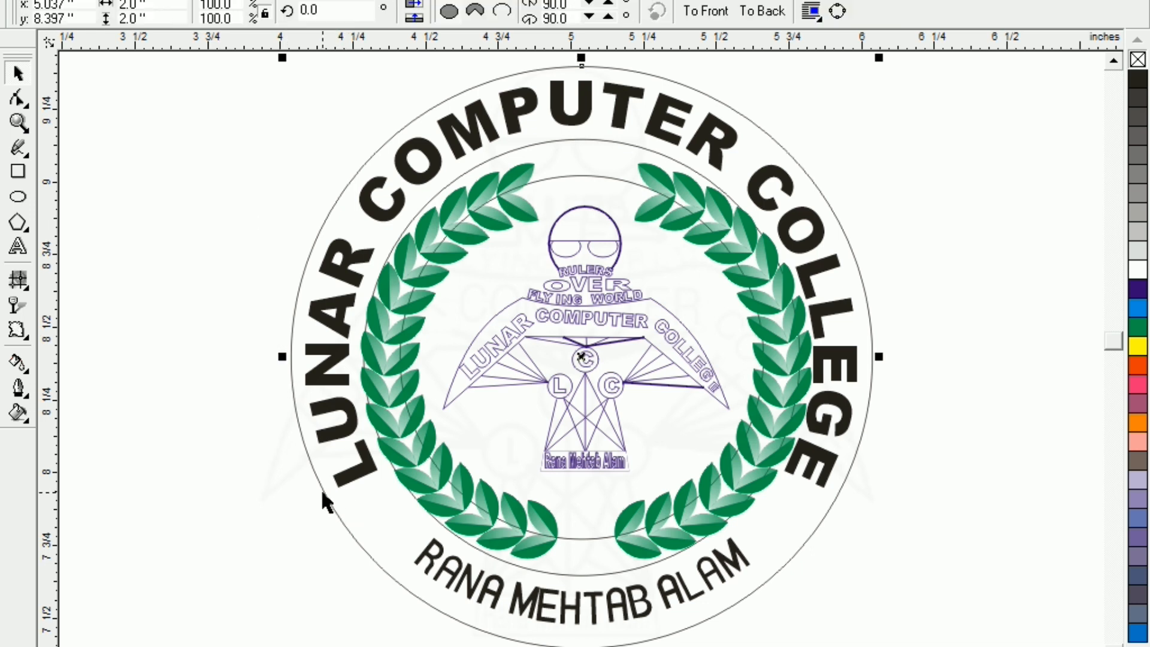
key(Delete)
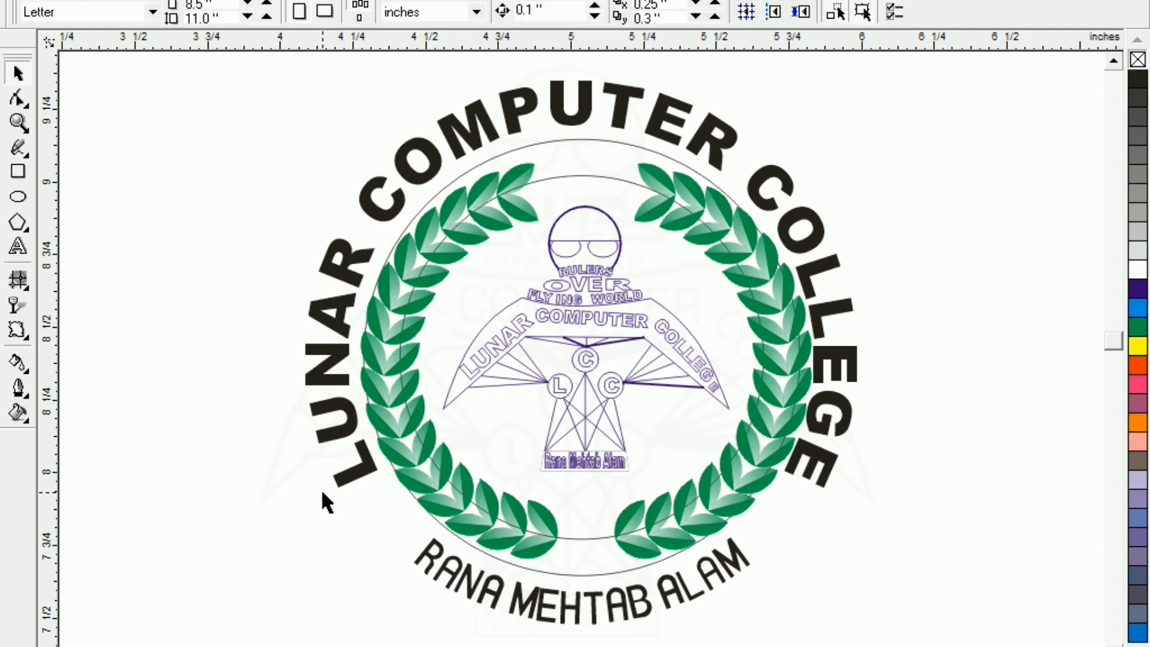
click(574, 574)
key(Delete)
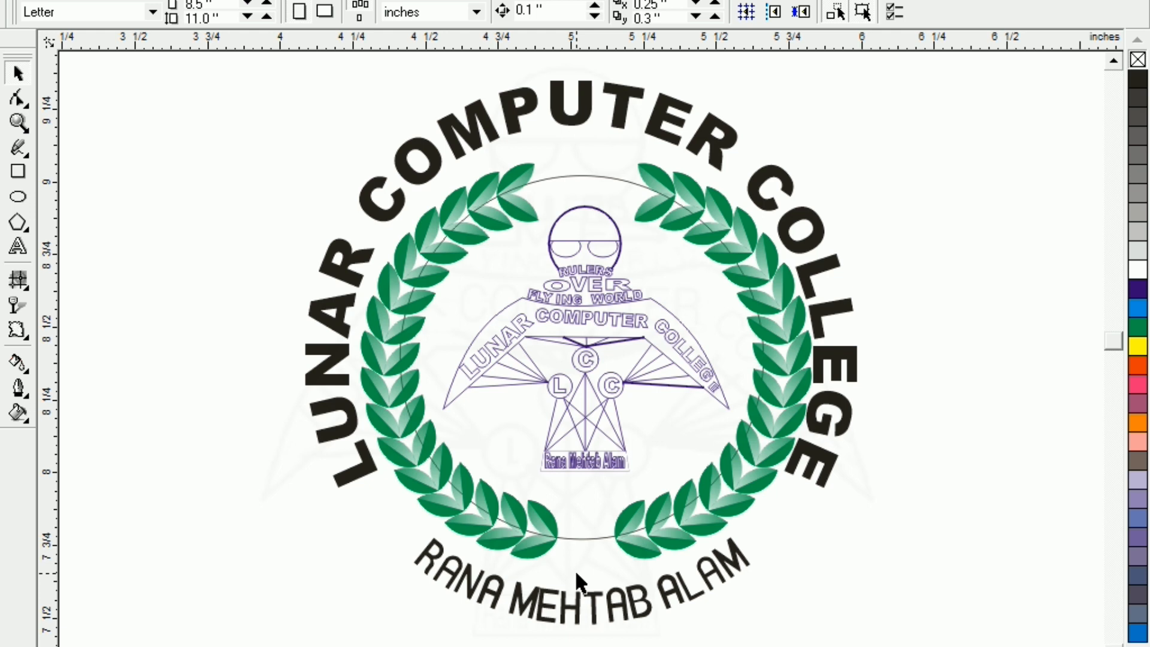
click(580, 536)
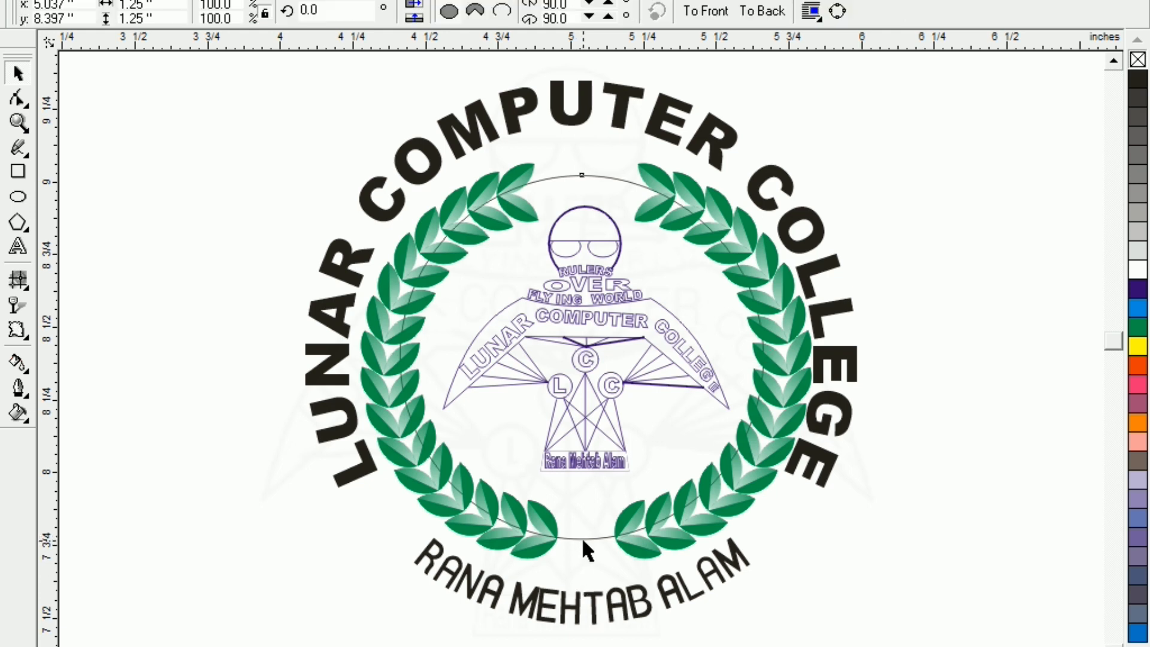
key(Delete)
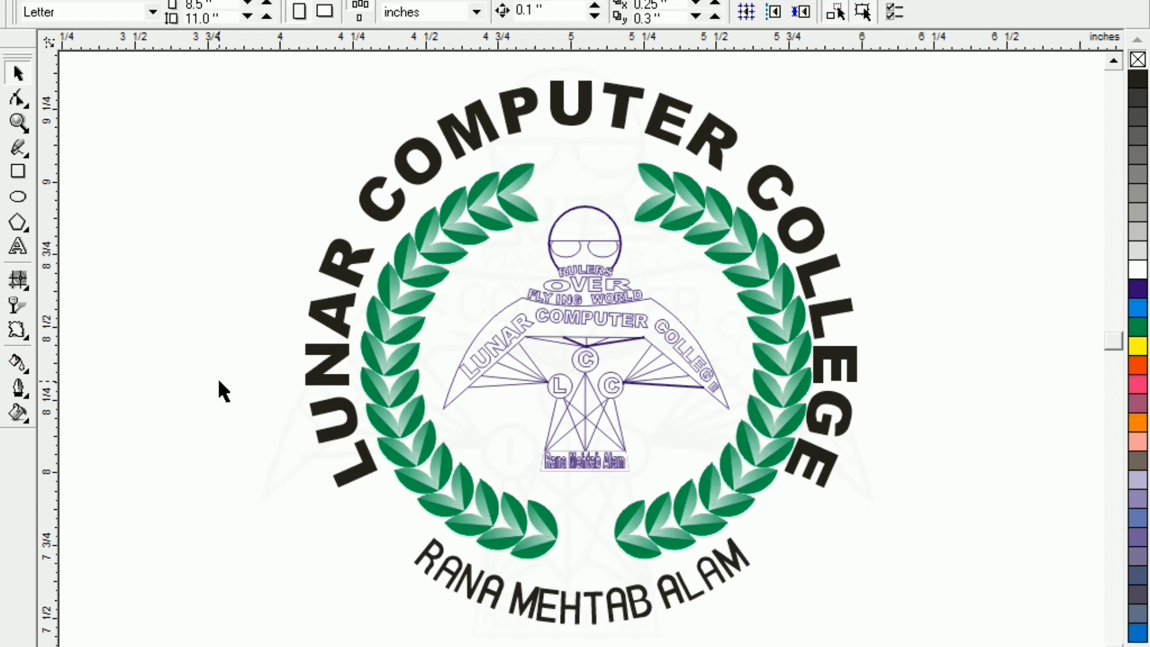
Widen the curved 'LUNAR COMPUTER COLLEGE' title slightly and colour it orange
click(817, 480)
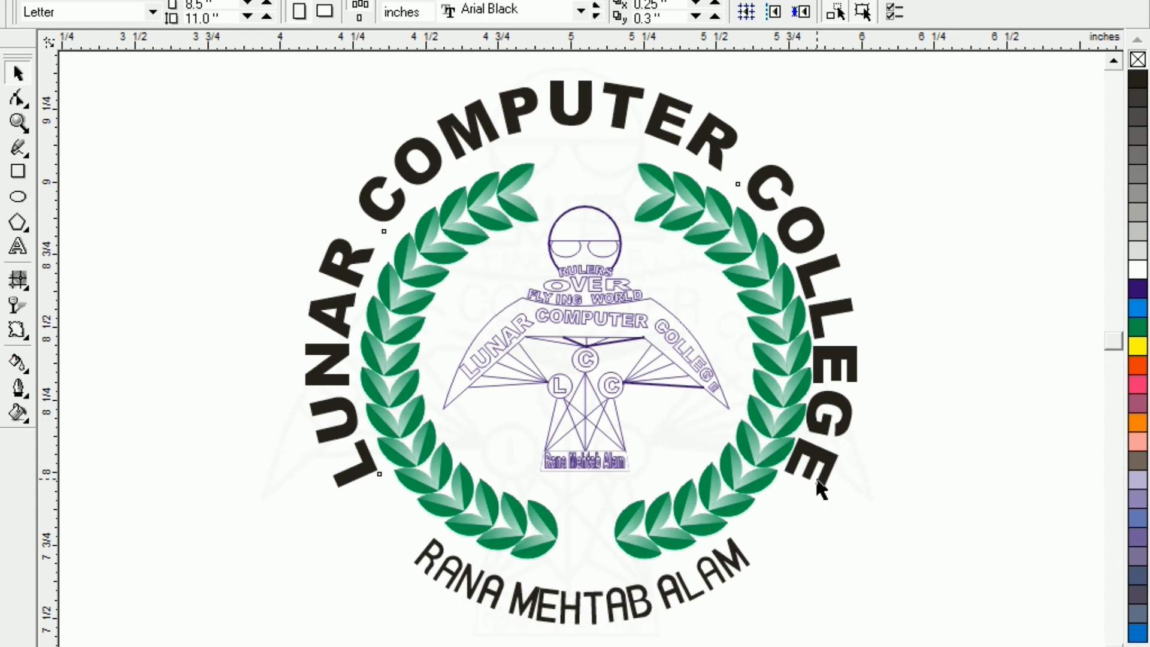
drag(865, 285, 874, 284)
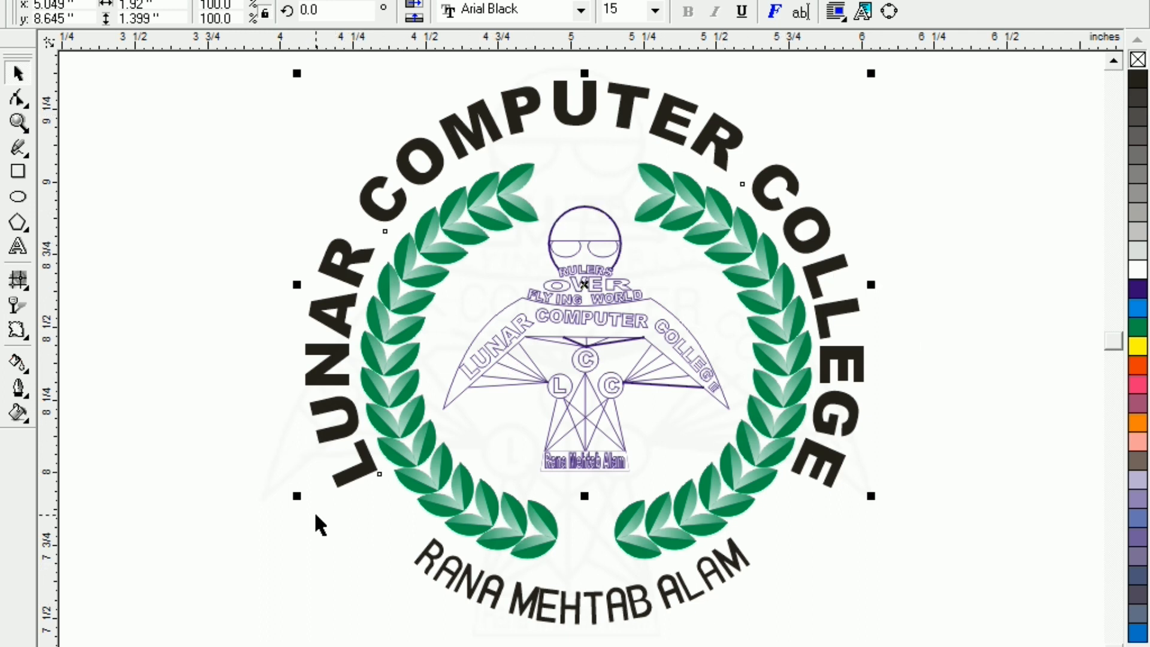
click(257, 451)
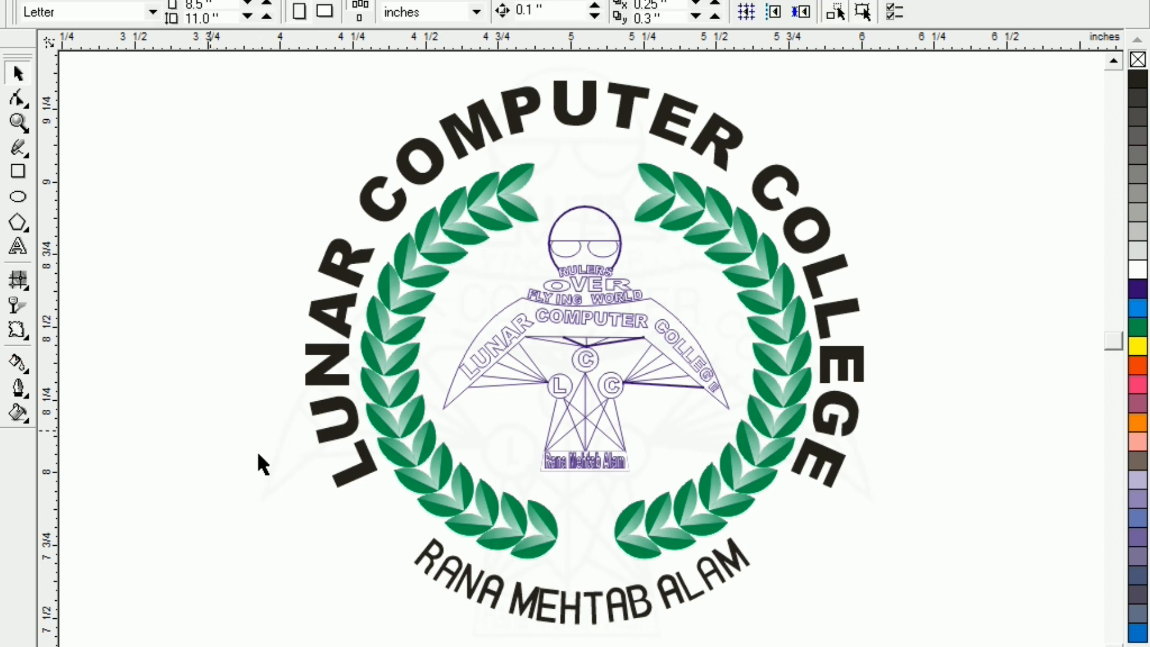
click(362, 478)
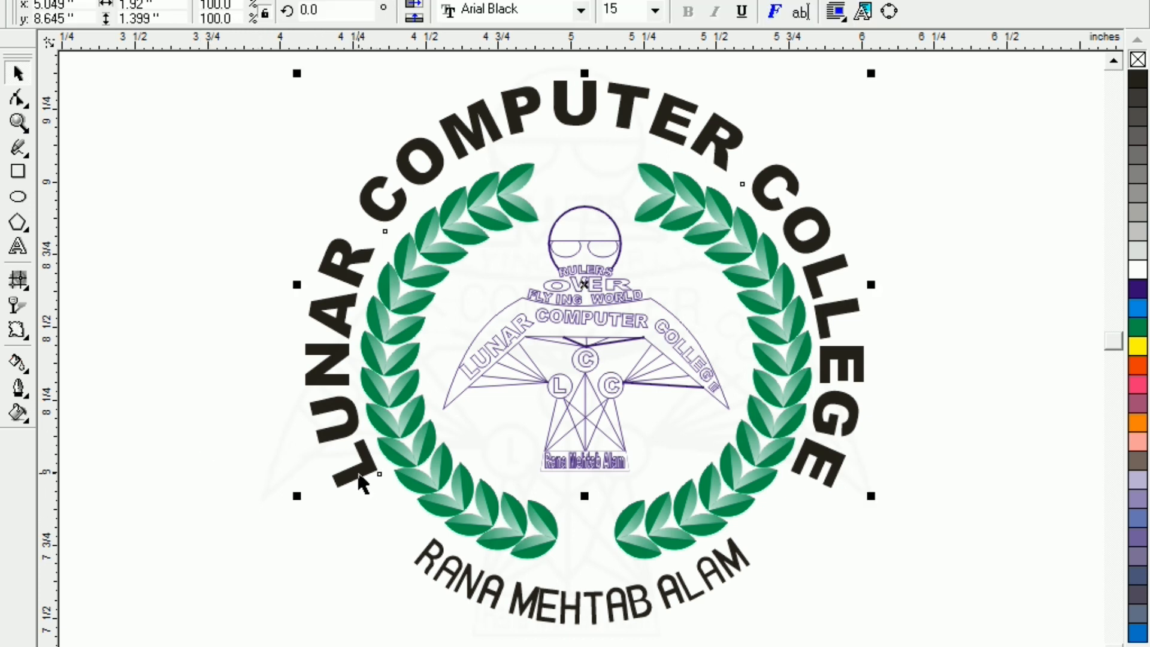
click(1138, 366)
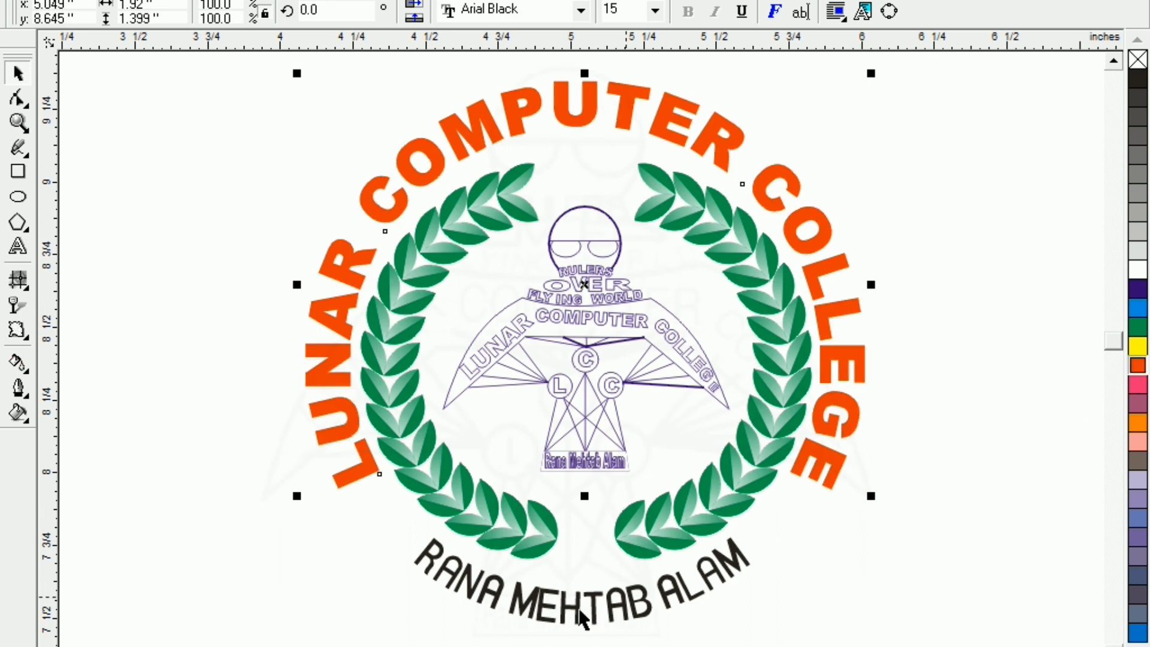
Fill the curved designer's name dark purple and give it a reddish outline
click(432, 580)
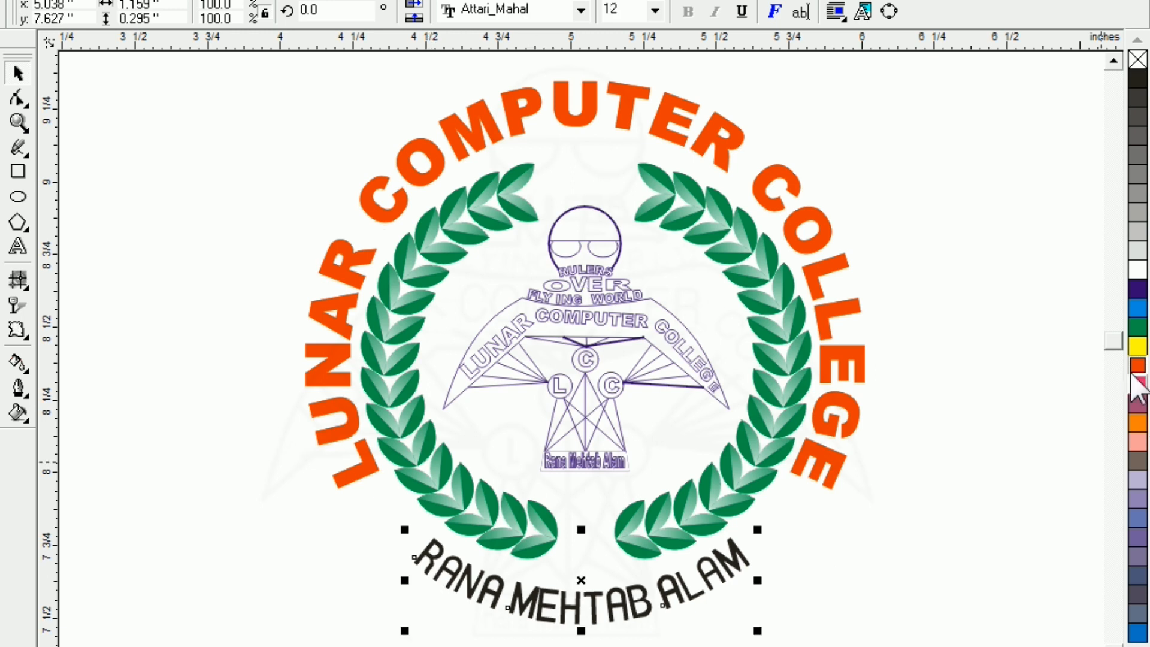
click(1138, 290)
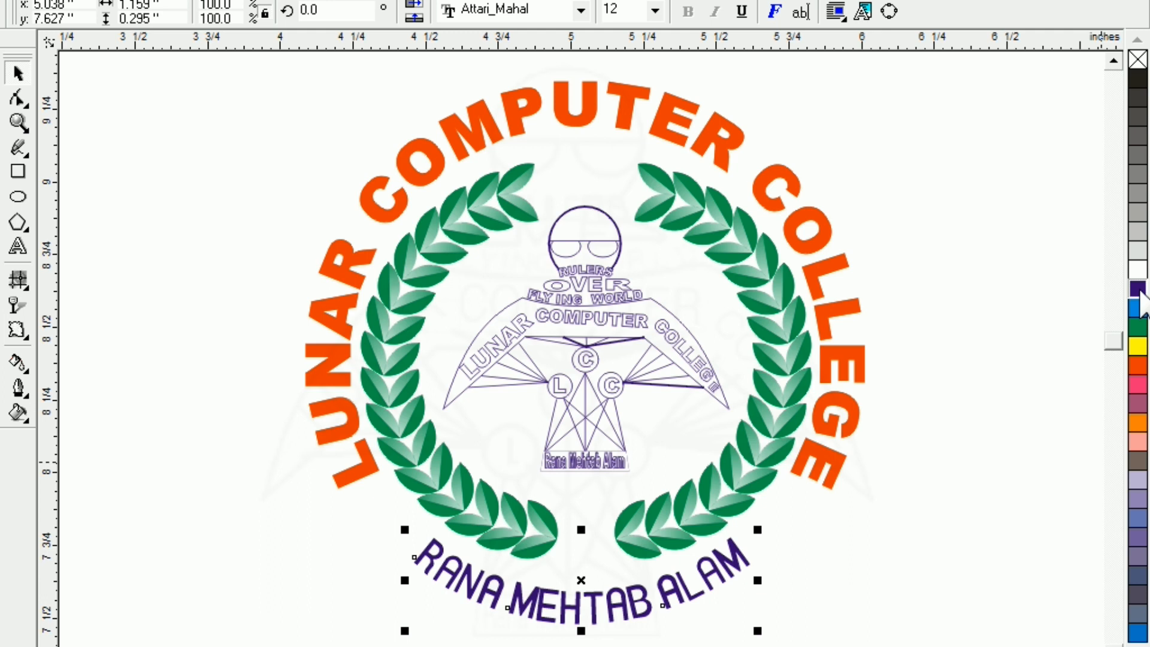
right_click(1137, 384)
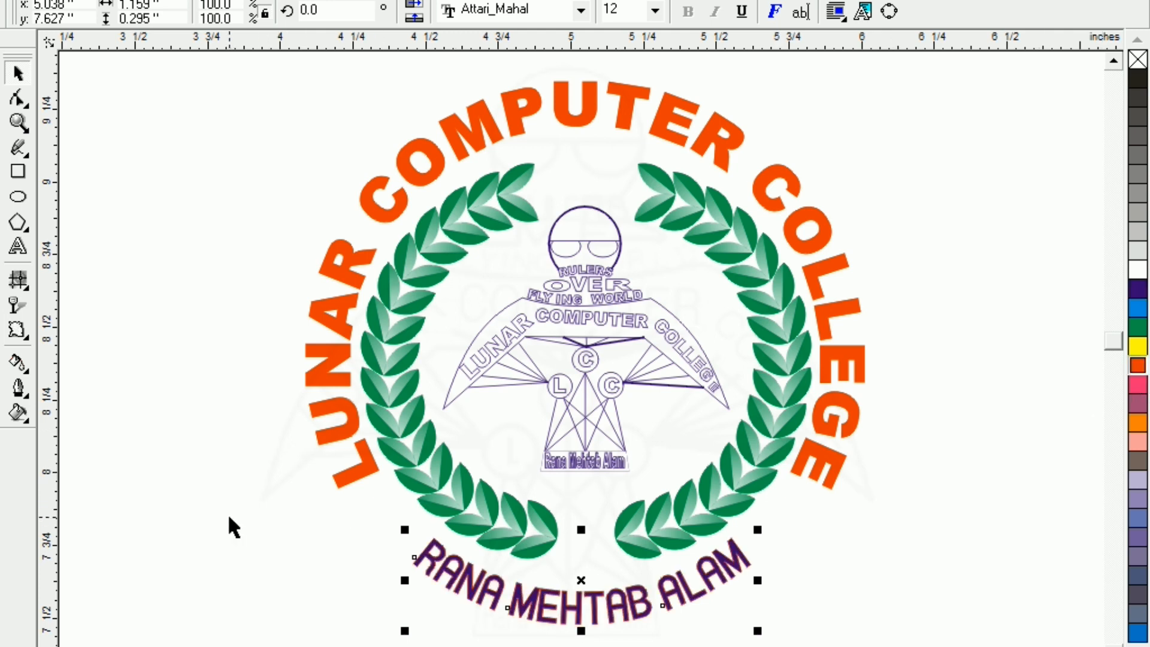
click(202, 544)
Draw a small dark purple circle to the left of the designer's name
click(18, 196)
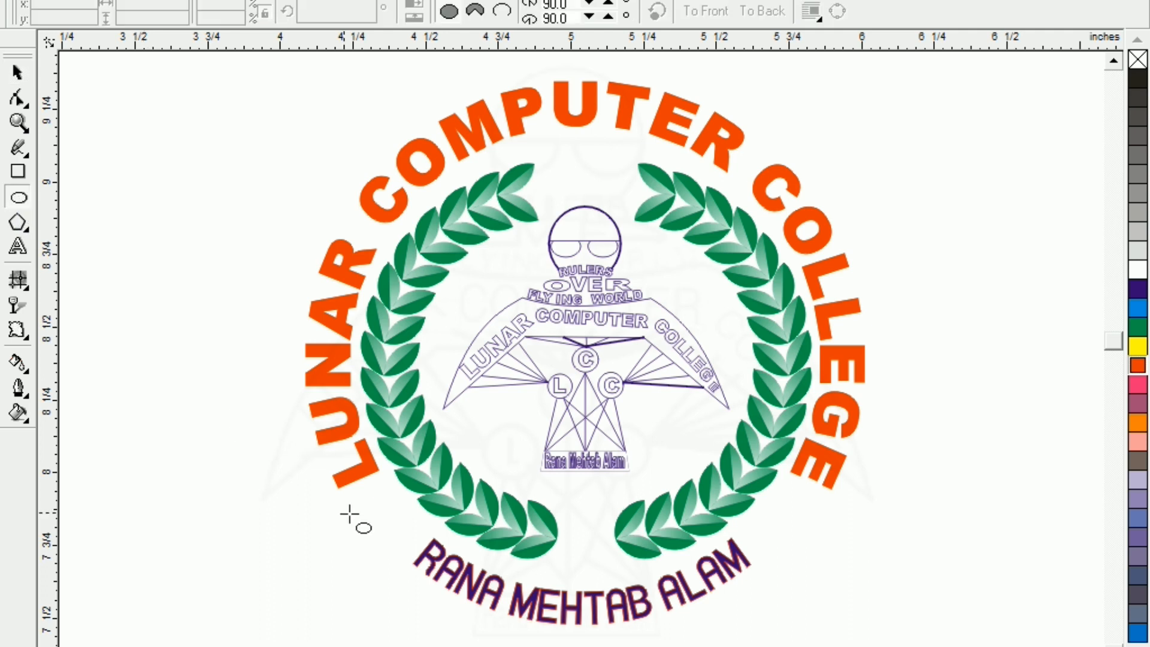
drag(366, 498, 405, 532)
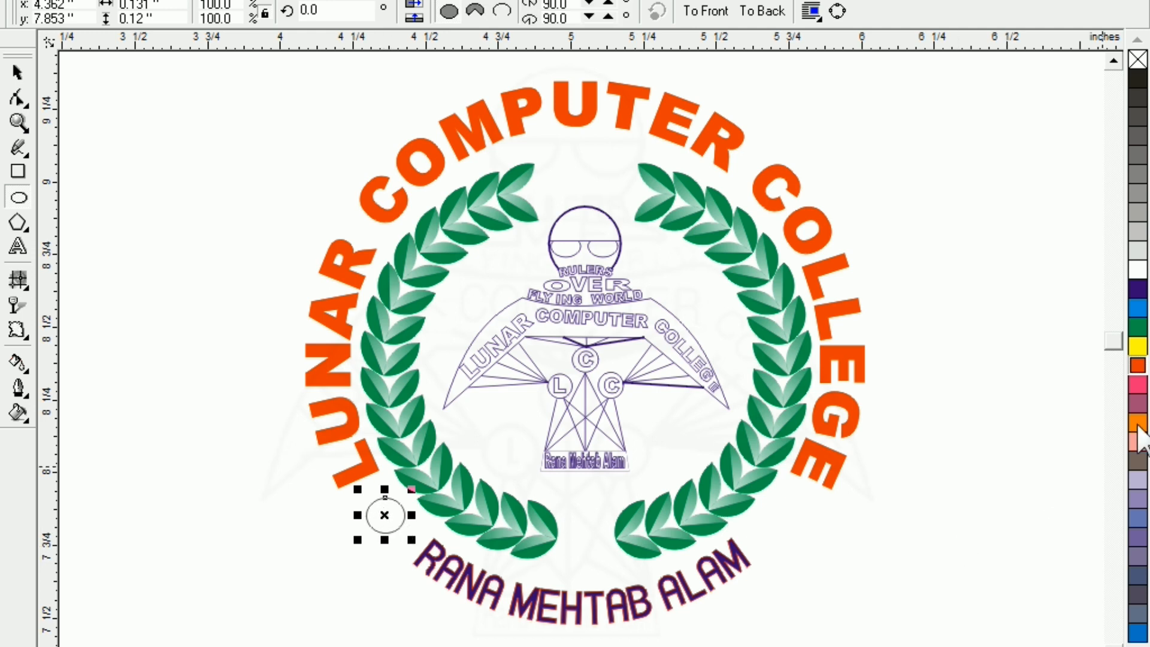
click(1135, 289)
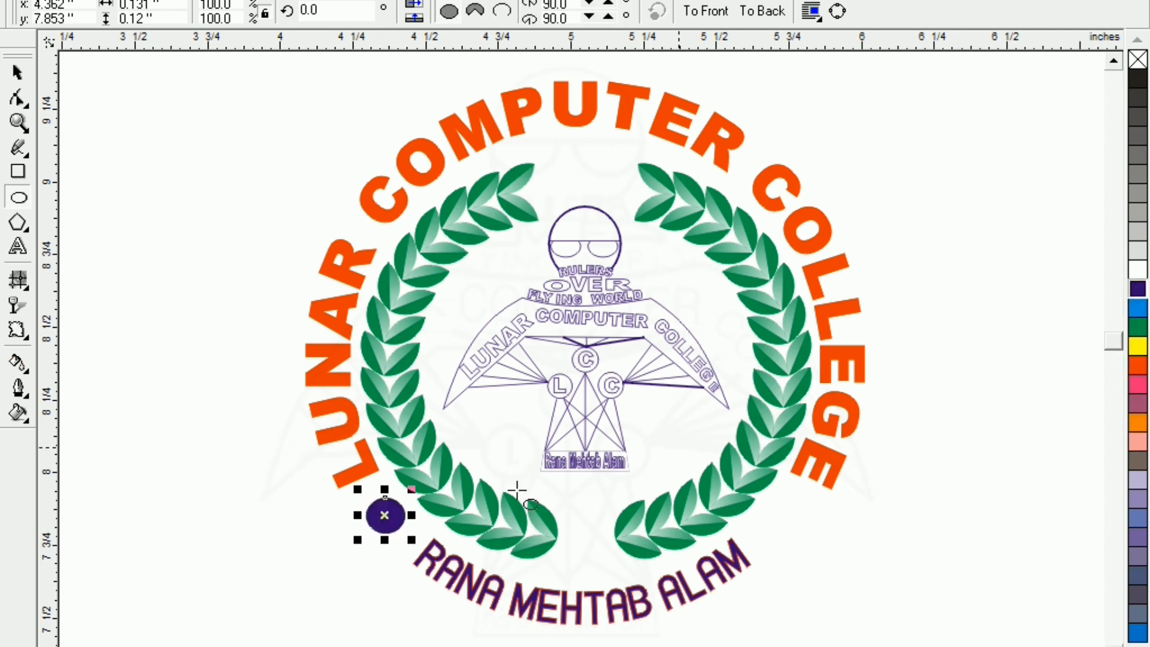
Copy the dot to the right side and to the top centre of the wreath
drag(384, 516, 791, 556)
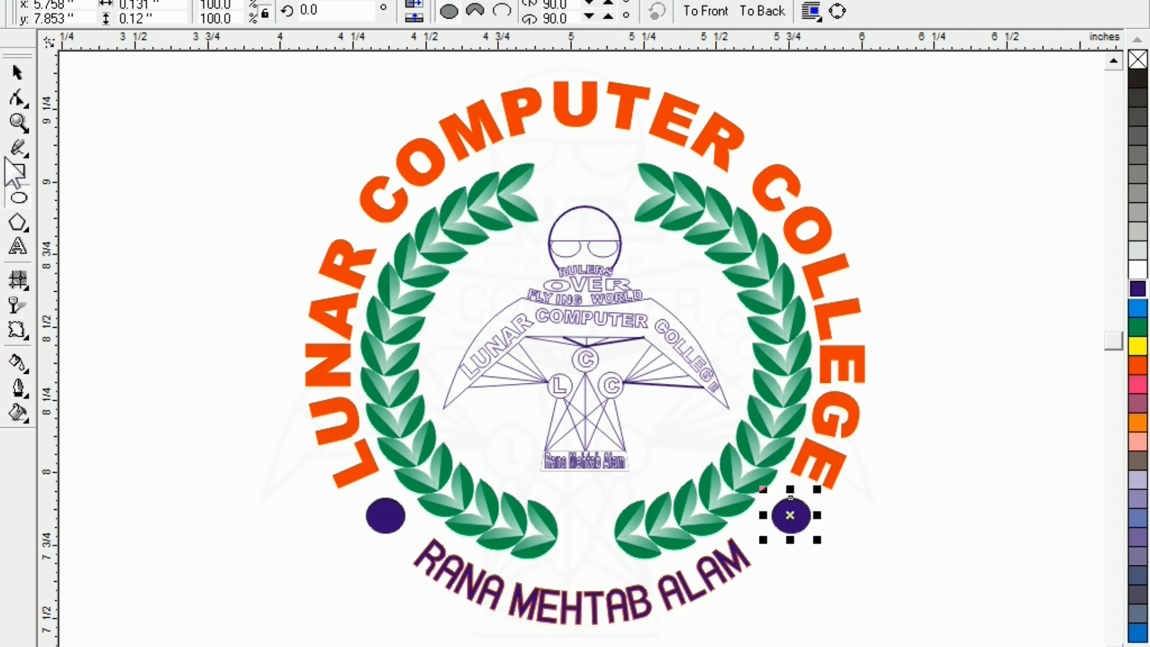
click(17, 73)
click(367, 476)
drag(383, 527, 583, 183)
click(195, 210)
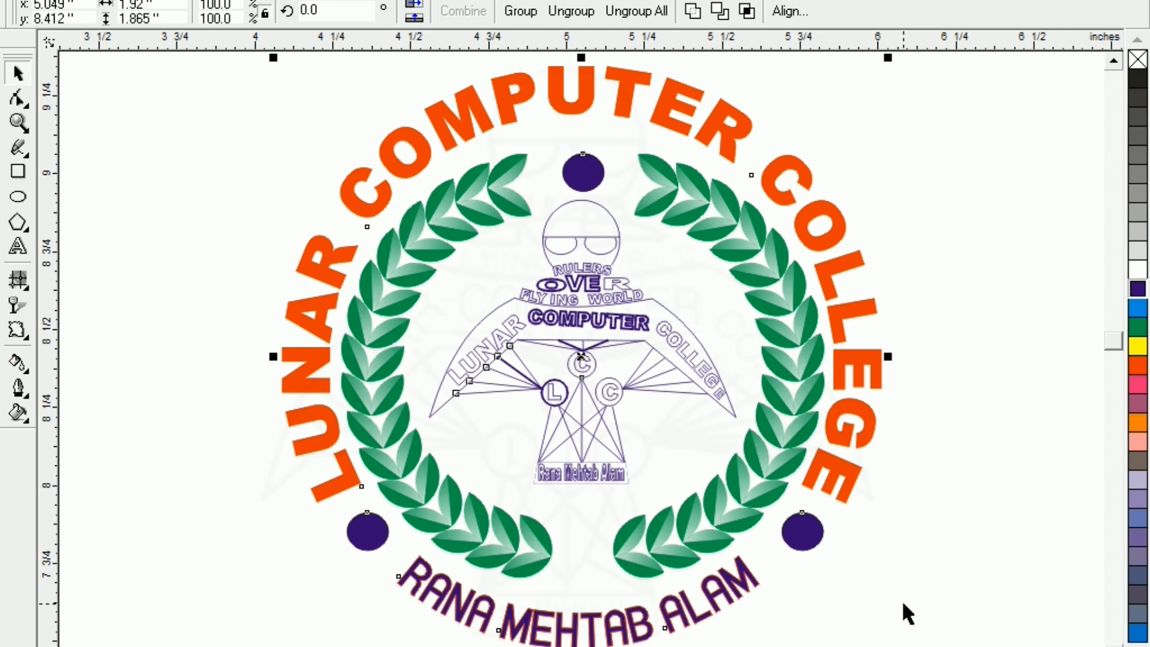
click(902, 604)
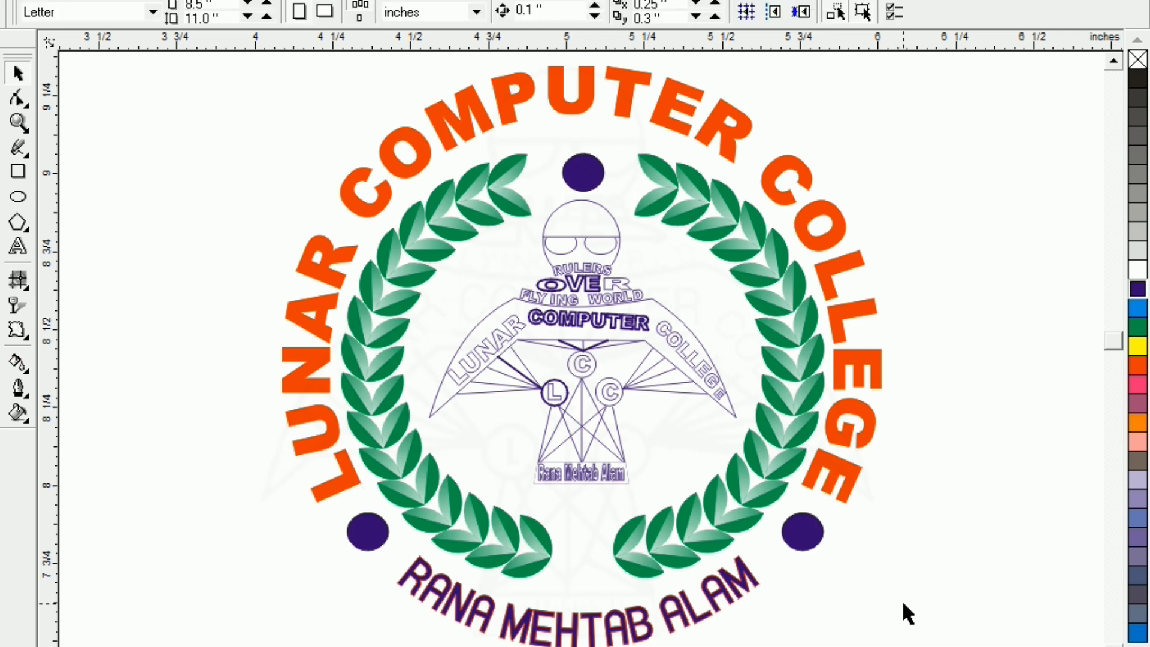